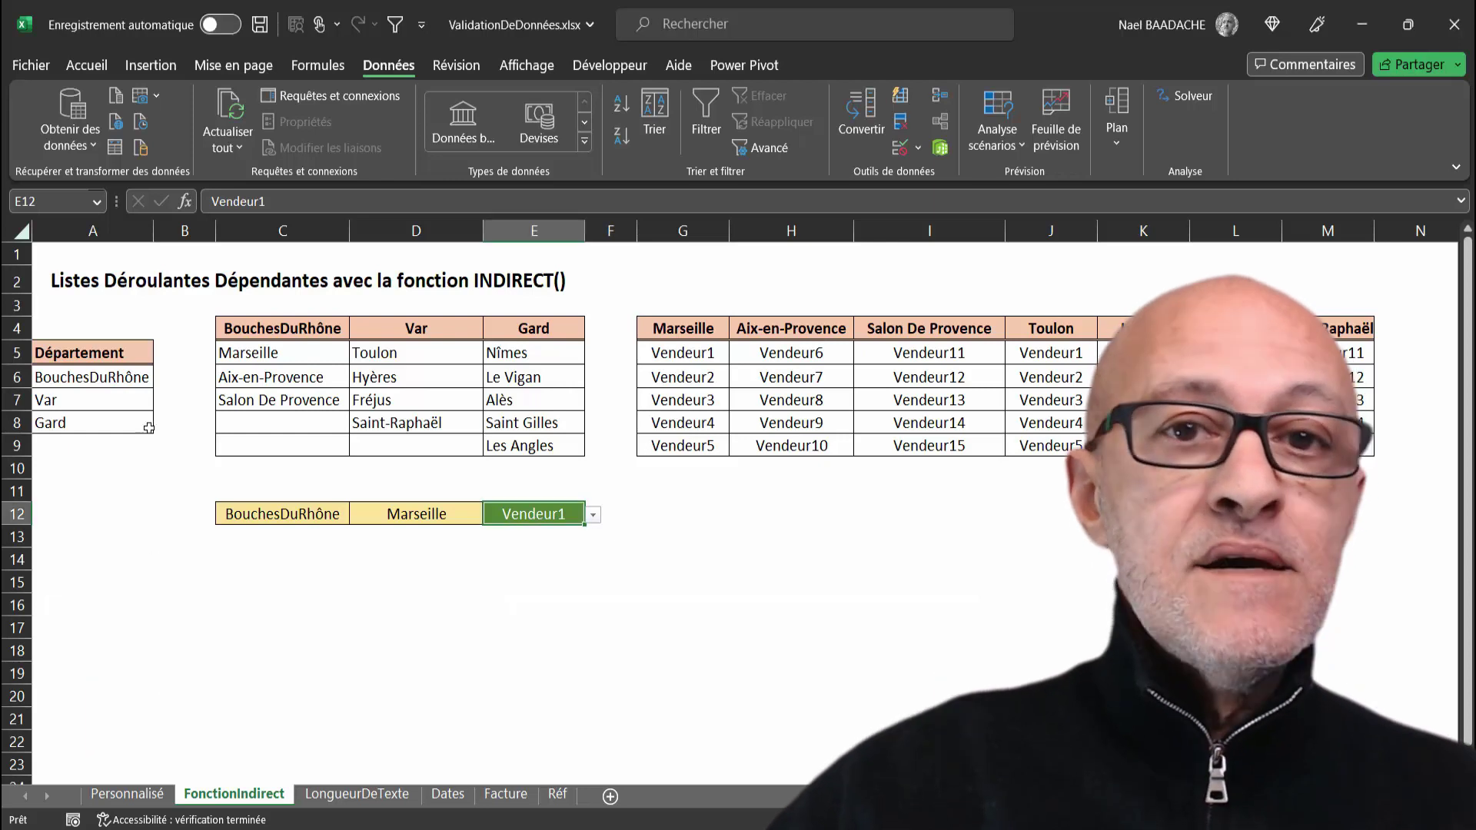
# - Review the source tables: départements in A5:A8, cities under C4:E4, and Marseille's vendeurs in G5:G8
pyautogui.moveTo(93, 352); pyautogui.dragTo(106, 421)
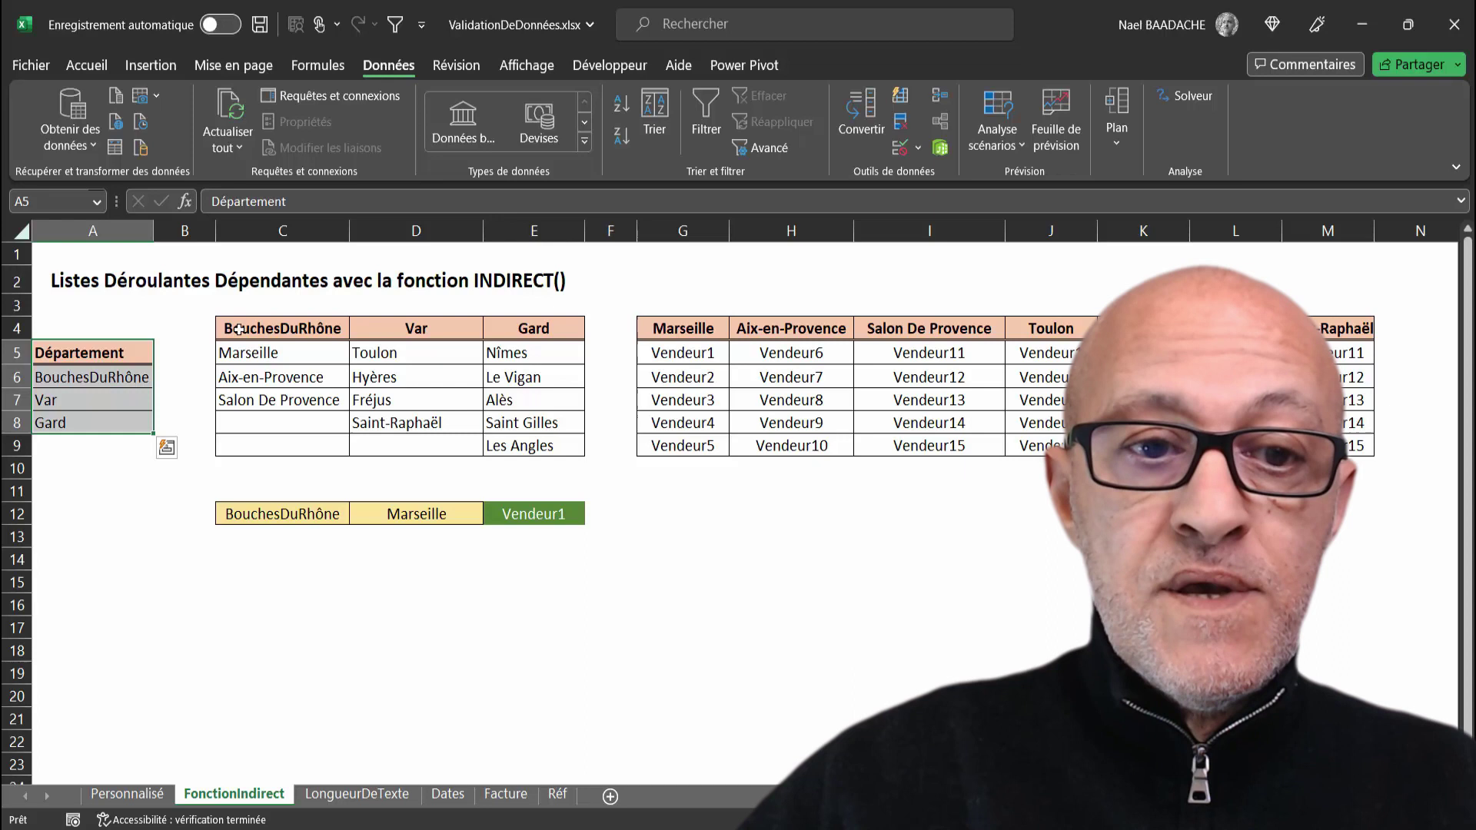
pyautogui.moveTo(238, 329); pyautogui.dragTo(533, 338)
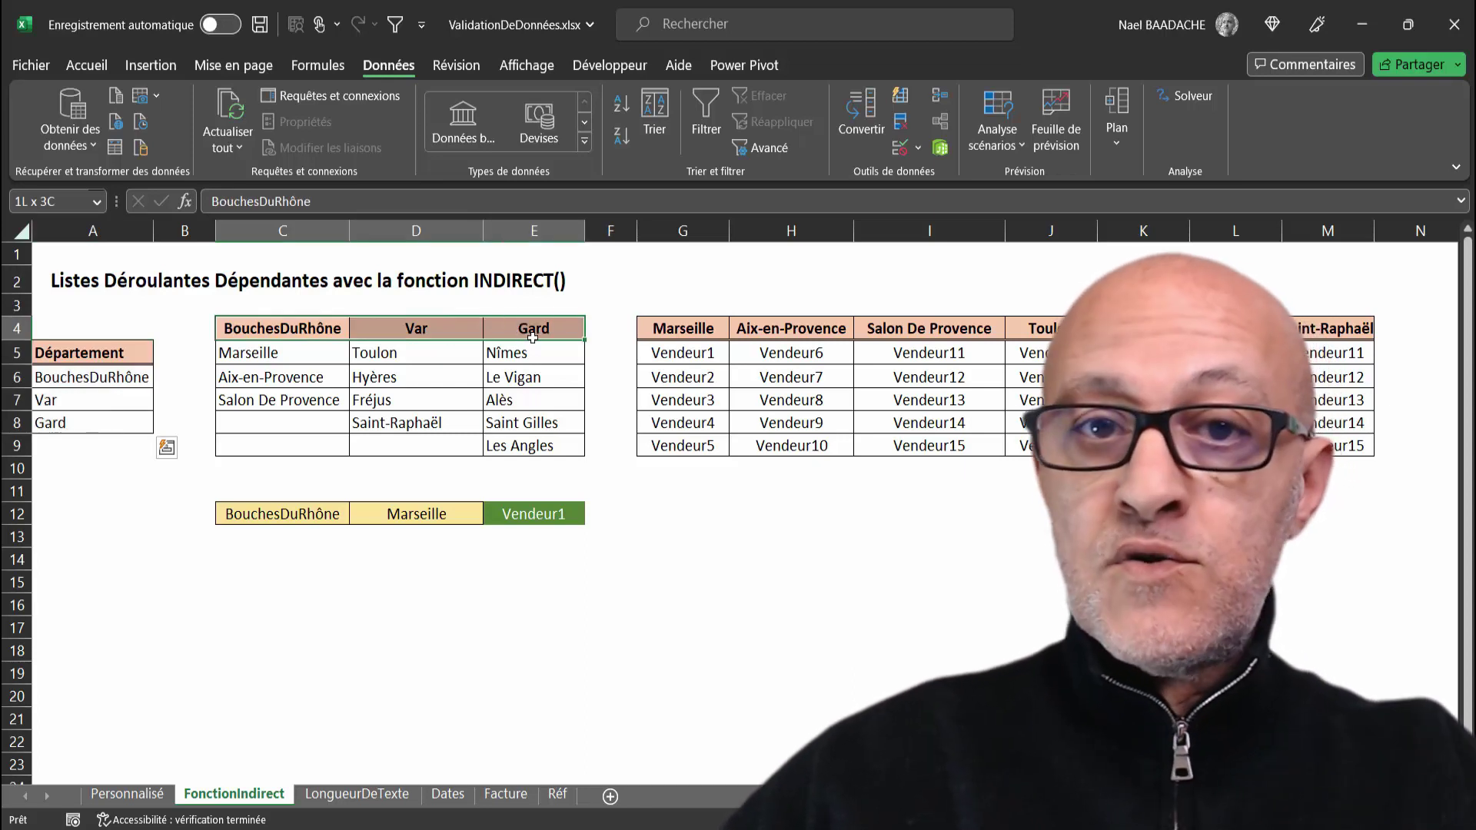
pyautogui.moveTo(254, 352); pyautogui.dragTo(309, 395)
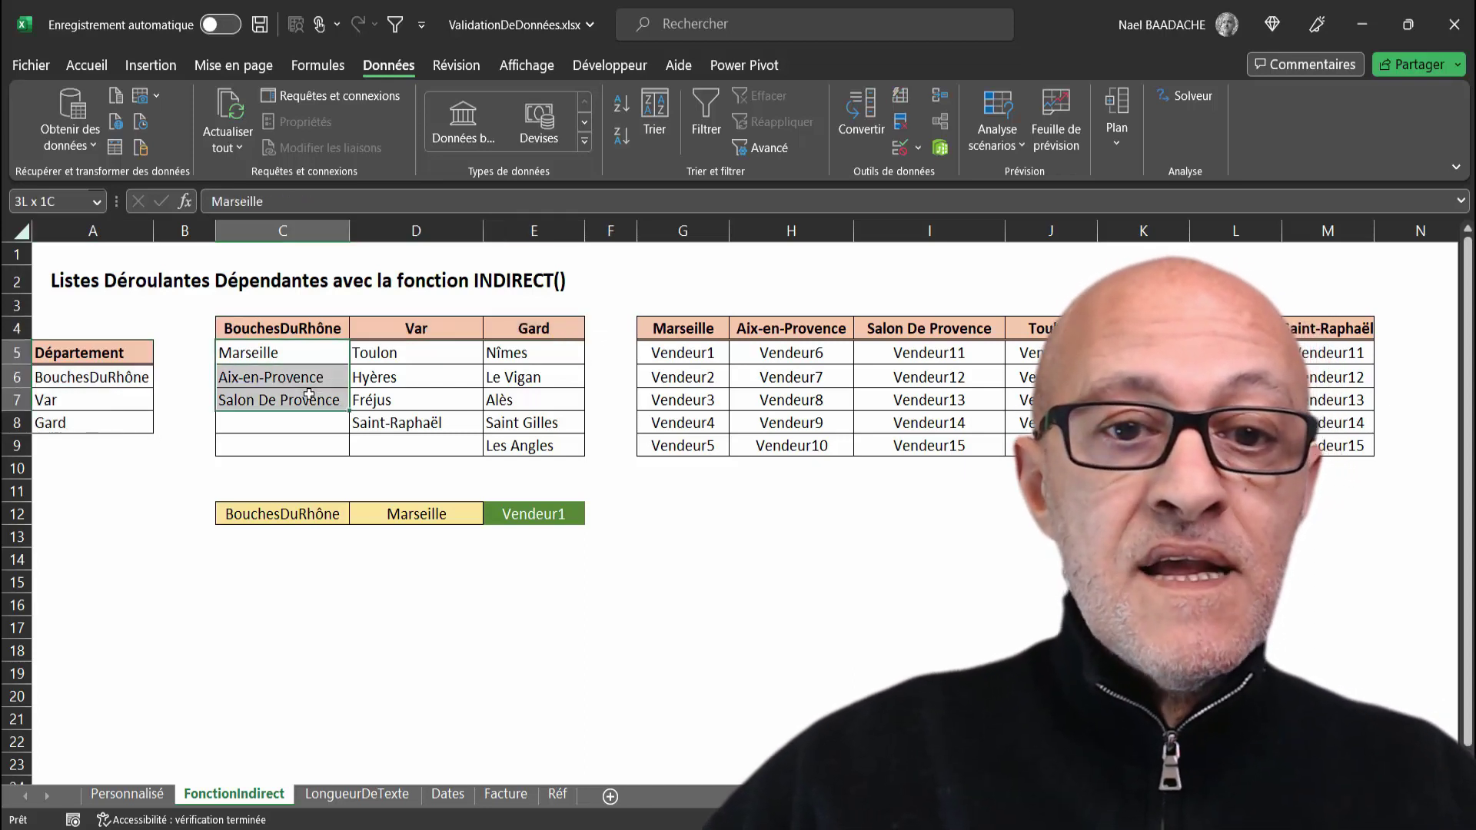
pyautogui.click(281, 355)
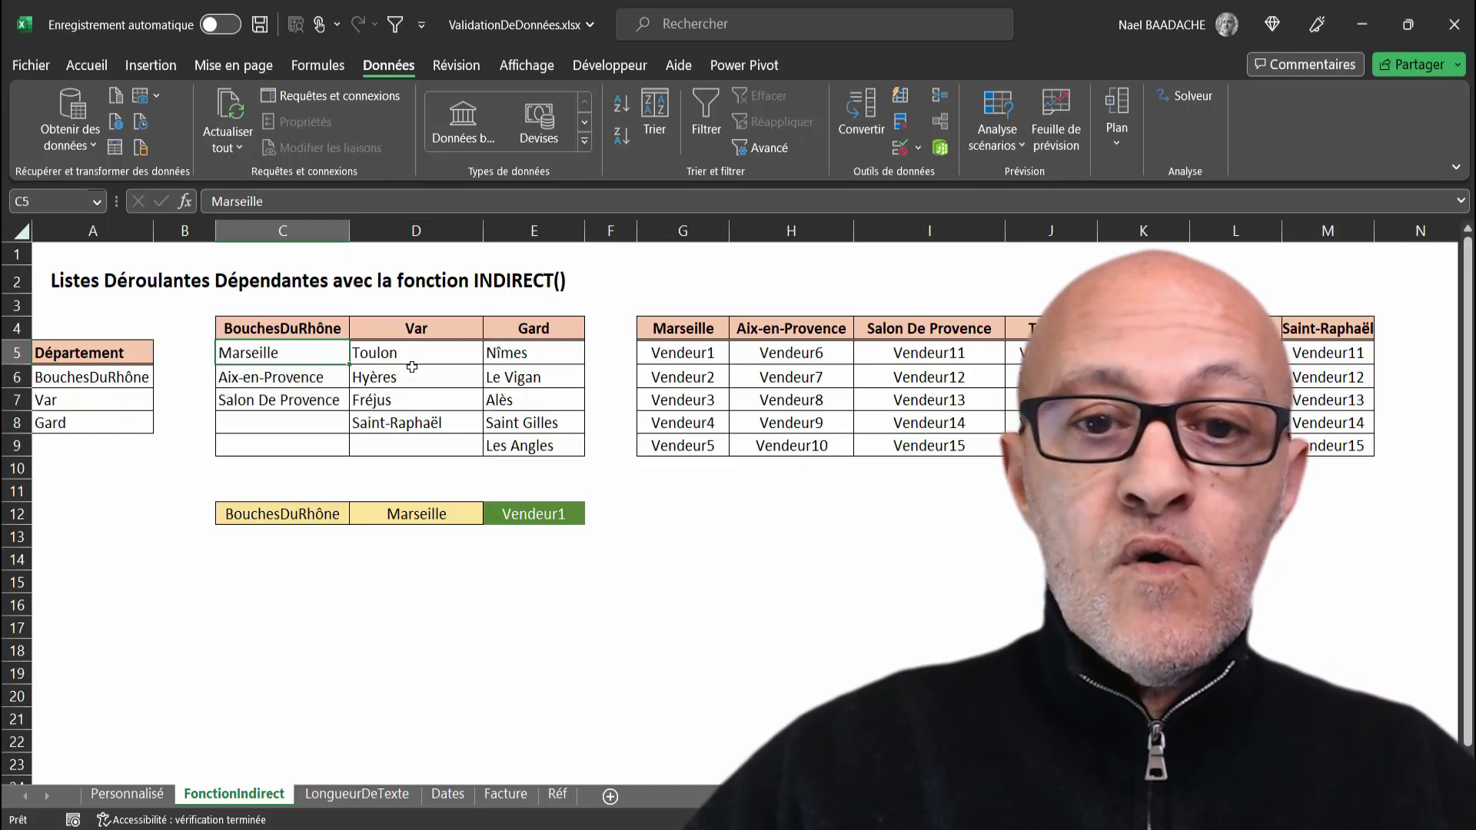
pyautogui.moveTo(678, 328); pyautogui.dragTo(1312, 328)
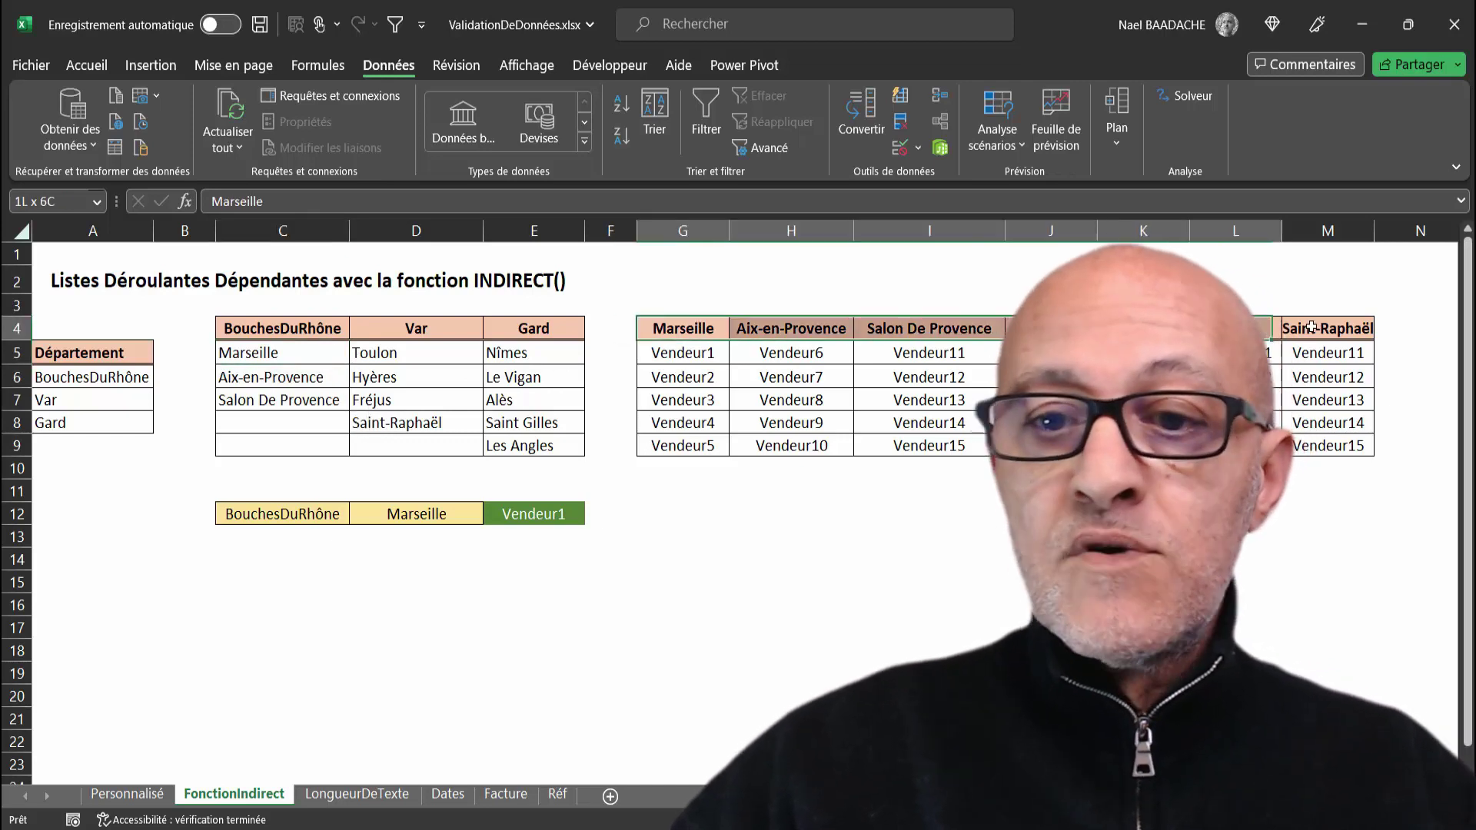
pyautogui.click(698, 356)
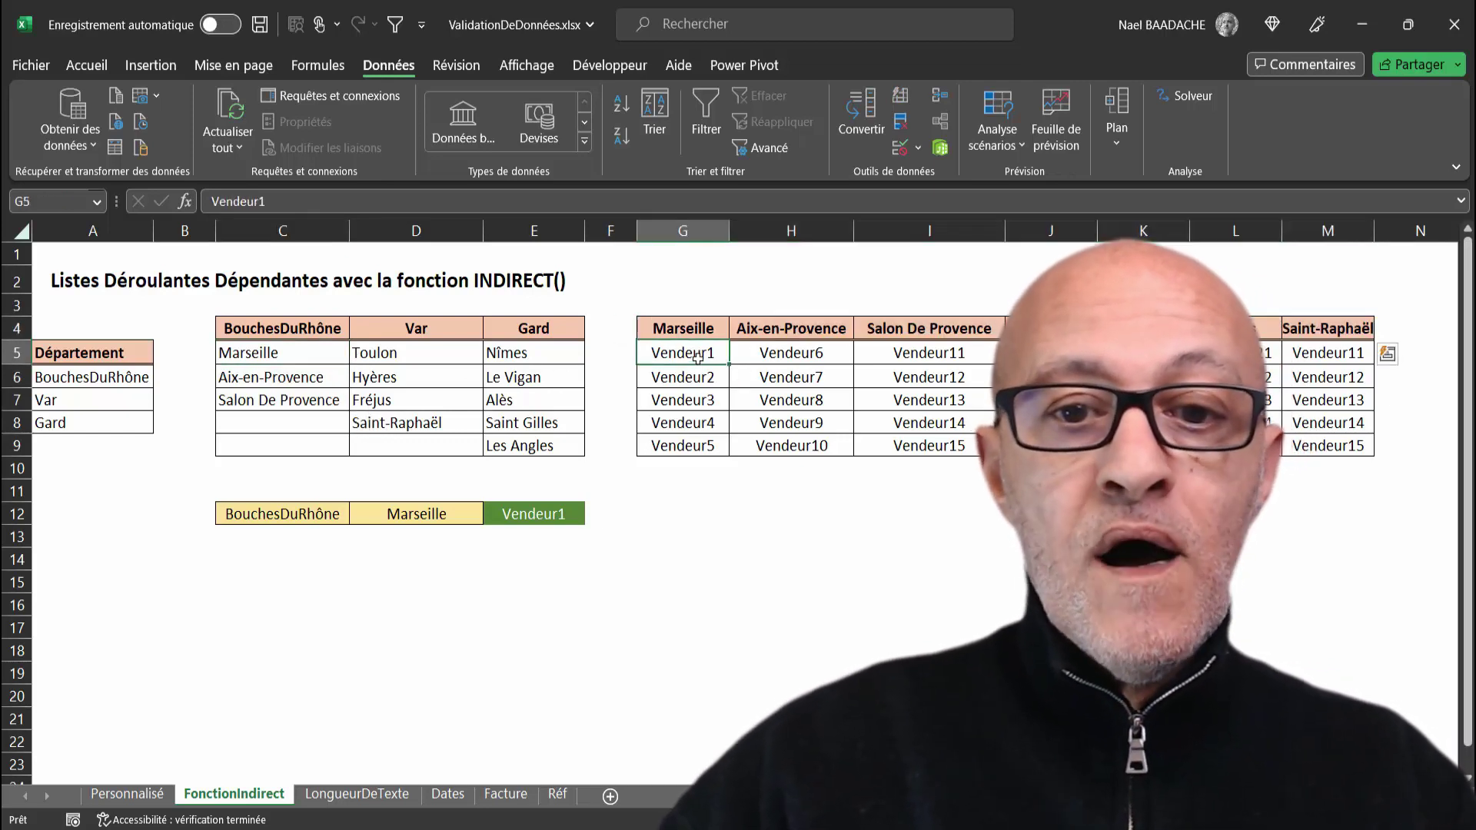
pyautogui.moveTo(697, 357); pyautogui.dragTo(682, 423)
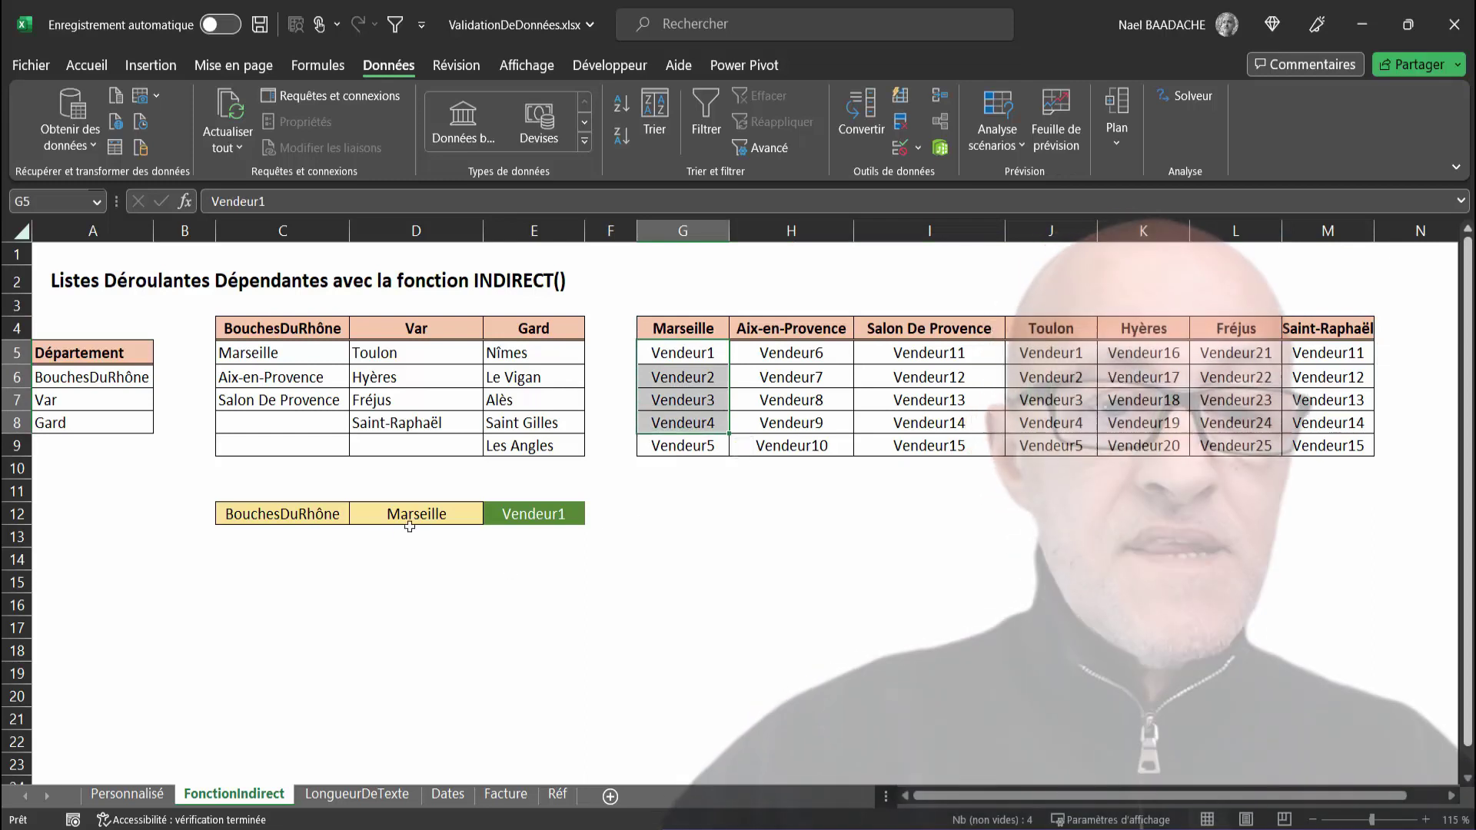
# - Choose Var as the département in C12 and Hyères as the ville in D12
pyautogui.click(285, 515)
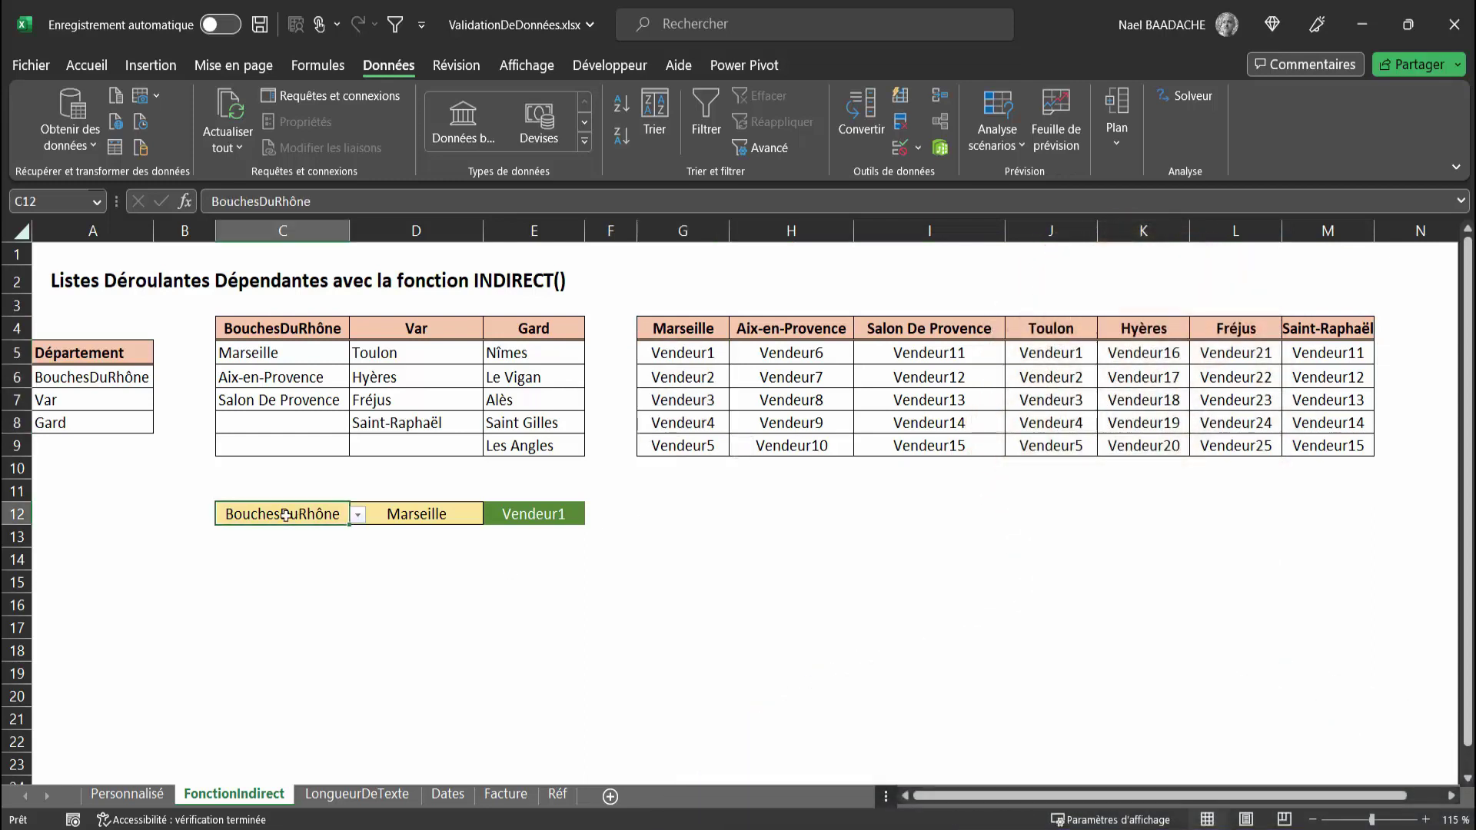
pyautogui.click(359, 523)
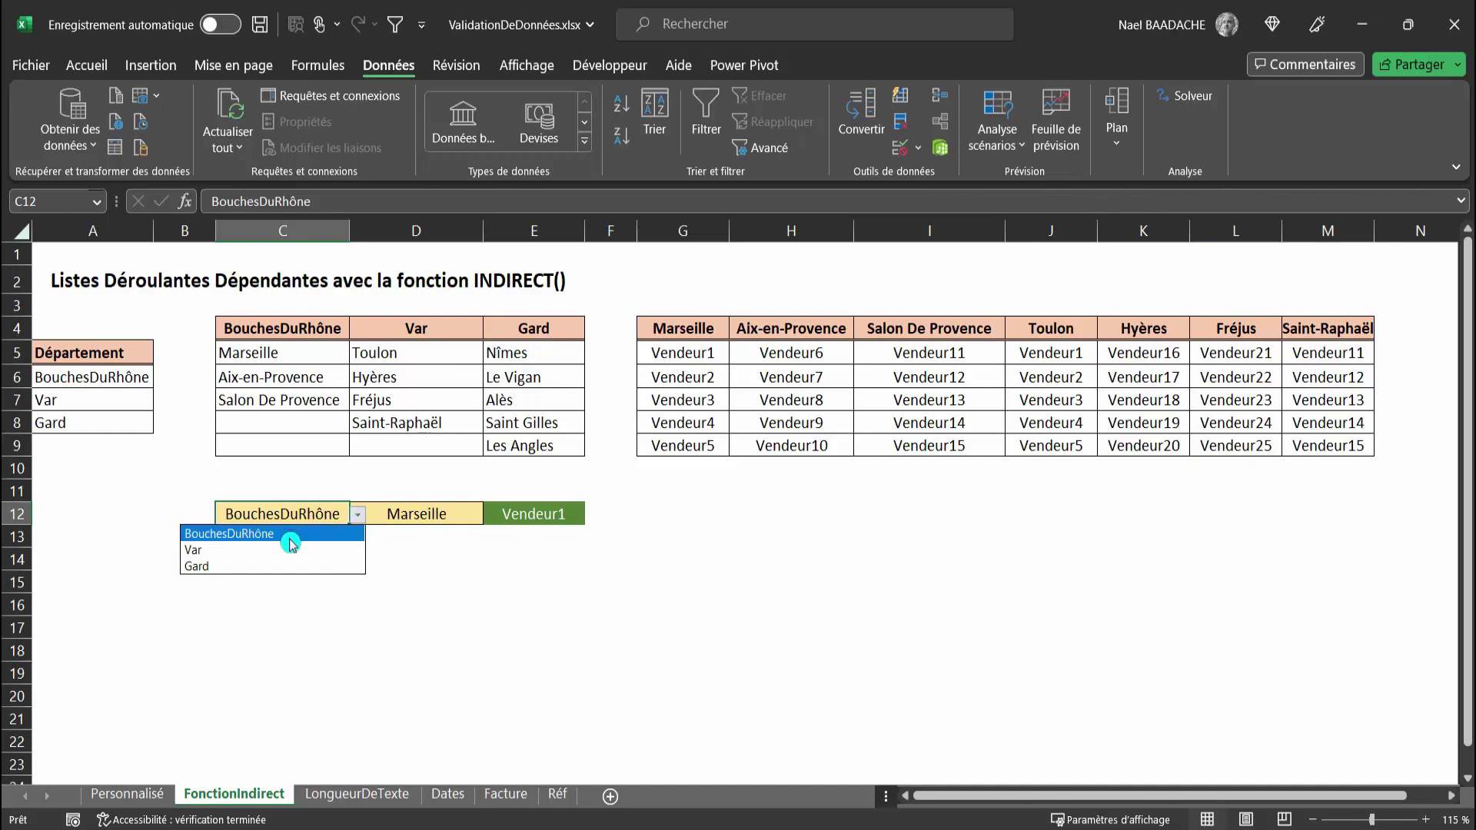
pyautogui.click(257, 550)
pyautogui.moveTo(108, 346); pyautogui.dragTo(116, 403)
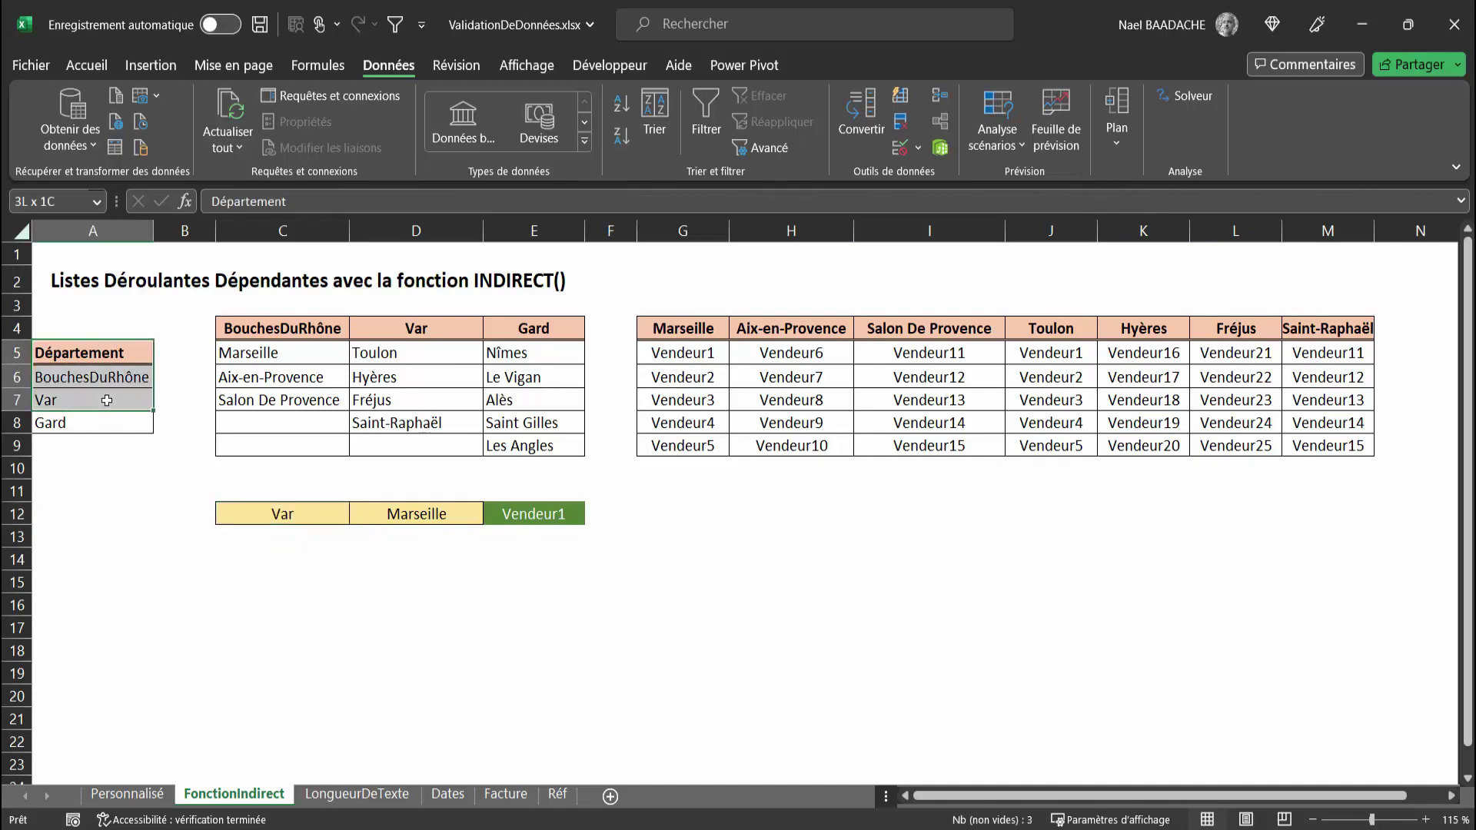
pyautogui.click(416, 516)
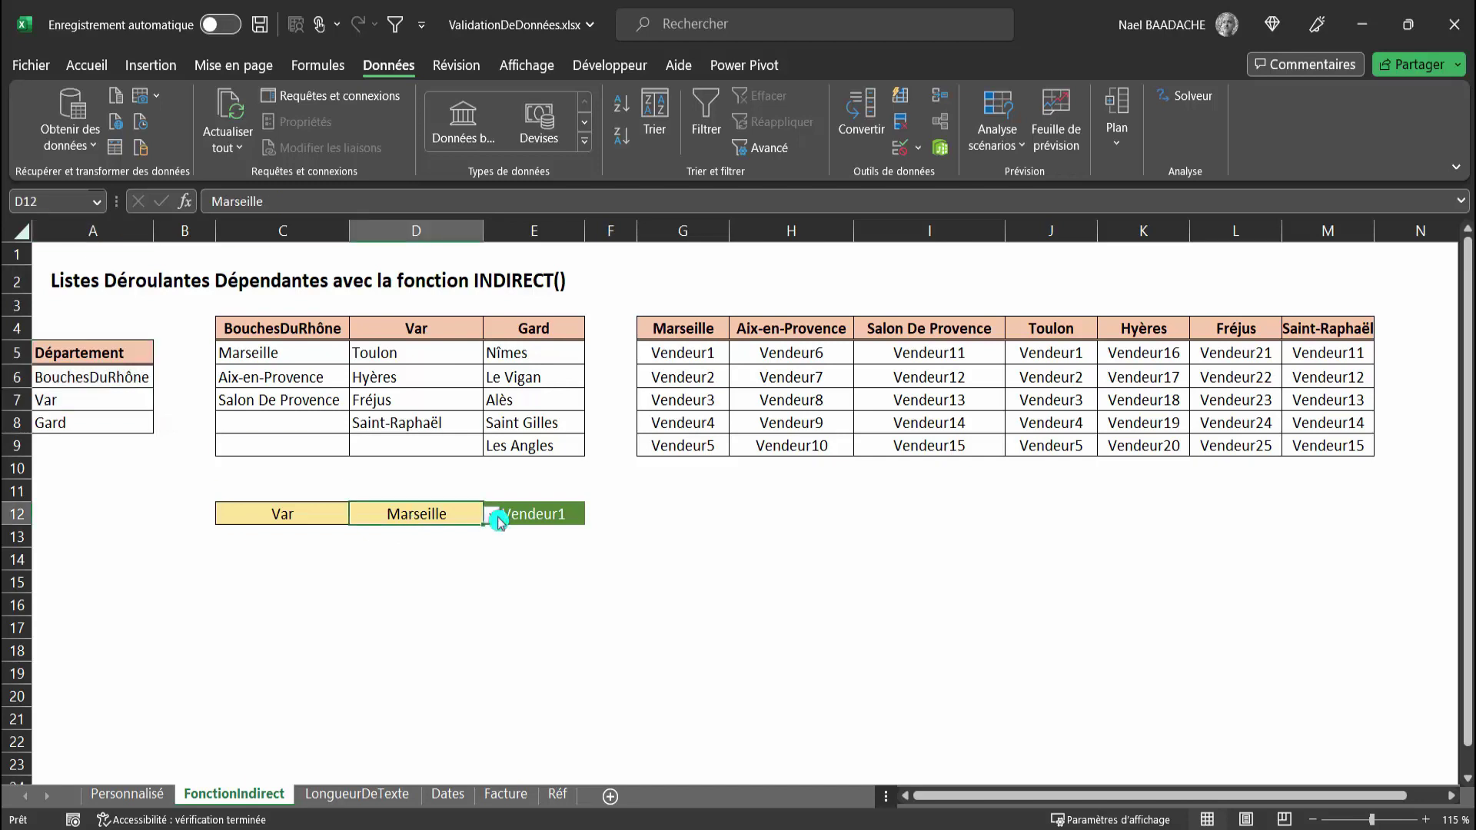
pyautogui.click(491, 516)
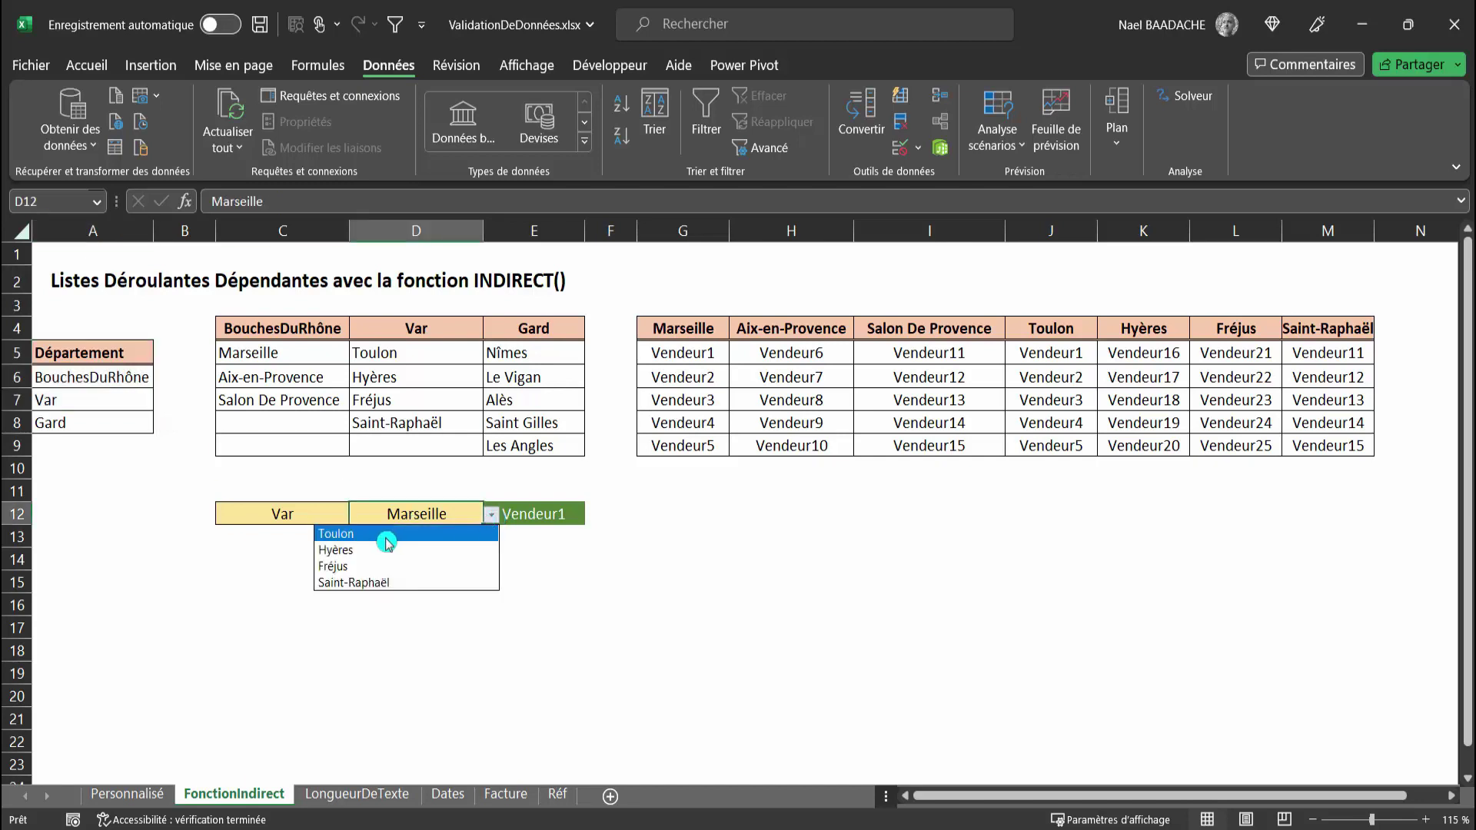
pyautogui.click(384, 551)
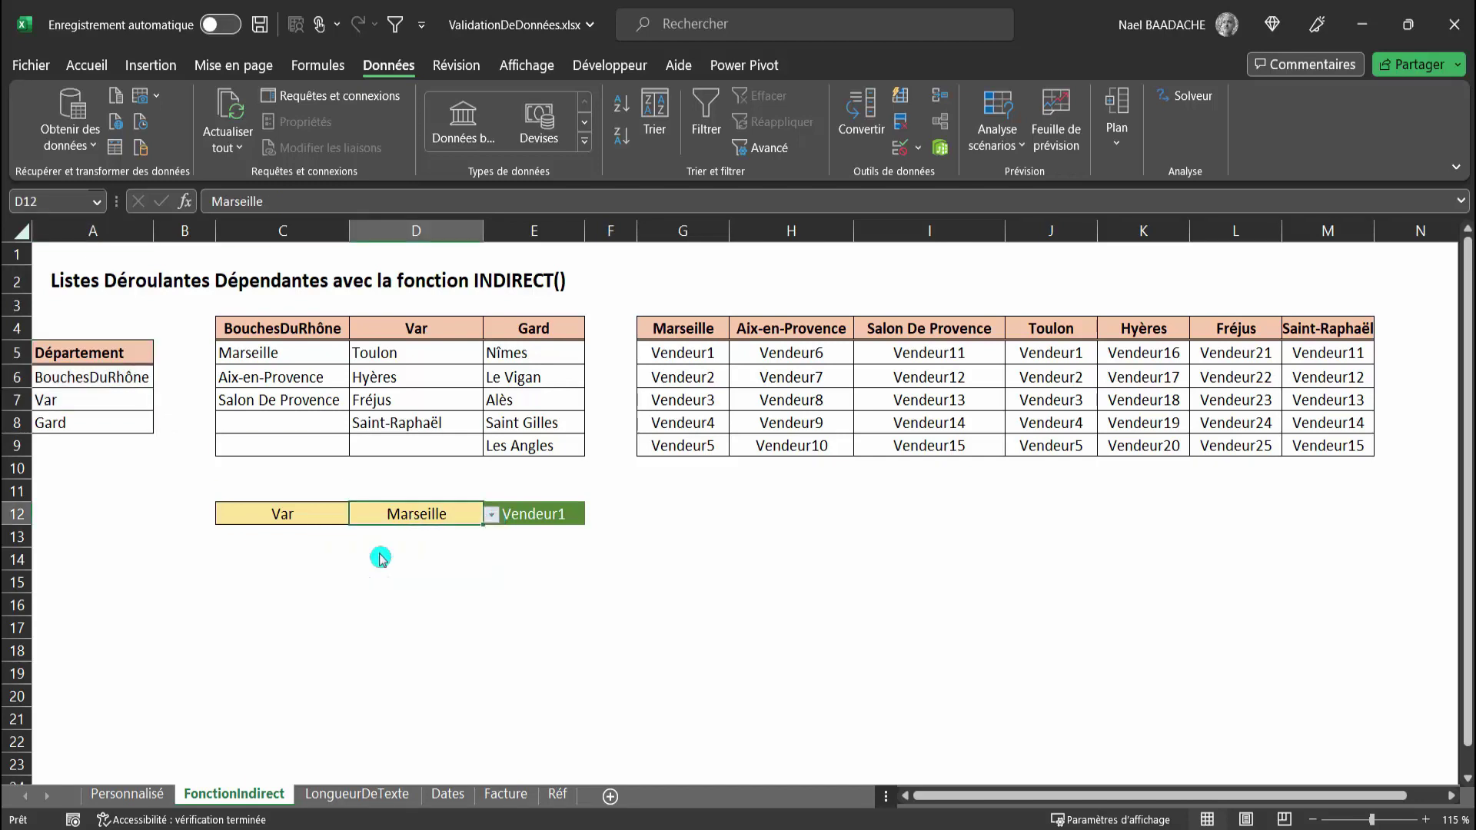
# - Check that E12's vendeur list now offers Hyères's sellers, Vendeur16–Vendeur20, without changing it
pyautogui.click(541, 522)
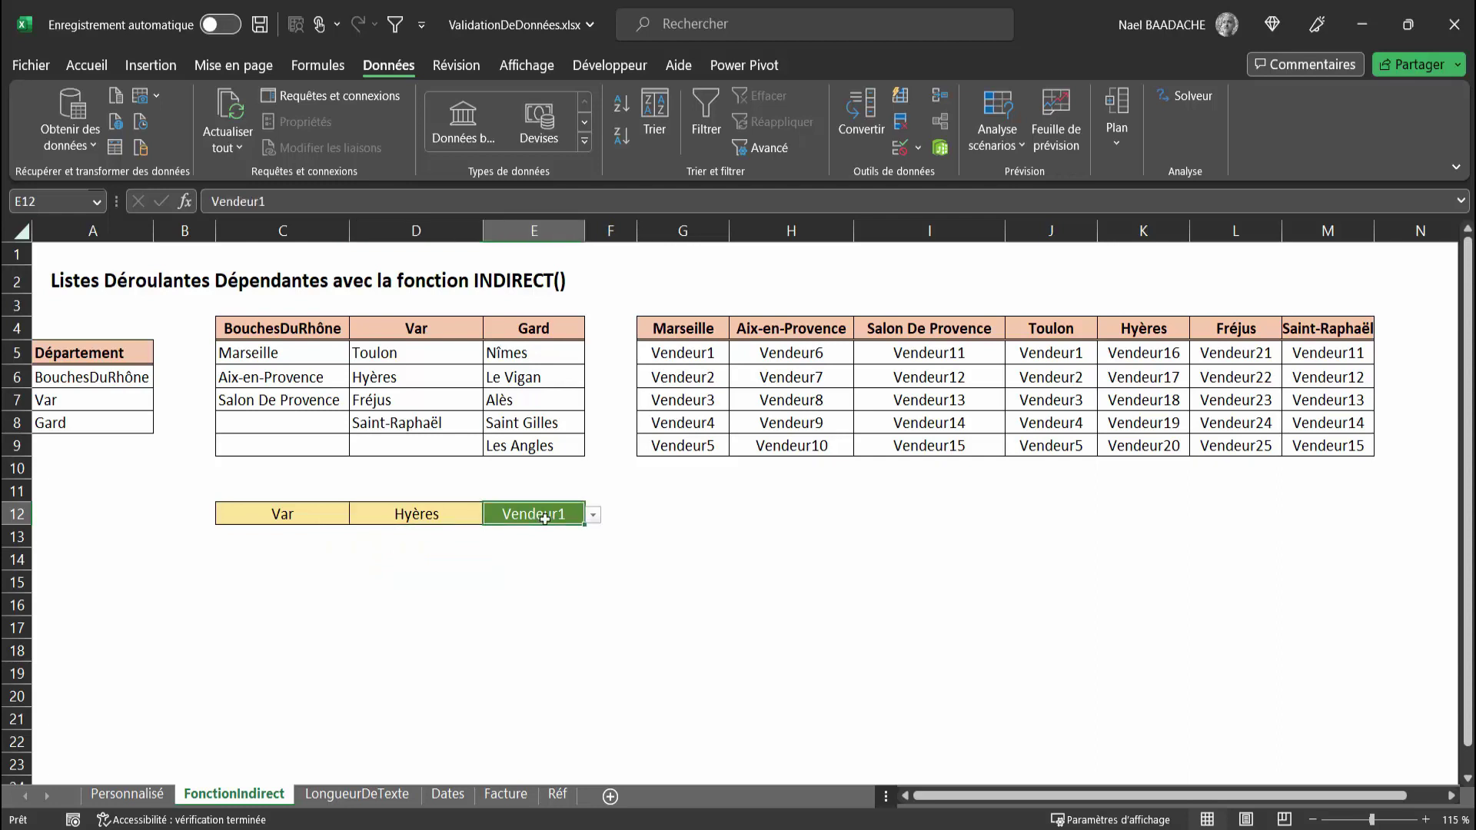
pyautogui.click(595, 517)
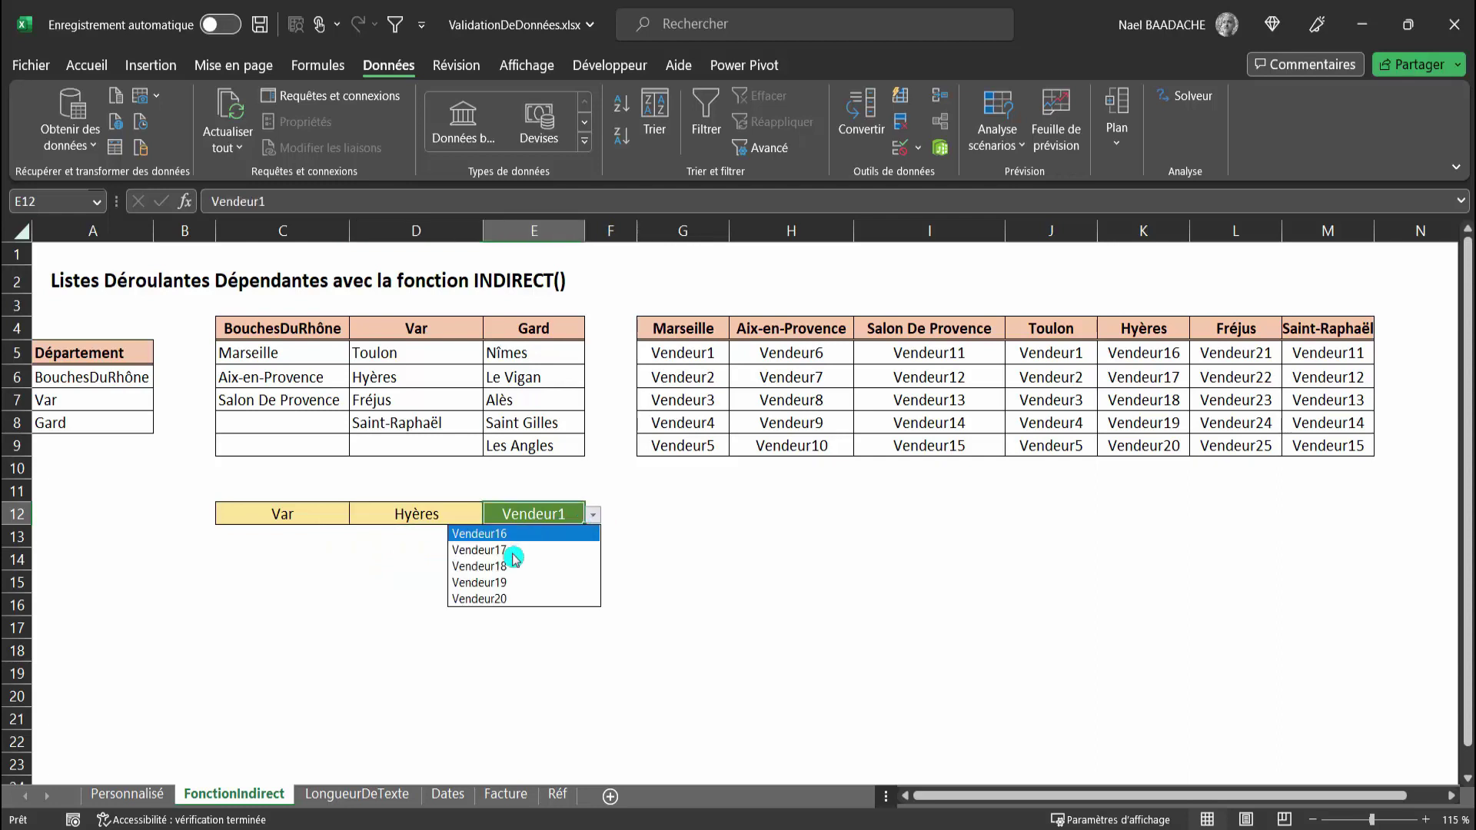
pyautogui.click(317, 519)
pyautogui.click(315, 512)
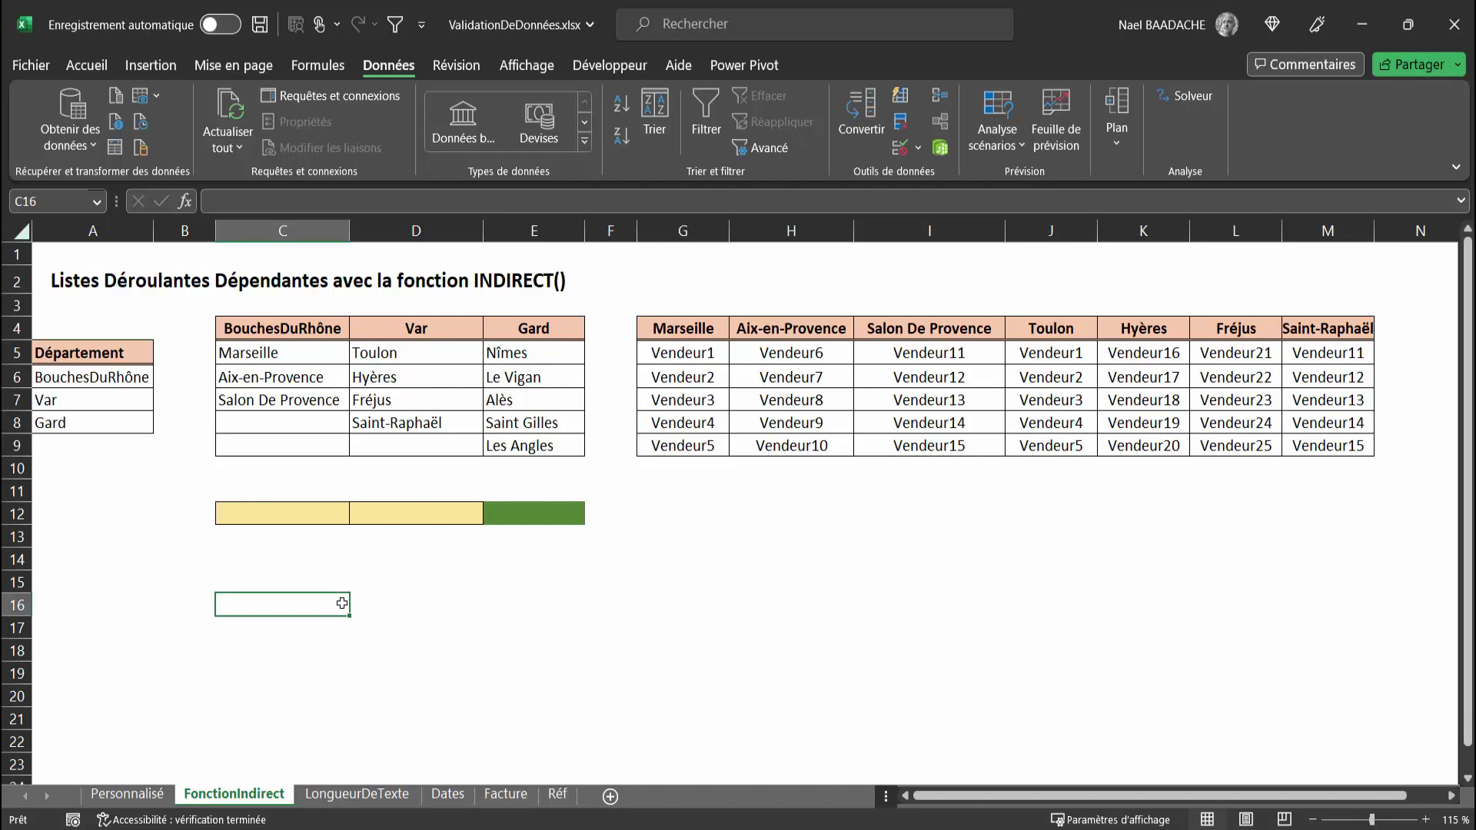
# - Point out the départements in A6:A8 and select cell A14 for a new dropdown
pyautogui.click(422, 585)
pyautogui.click(144, 580)
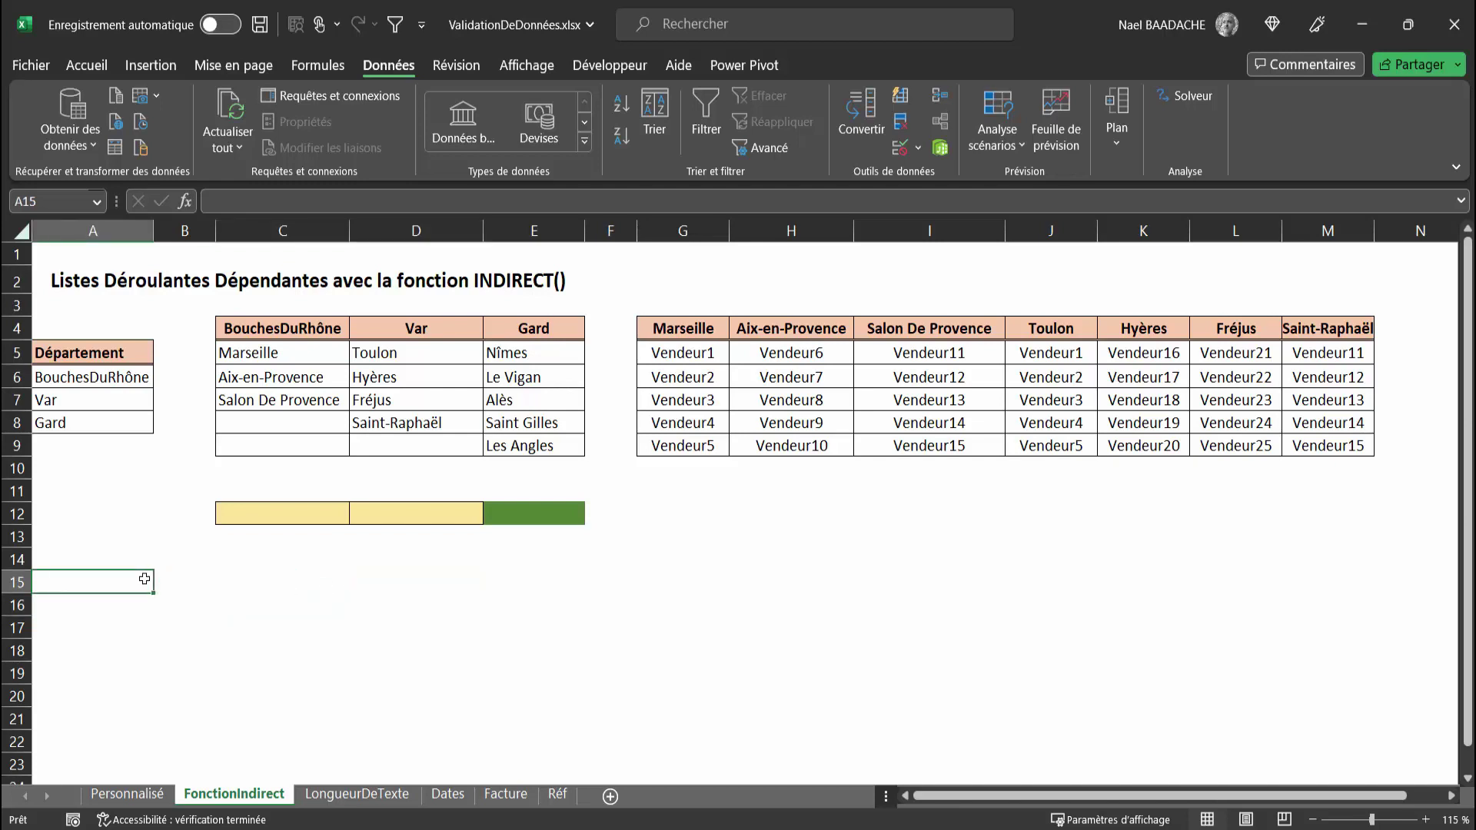
pyautogui.moveTo(124, 372); pyautogui.dragTo(123, 422)
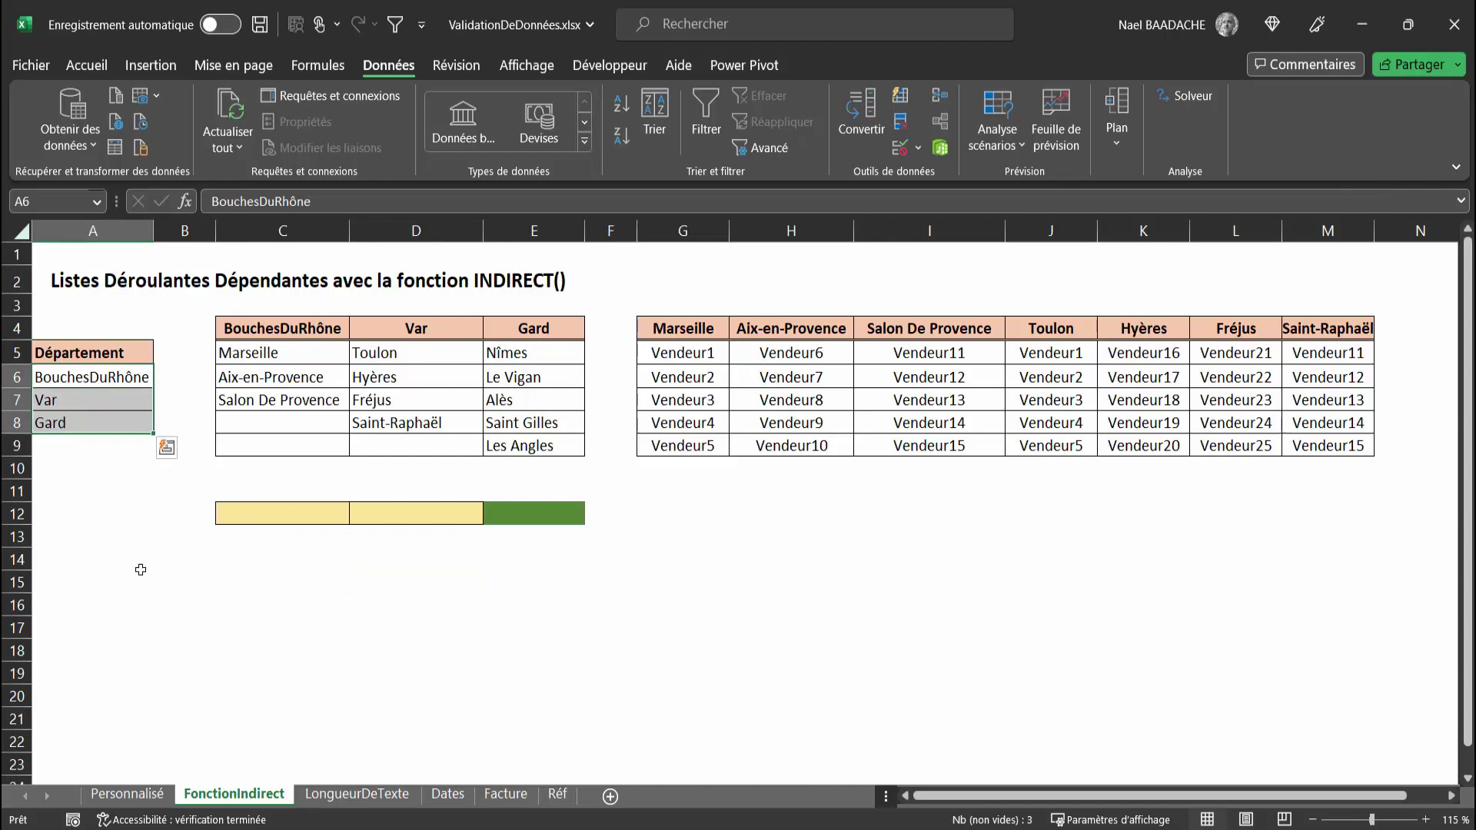
pyautogui.click(143, 568)
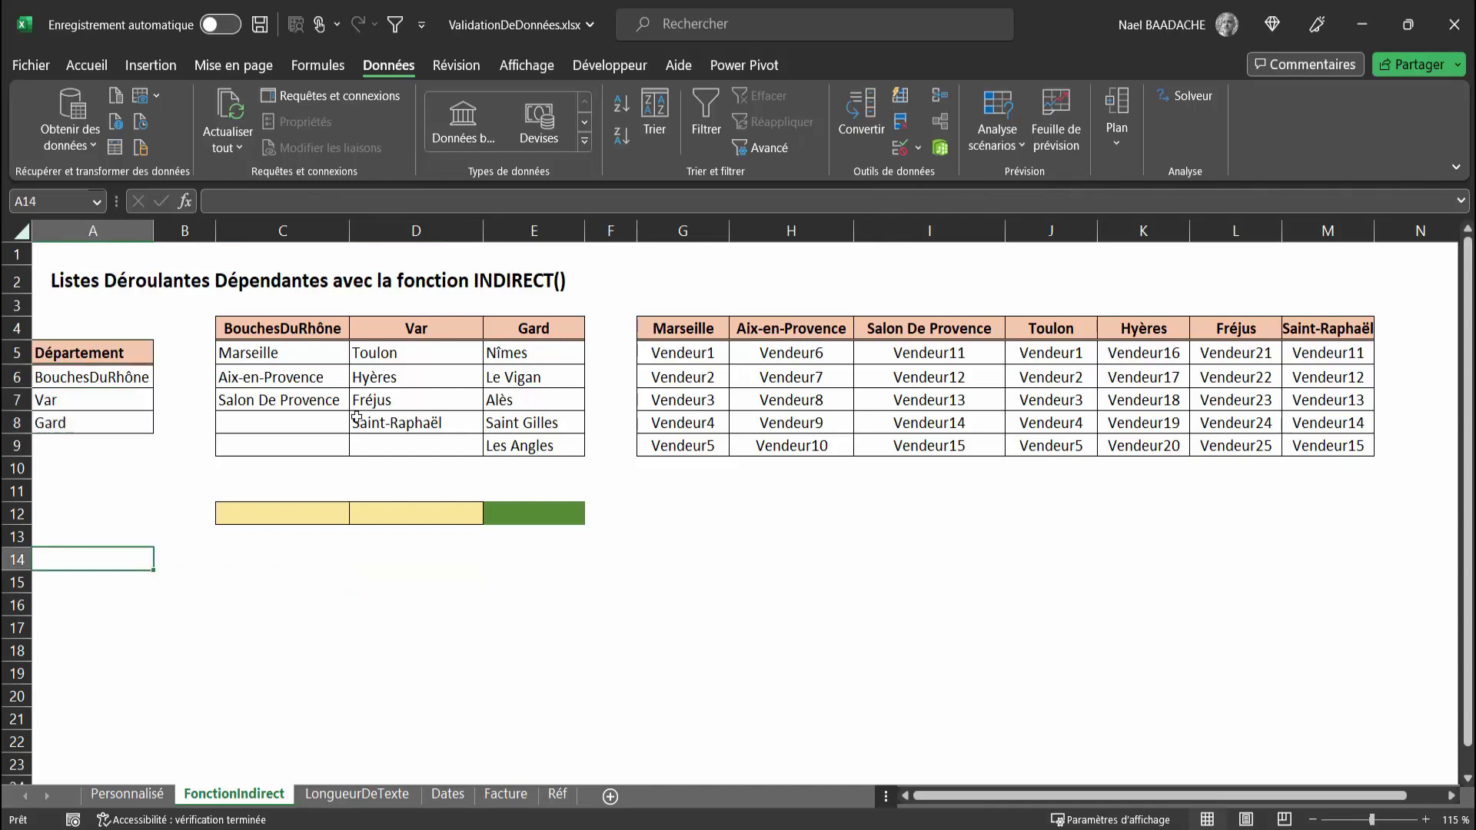
# - Give A14 a Liste validation sourced from =$A$6:$A$8 and test its dropdown
pyautogui.click(918, 148)
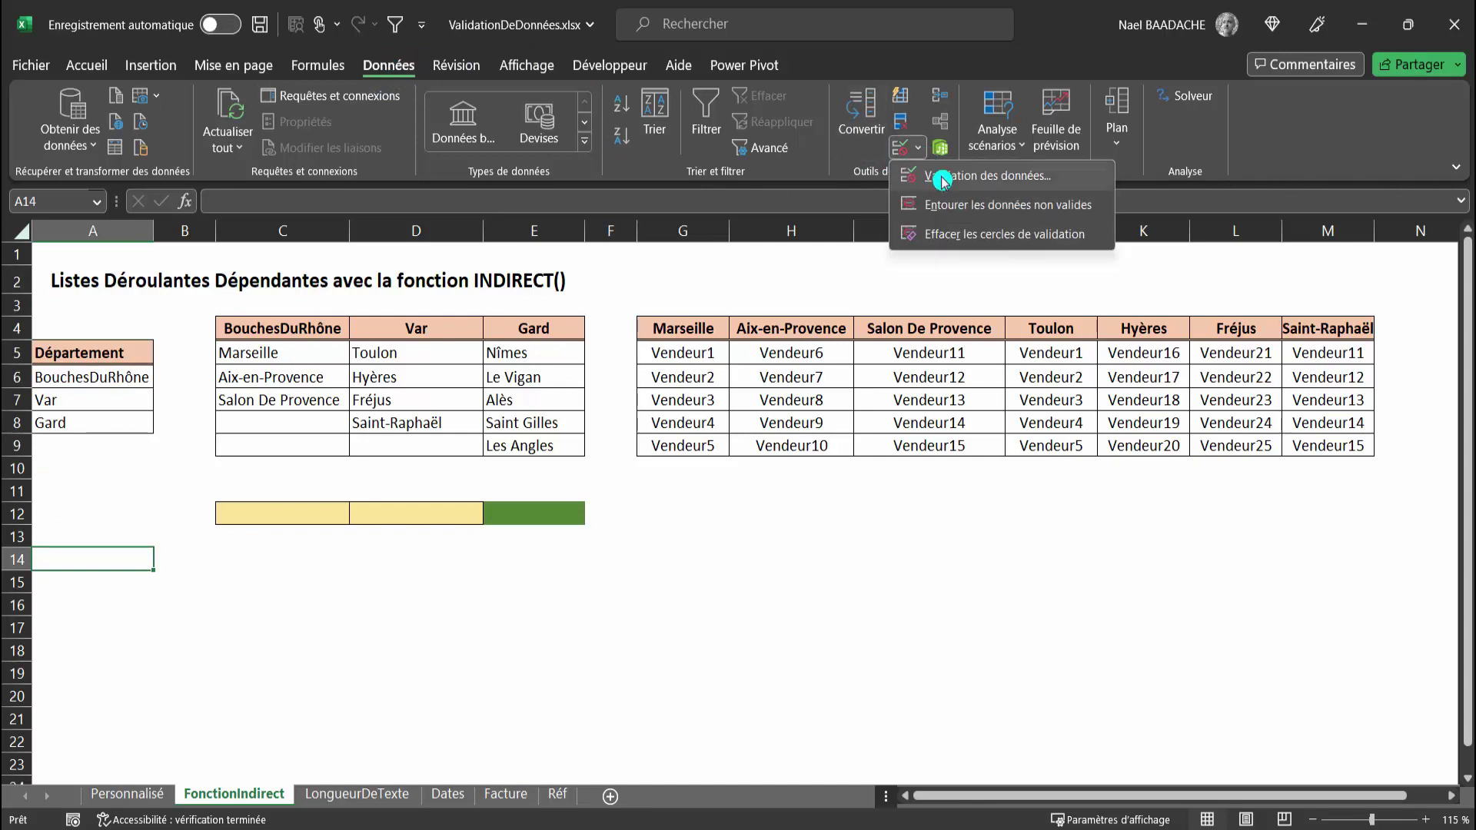
pyautogui.click(947, 176)
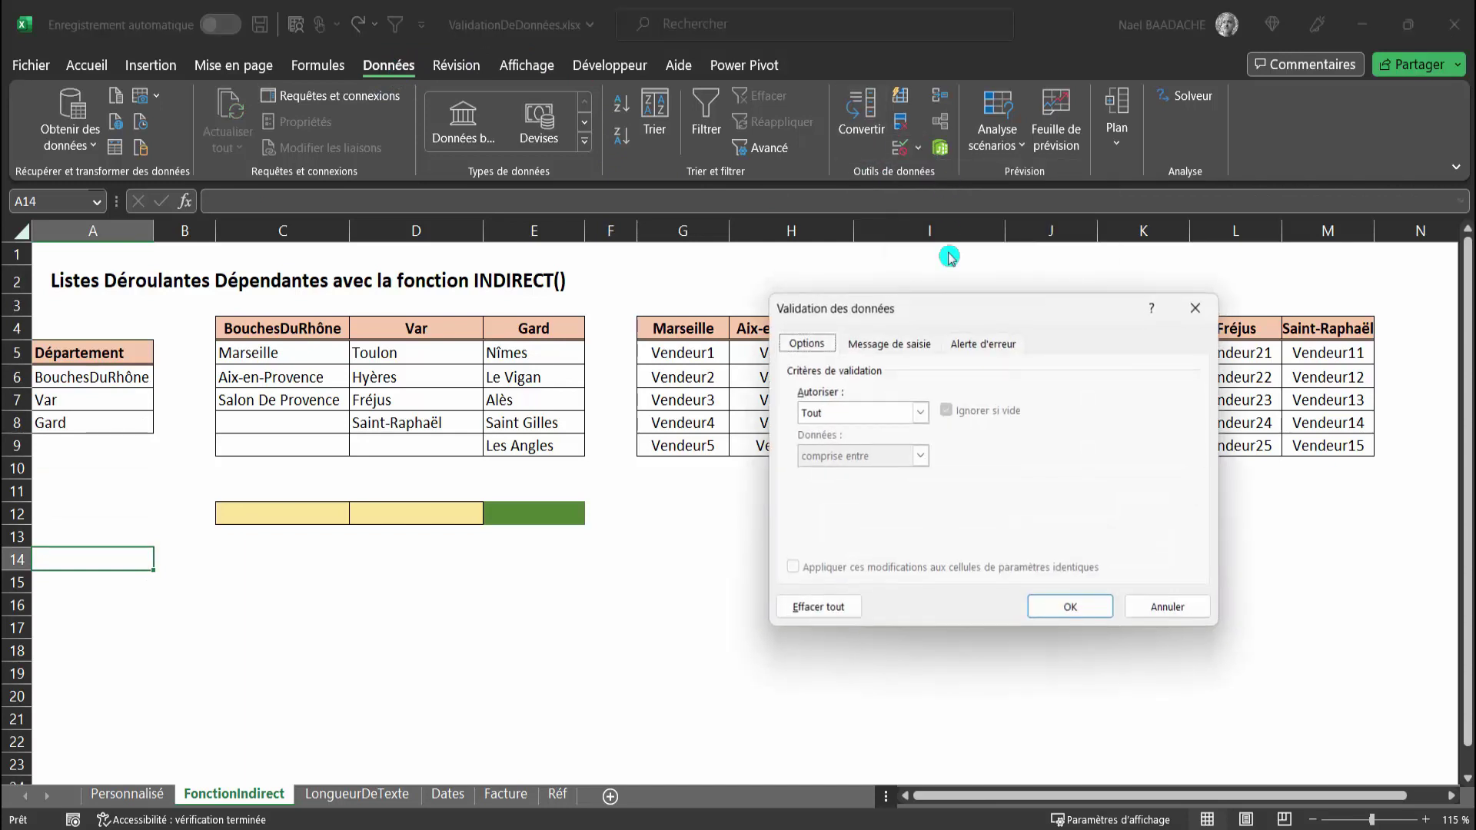
pyautogui.click(867, 413)
pyautogui.click(840, 473)
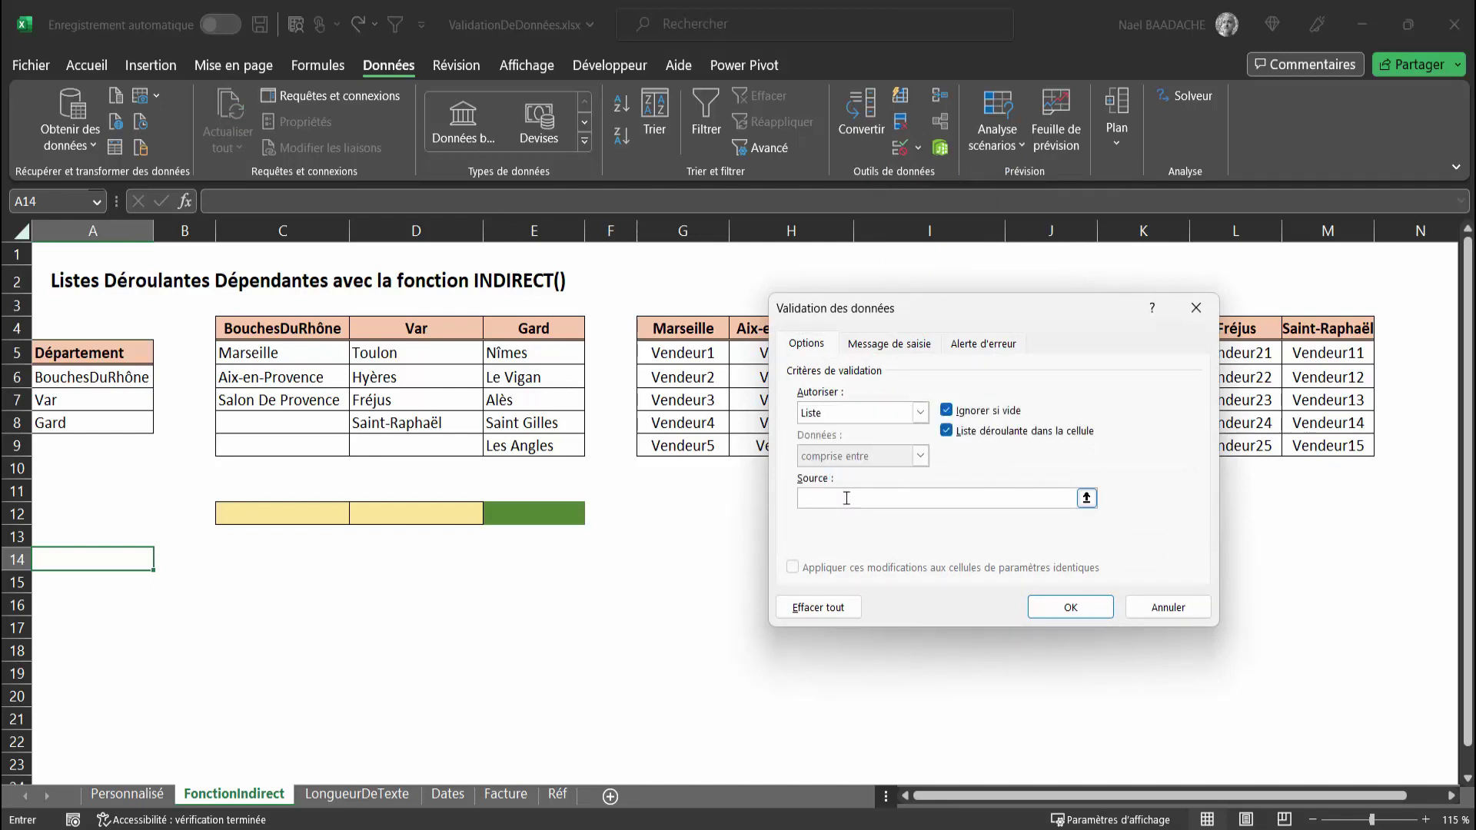
pyautogui.moveTo(132, 368); pyautogui.dragTo(129, 421)
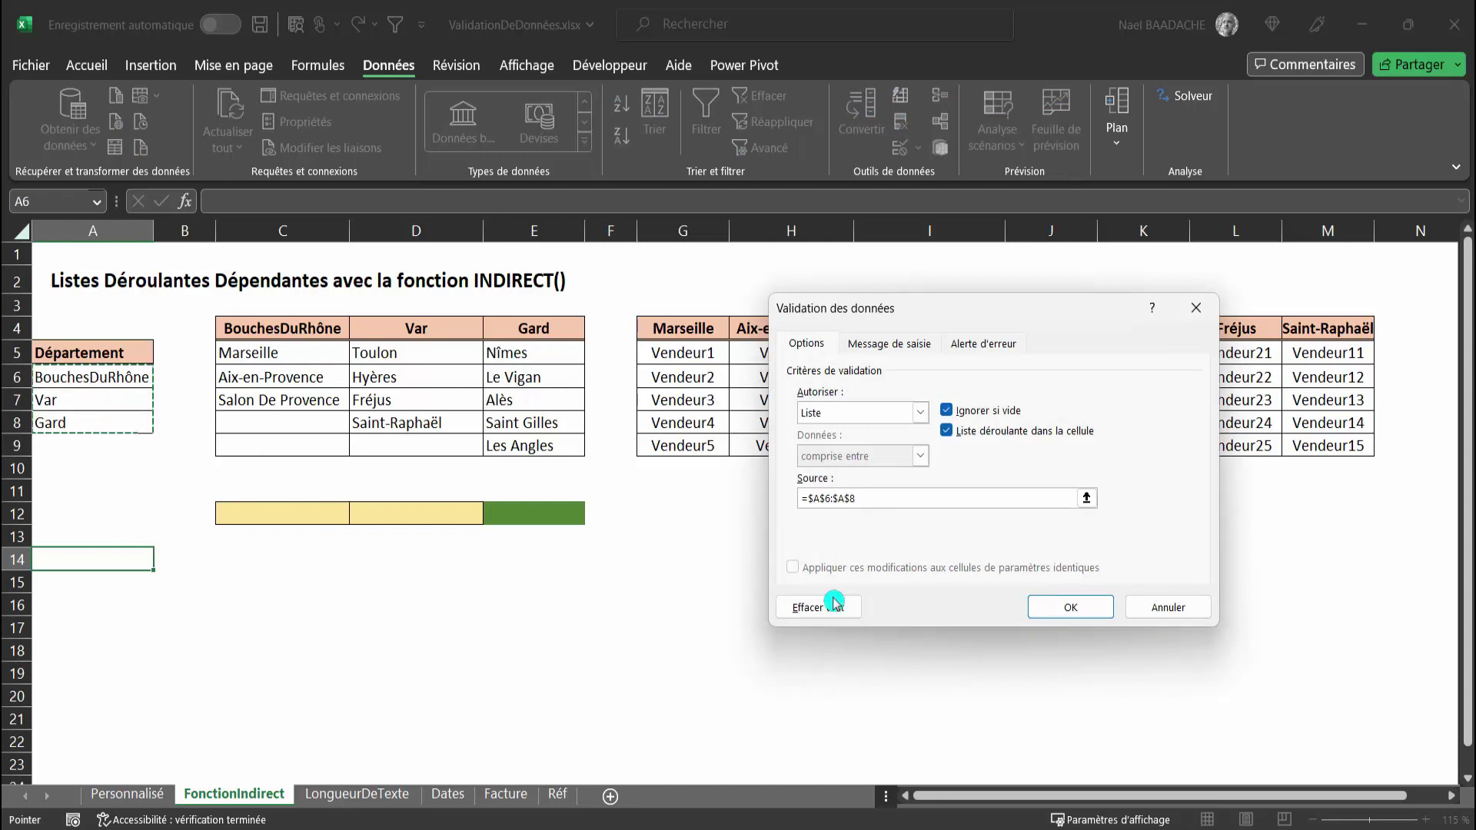
pyautogui.click(1070, 607)
pyautogui.click(168, 560)
pyautogui.click(293, 645)
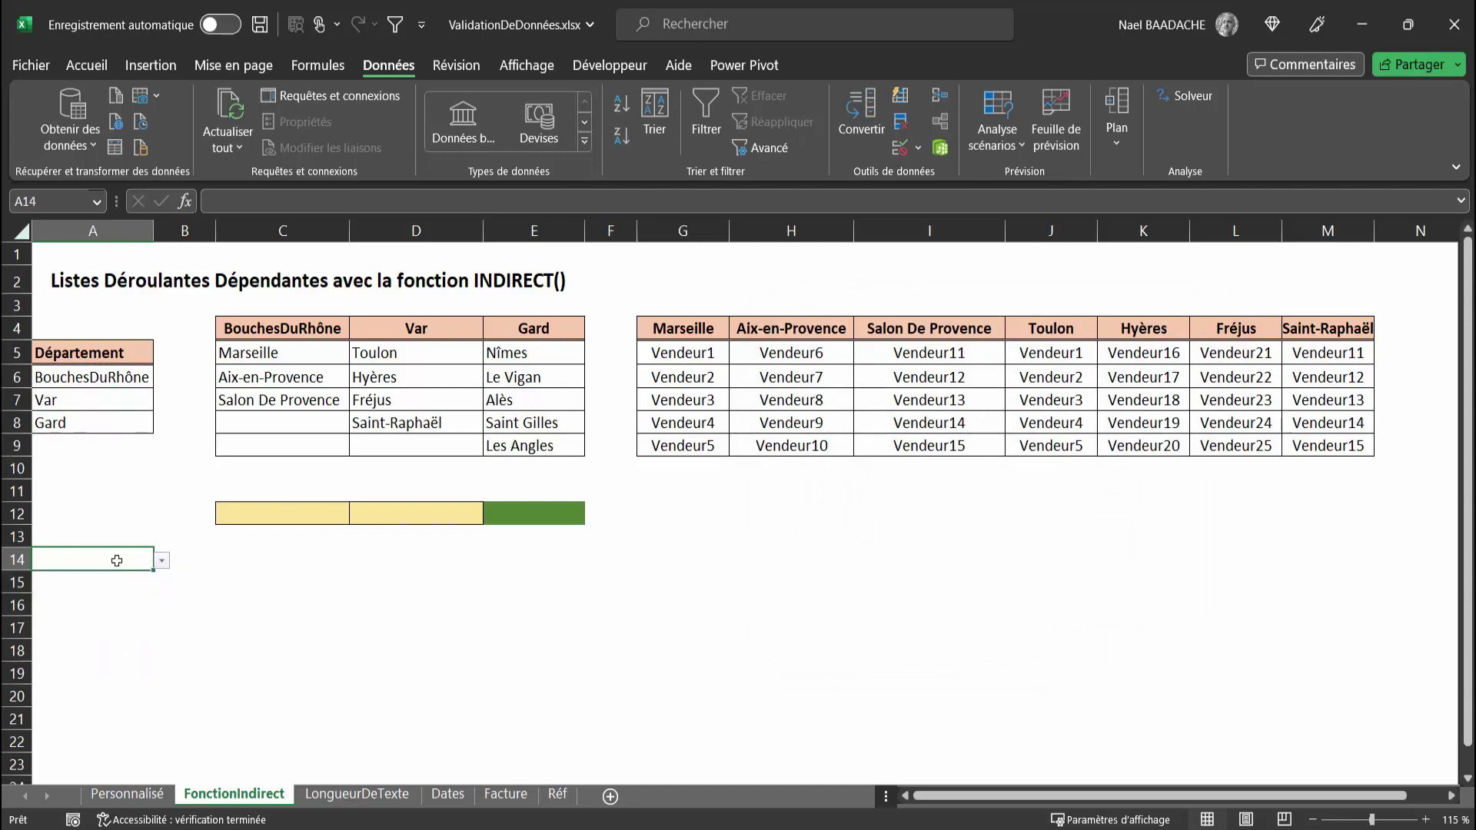
pyautogui.click(306, 593)
pyautogui.click(287, 516)
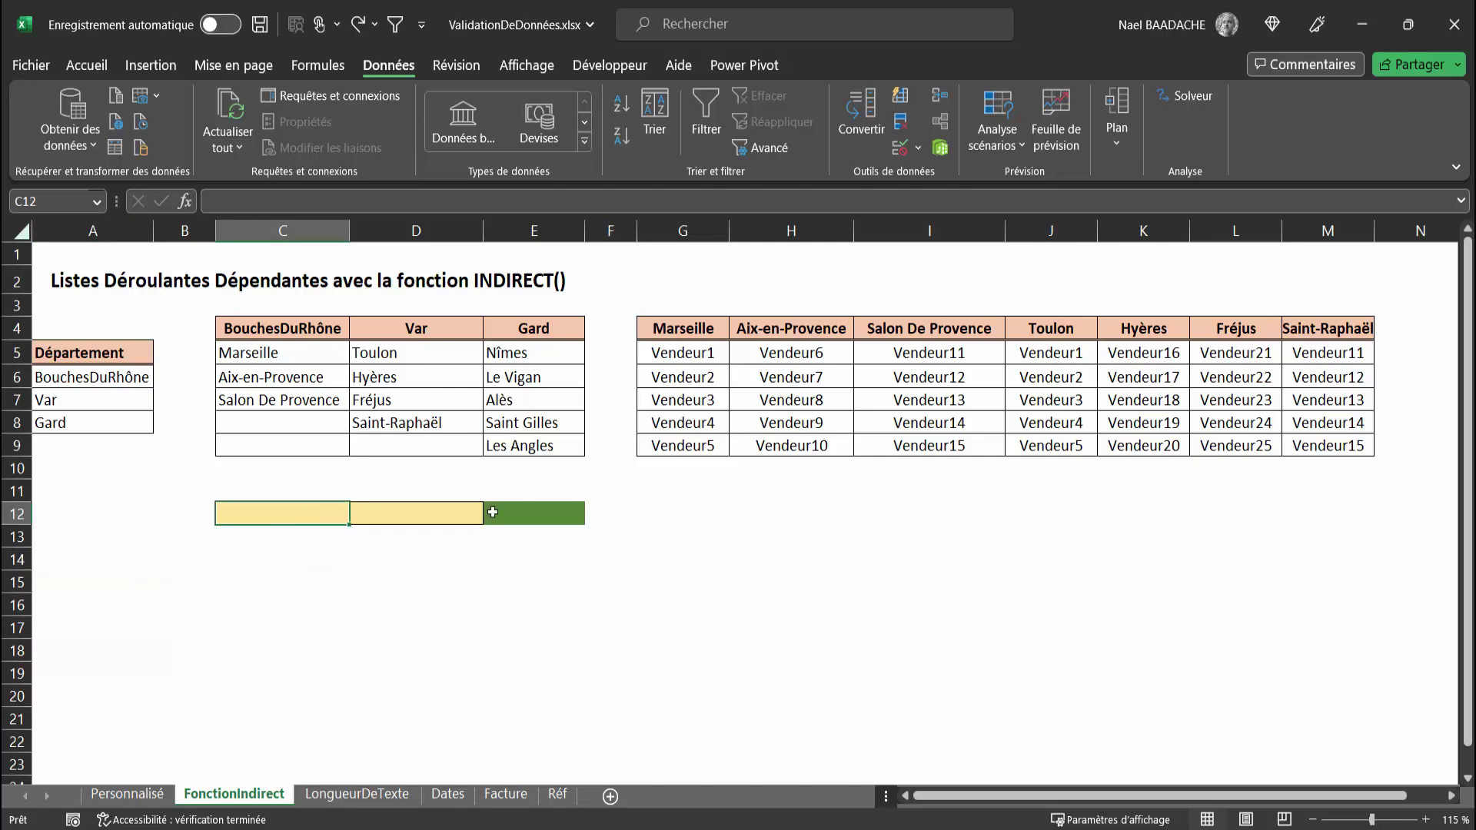
pyautogui.click(429, 512)
pyautogui.click(573, 513)
pyautogui.click(292, 507)
pyautogui.moveTo(100, 346); pyautogui.dragTo(85, 423)
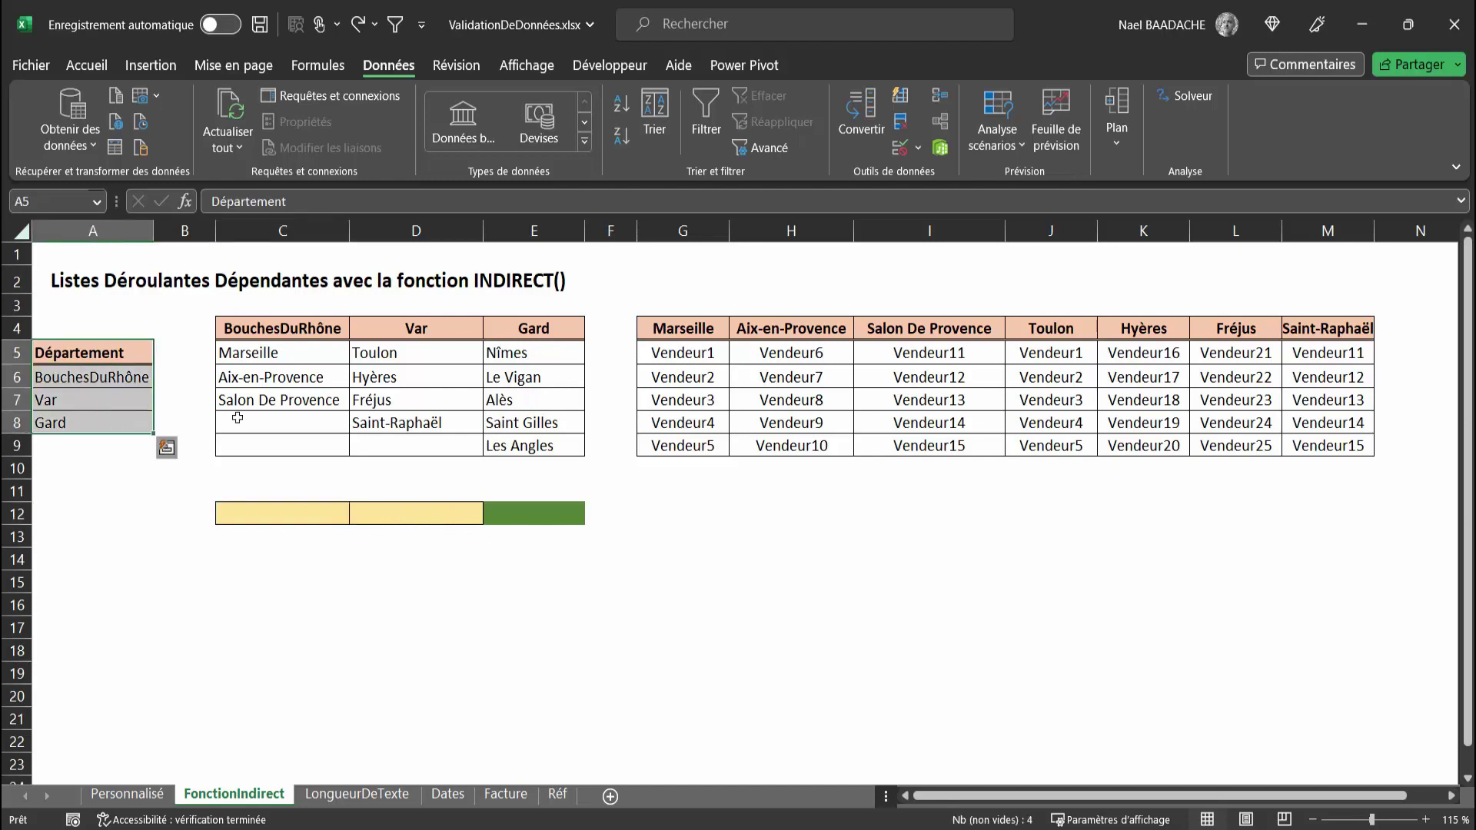
pyautogui.moveTo(260, 325); pyautogui.dragTo(492, 446)
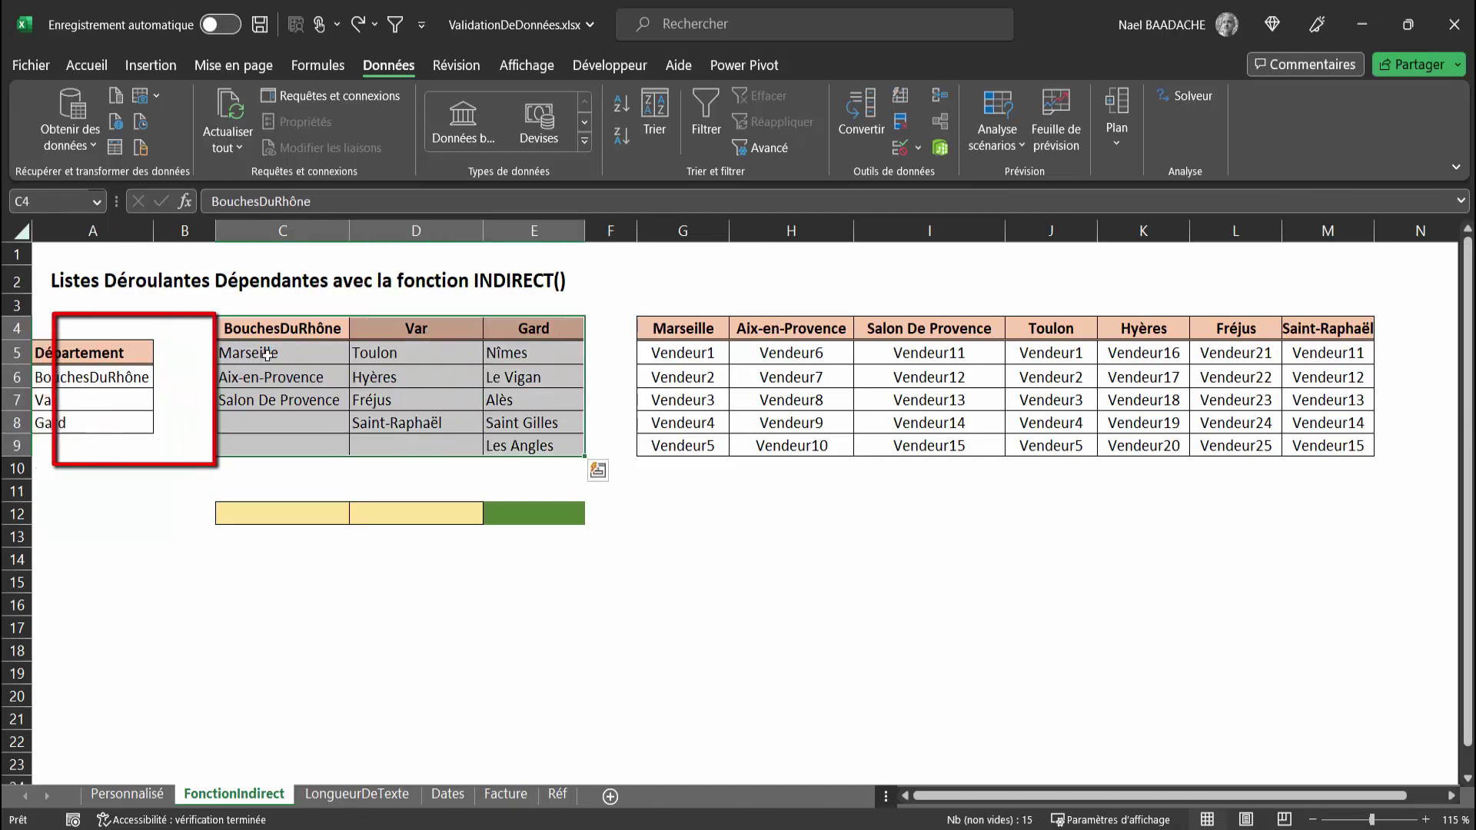
pyautogui.click(106, 377)
pyautogui.moveTo(105, 377); pyautogui.dragTo(93, 422)
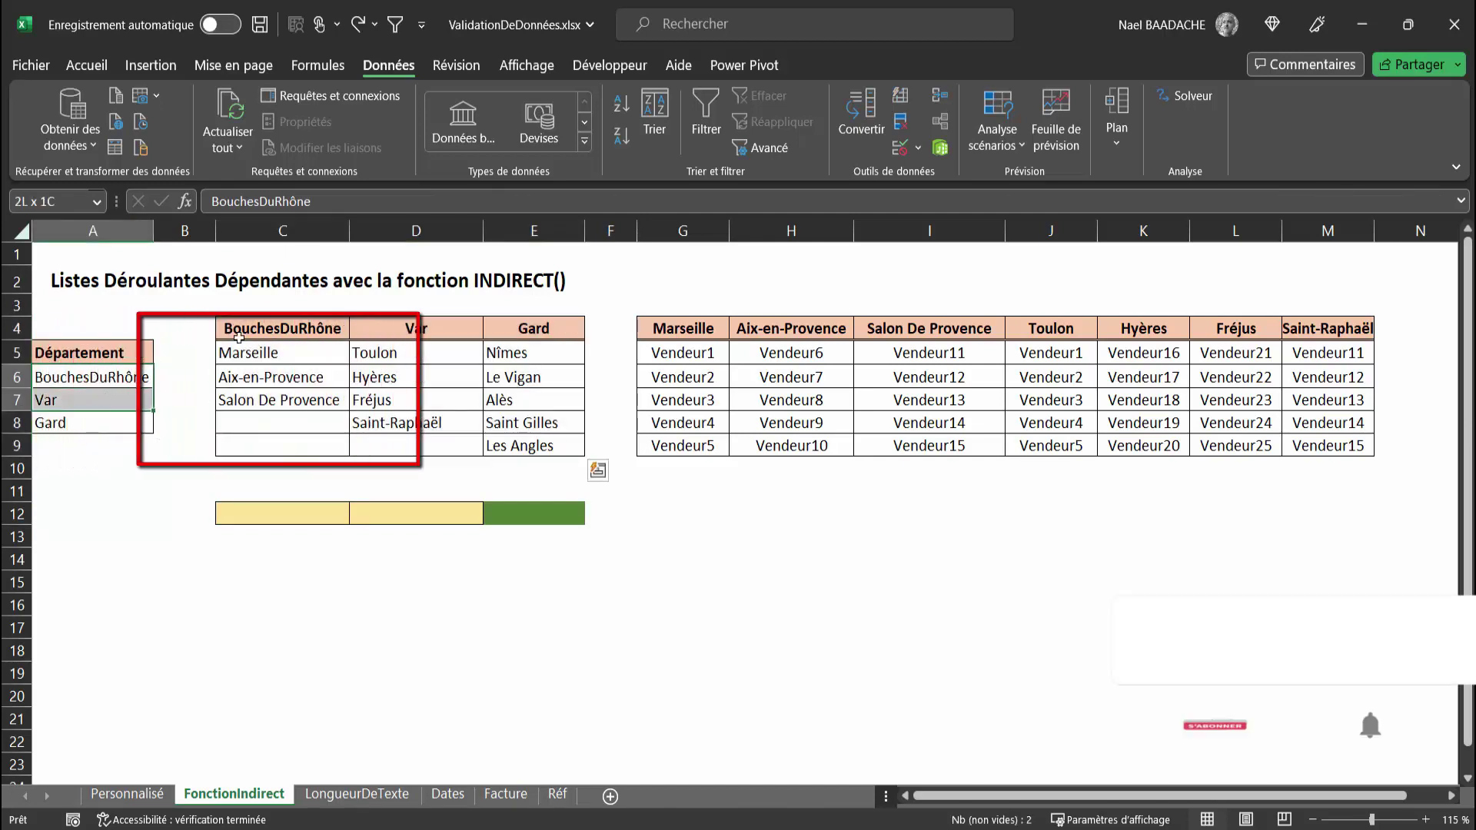
pyautogui.moveTo(282, 328); pyautogui.dragTo(410, 343)
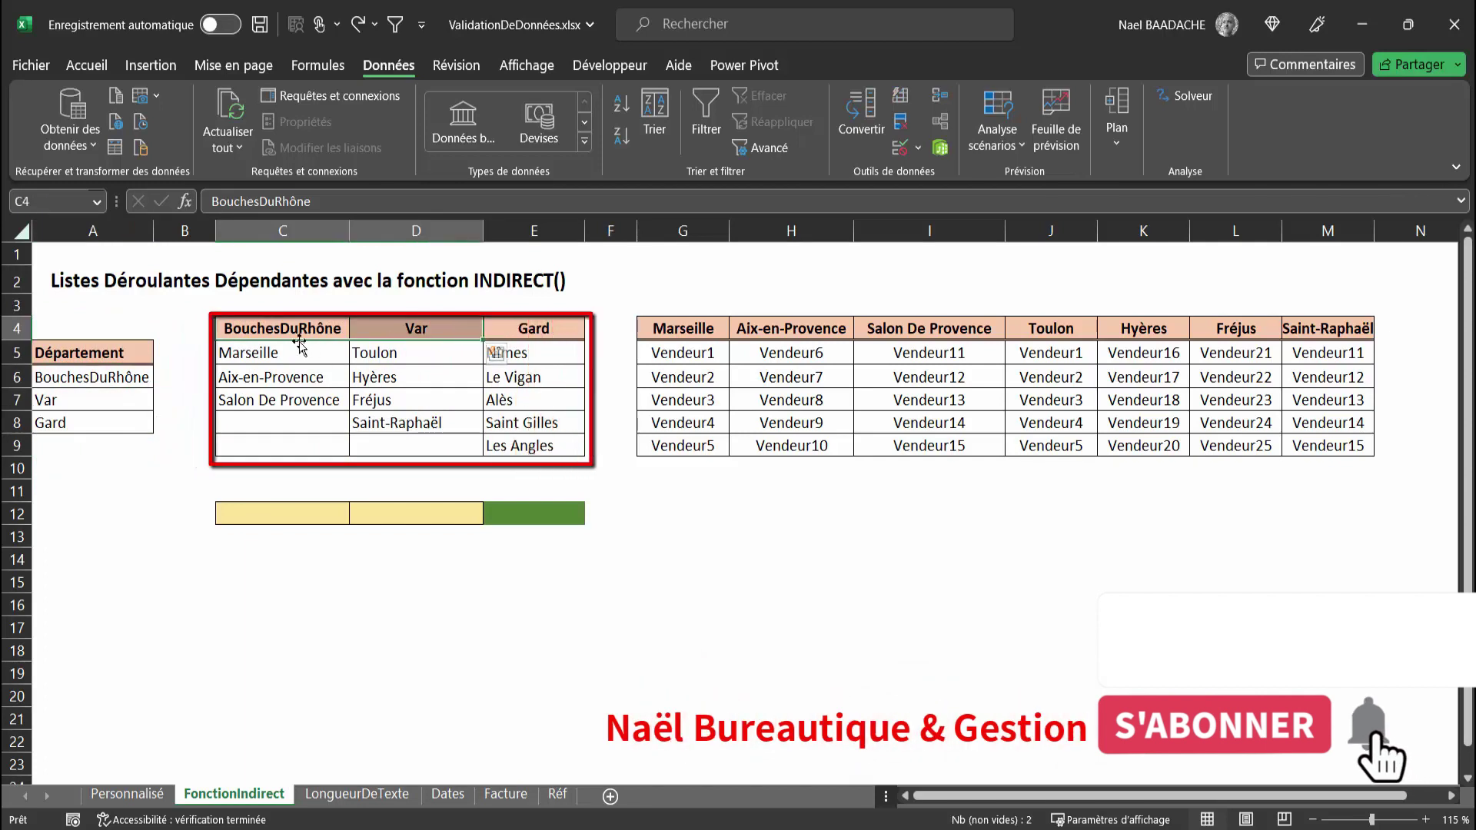
pyautogui.moveTo(298, 352); pyautogui.dragTo(289, 423)
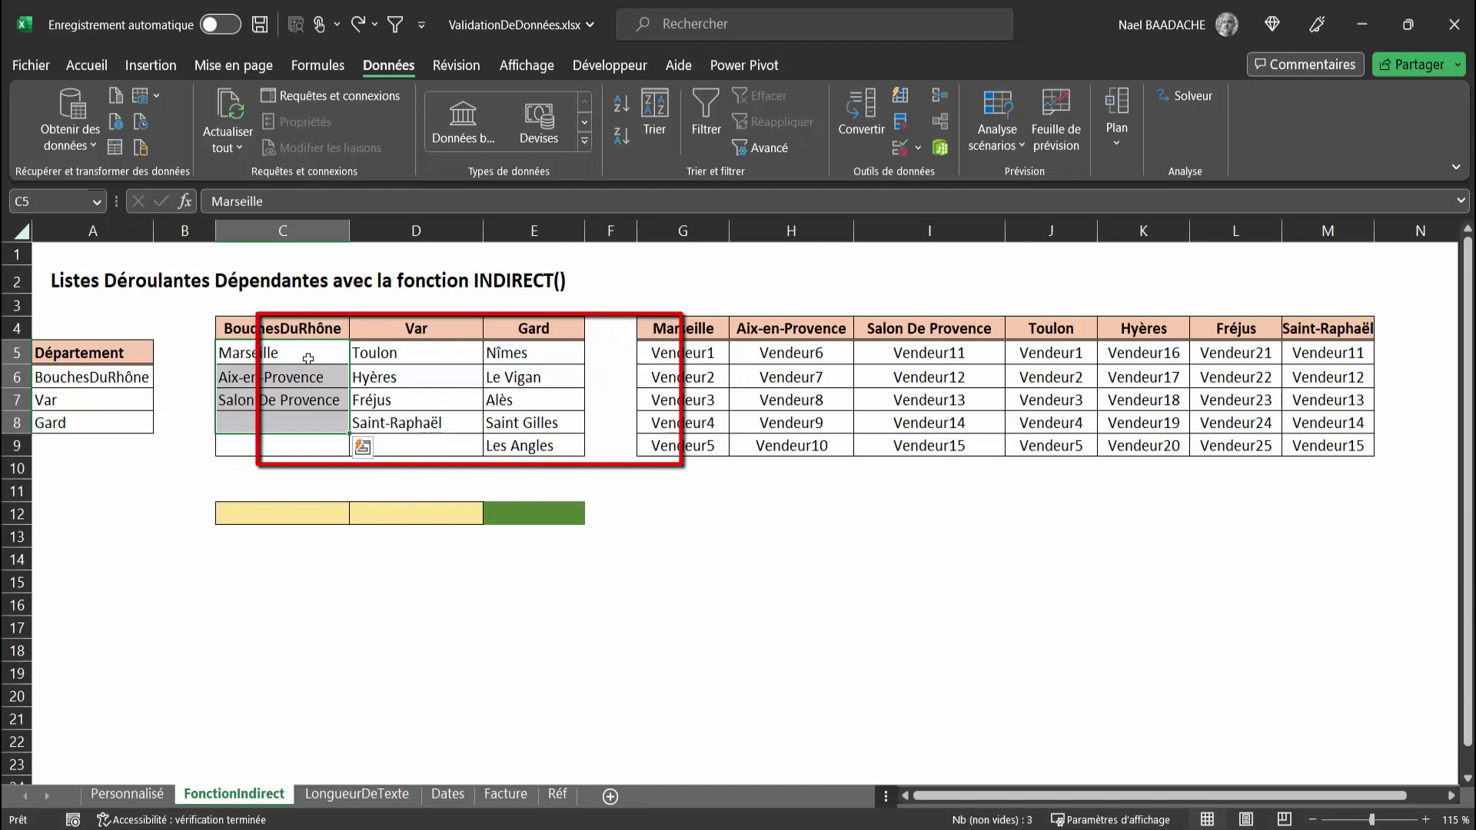
pyautogui.click(277, 352)
pyautogui.moveTo(673, 339)
pyautogui.mouseDown()
pyautogui.moveTo(1329, 327)
pyautogui.moveTo(1334, 445)
pyautogui.mouseUp()
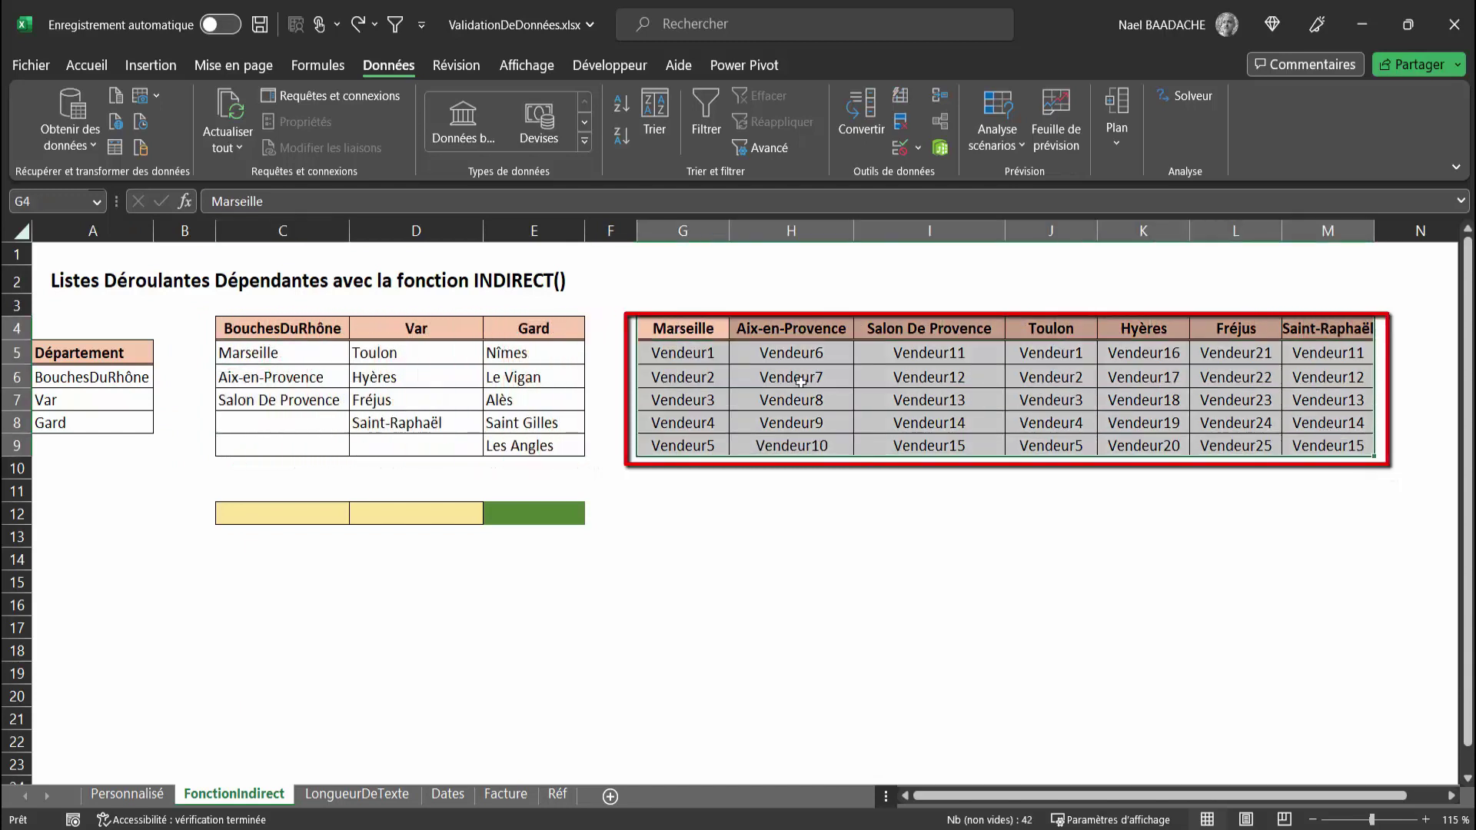
pyautogui.click(692, 329)
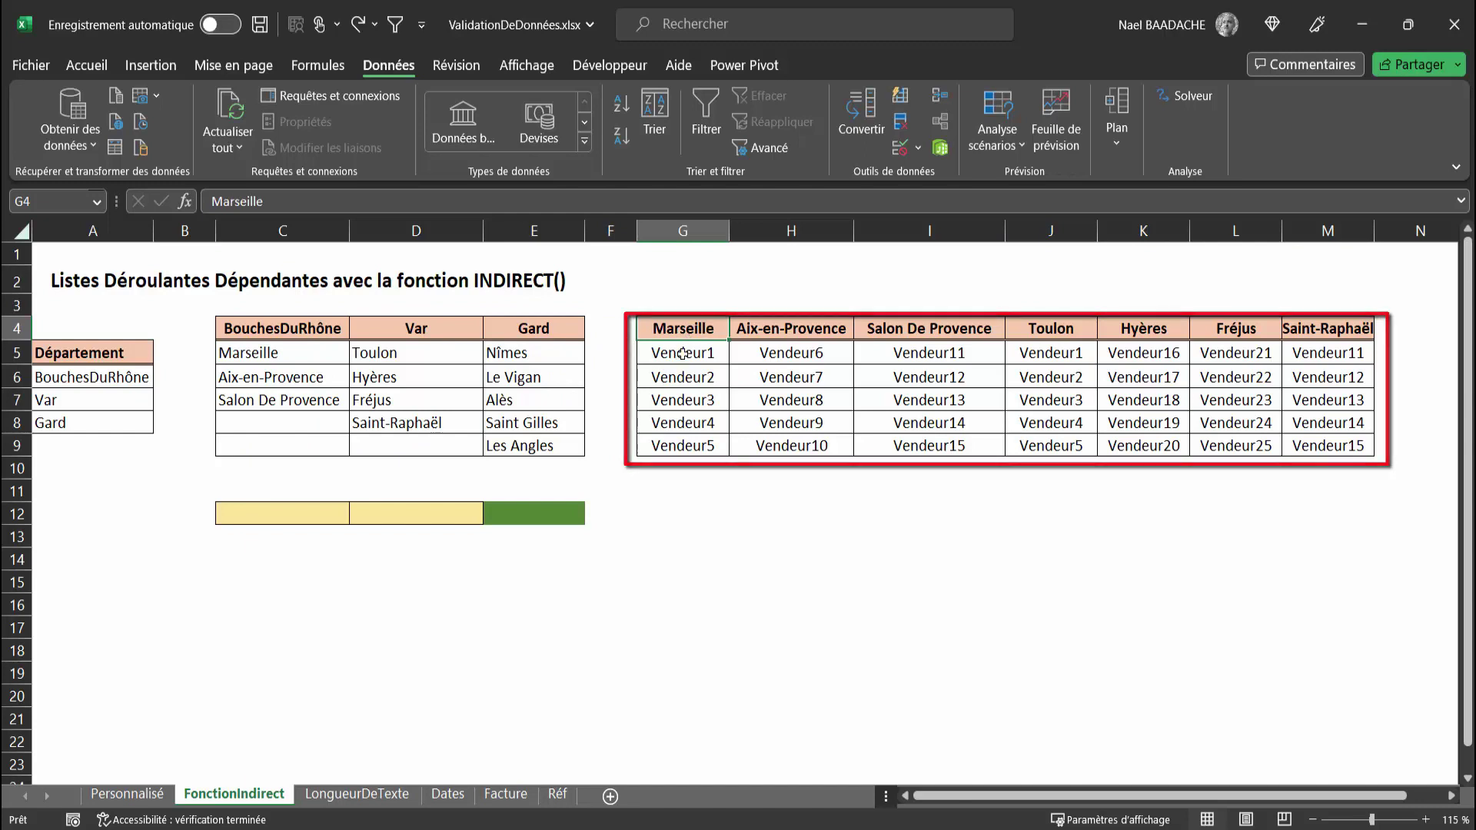
pyautogui.moveTo(680, 356); pyautogui.dragTo(683, 446)
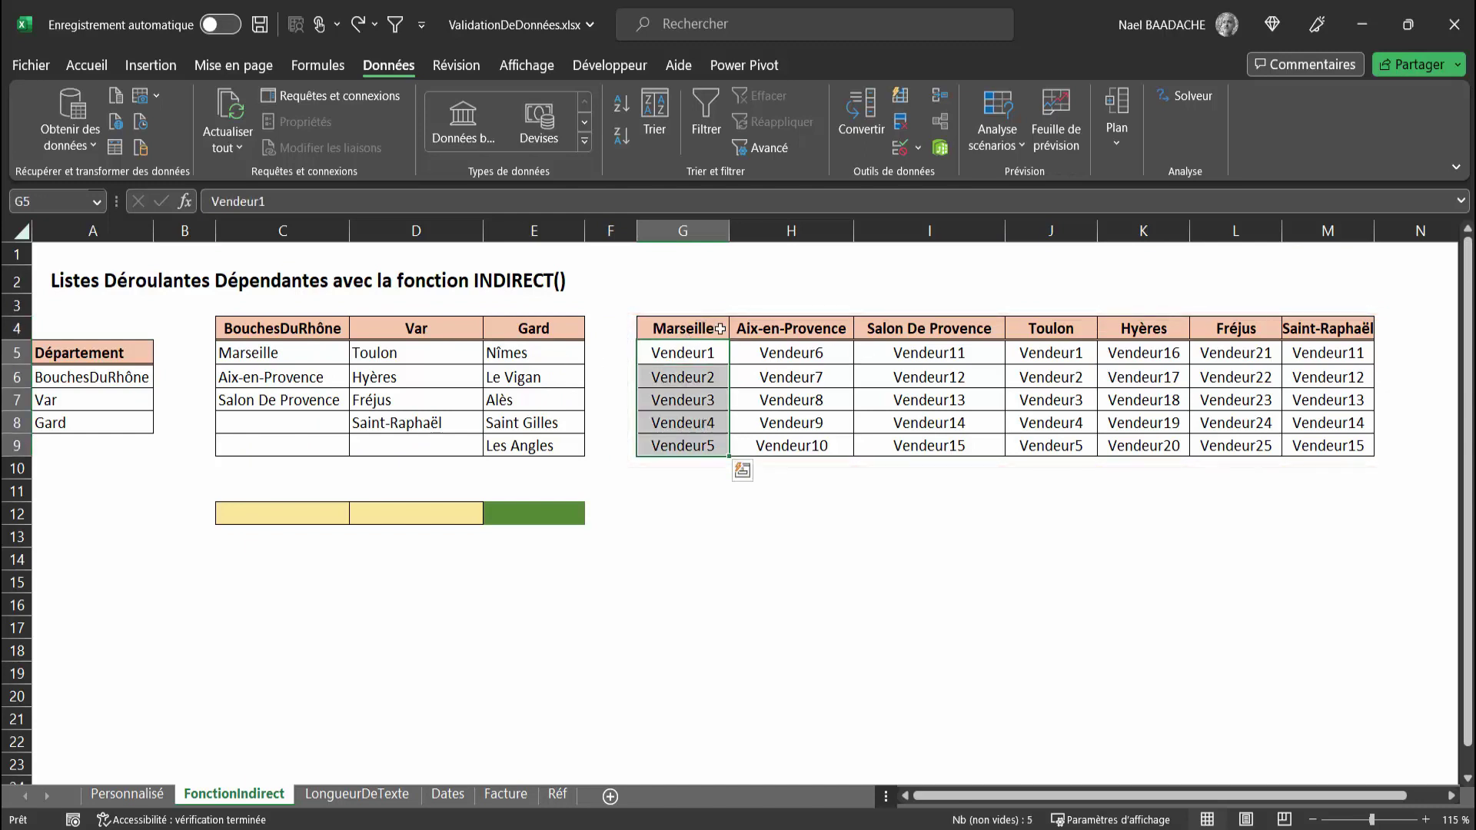
pyautogui.moveTo(719, 329); pyautogui.dragTo(1145, 354)
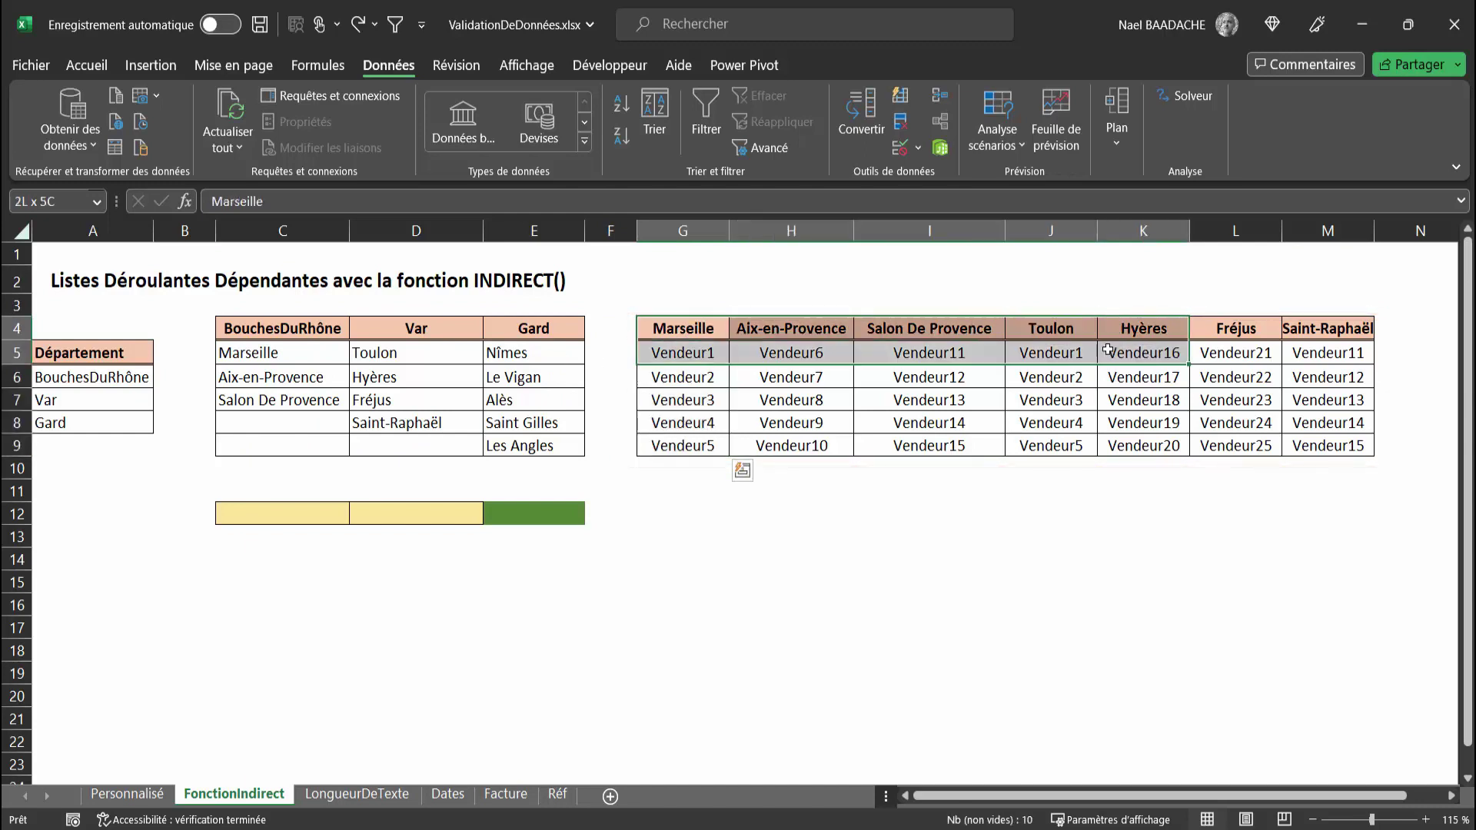
pyautogui.click(282, 328)
pyautogui.click(417, 330)
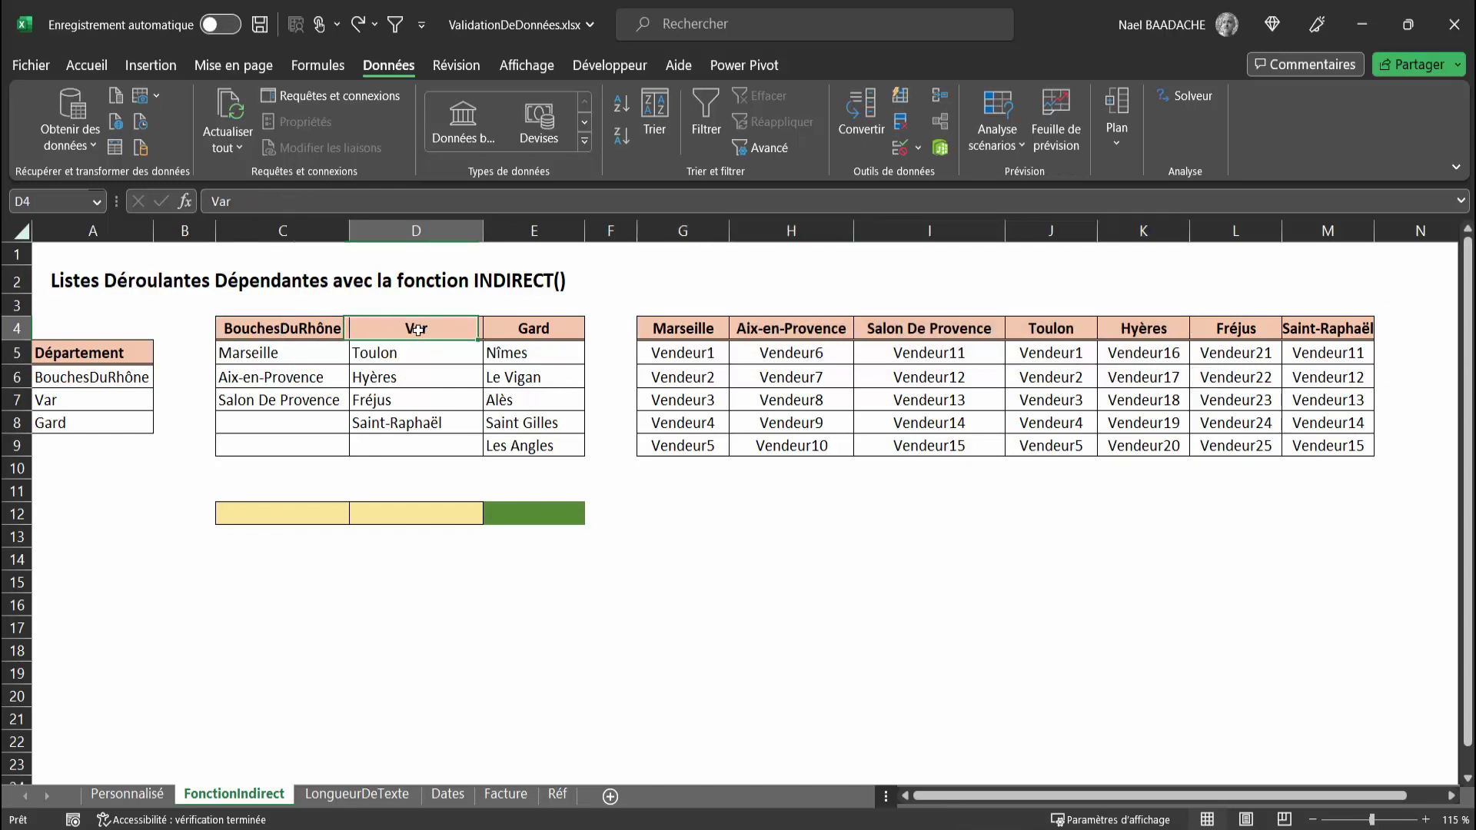
pyautogui.click(547, 330)
pyautogui.click(1407, 326)
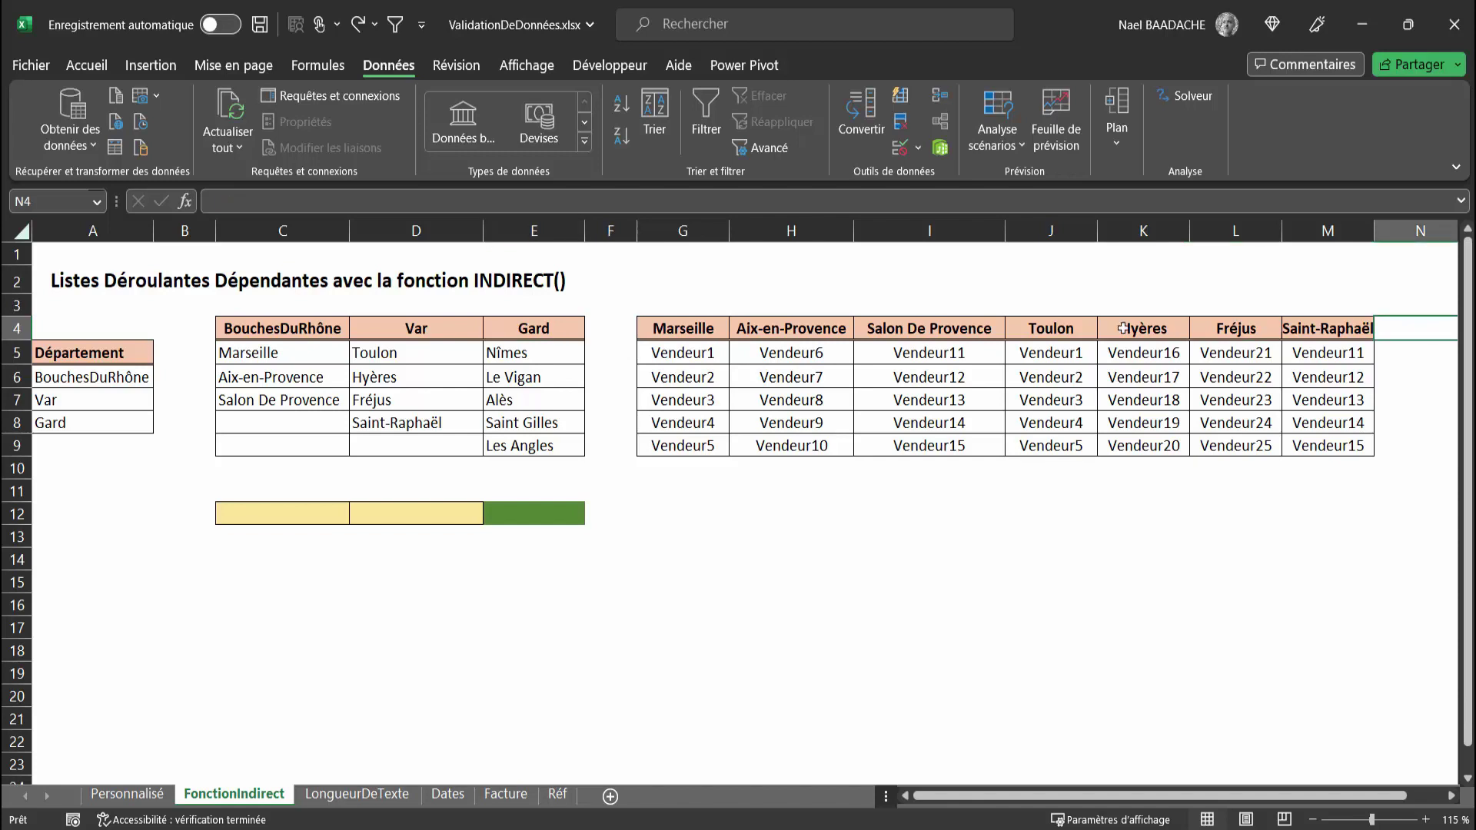
pyautogui.click(540, 328)
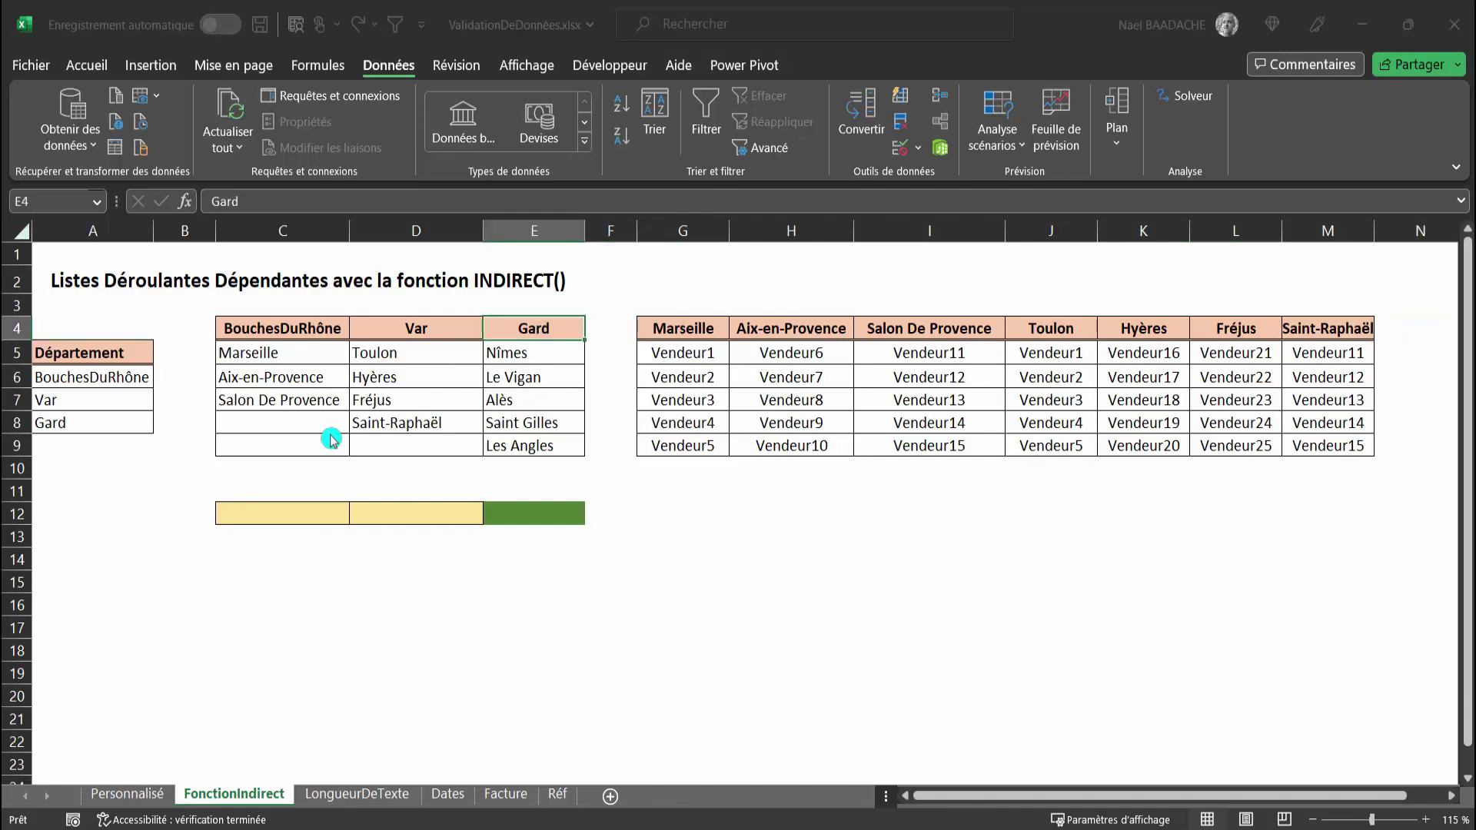
pyautogui.click(108, 353)
pyautogui.moveTo(103, 377); pyautogui.dragTo(106, 420)
pyautogui.moveTo(240, 331); pyautogui.dragTo(536, 328)
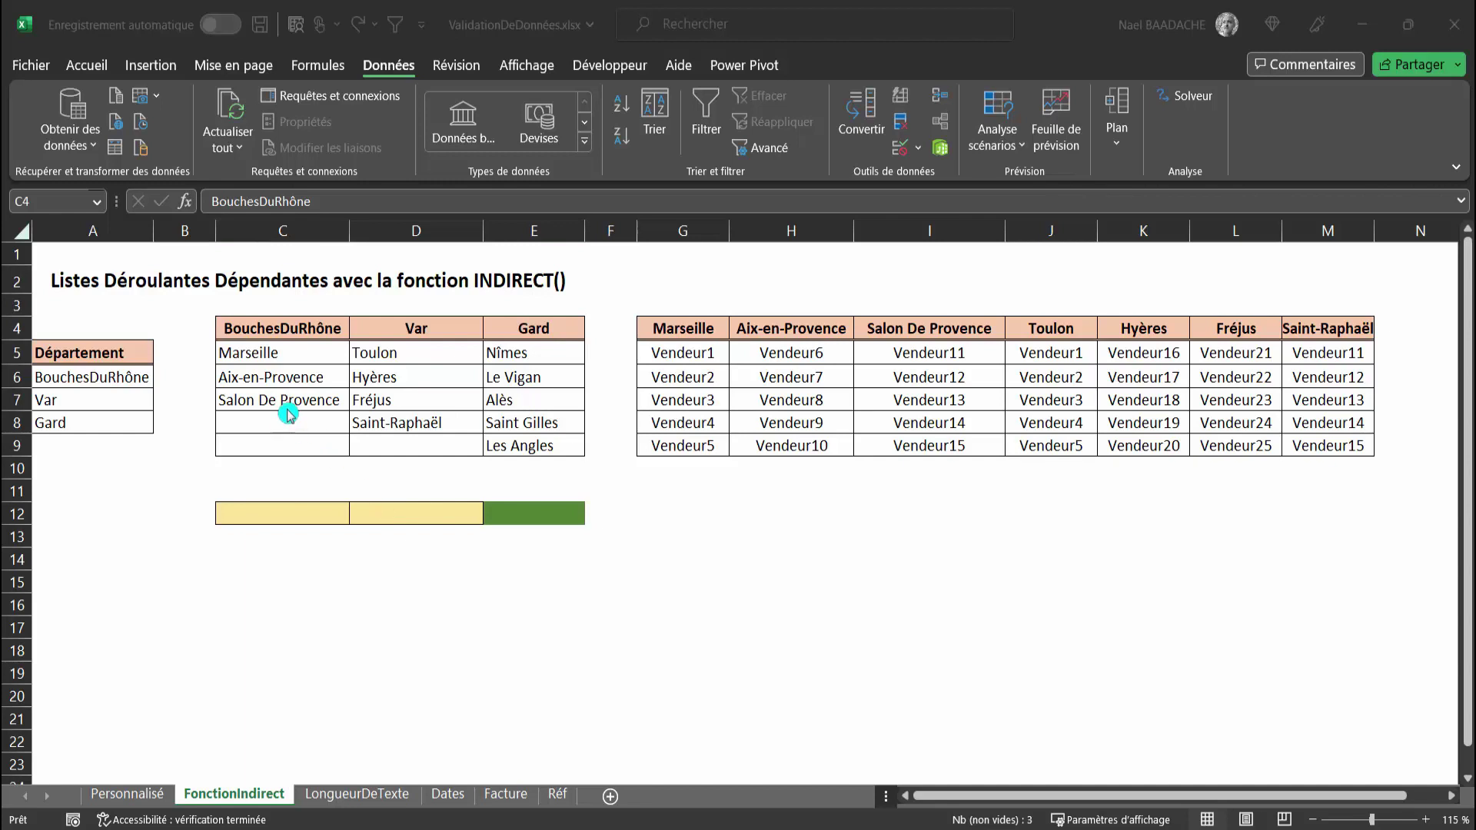
pyautogui.moveTo(286, 354); pyautogui.dragTo(288, 422)
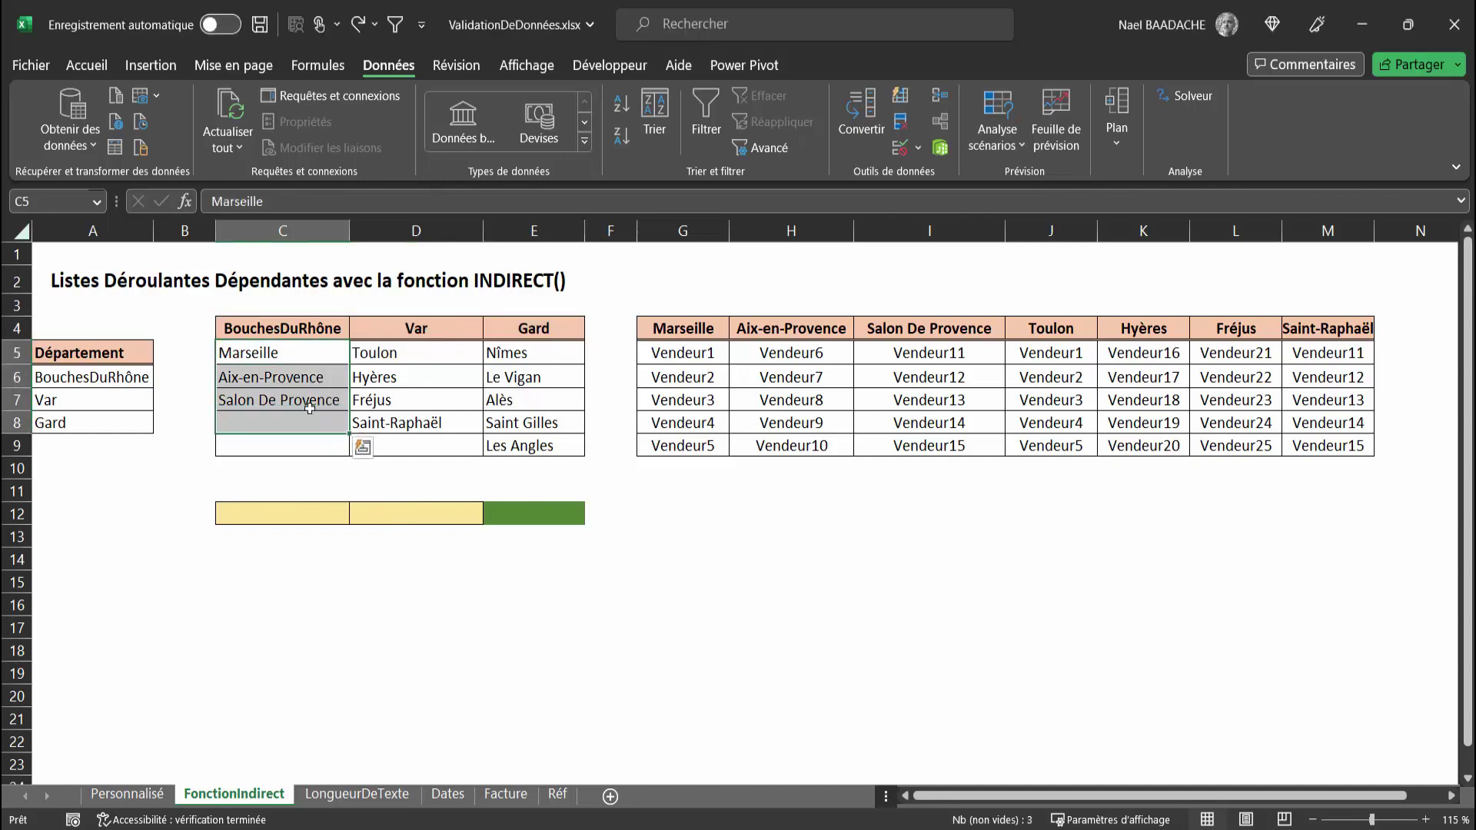
pyautogui.moveTo(294, 358); pyautogui.dragTo(289, 423)
pyautogui.moveTo(662, 328); pyautogui.dragTo(1298, 337)
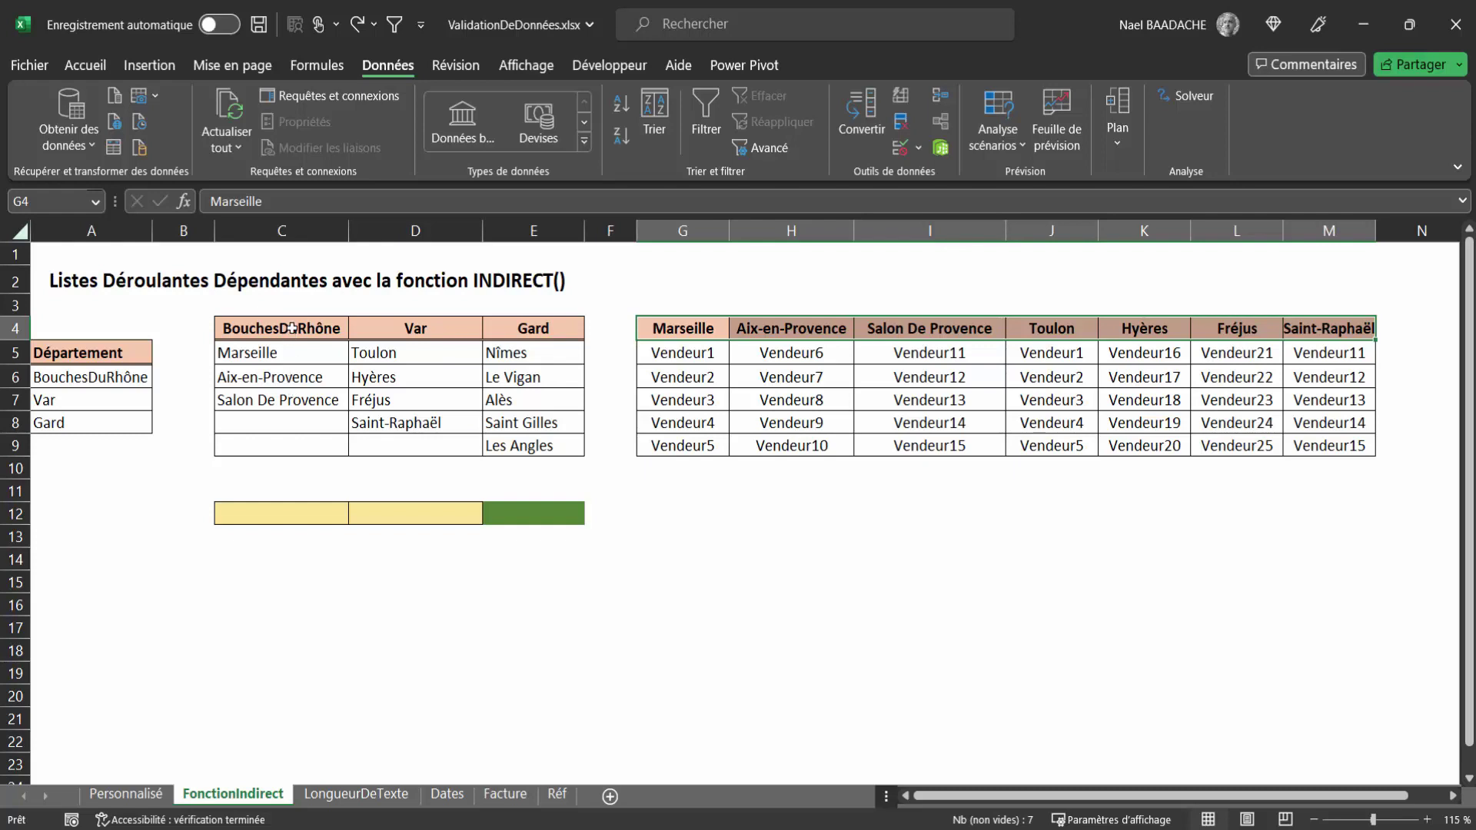
# - Review the city table, noting the Gard towns and the empty cells under each département
pyautogui.moveTo(291, 328); pyautogui.dragTo(506, 330)
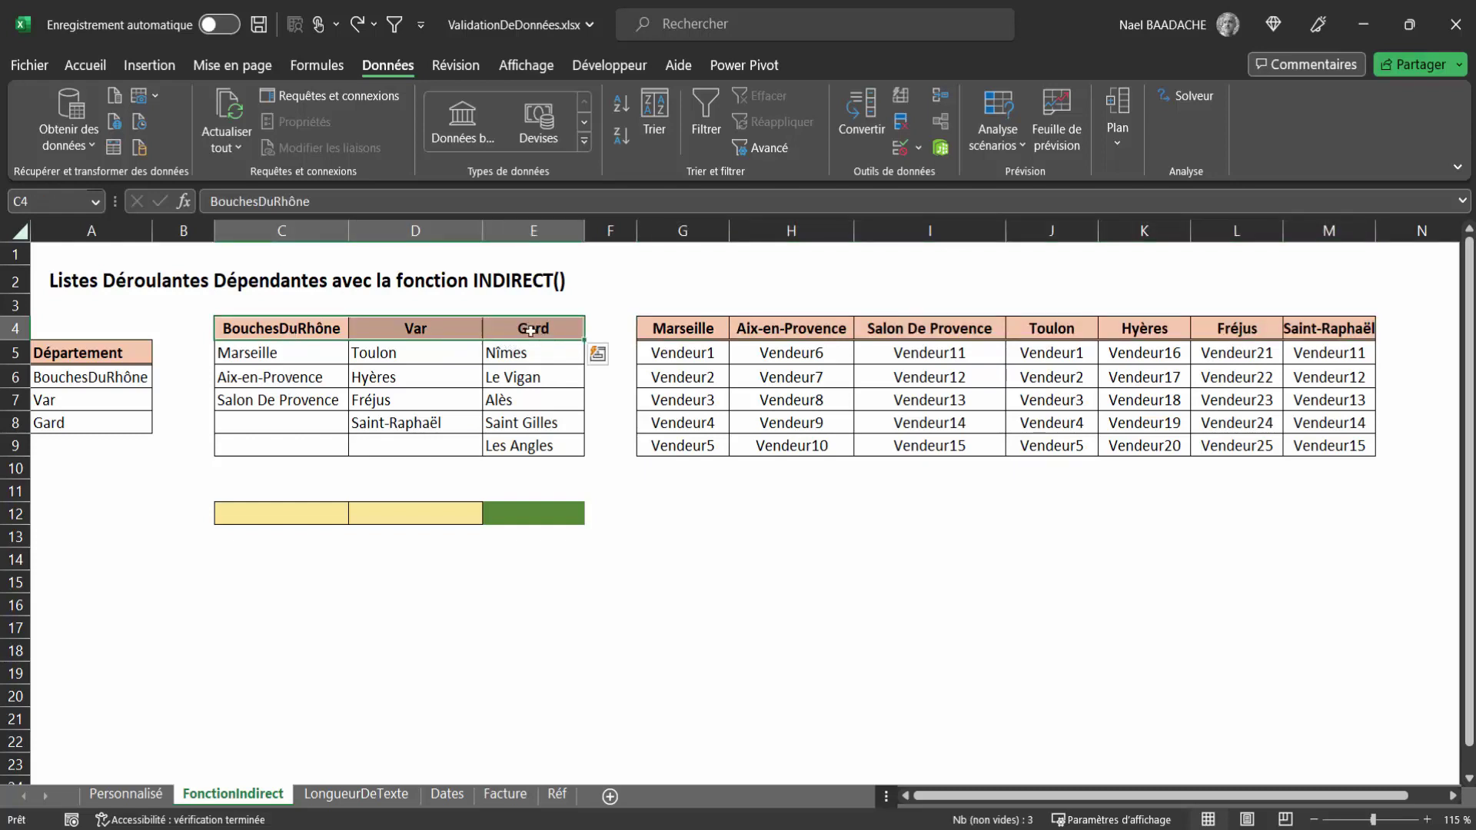
pyautogui.click(530, 331)
pyautogui.moveTo(533, 362); pyautogui.dragTo(533, 445)
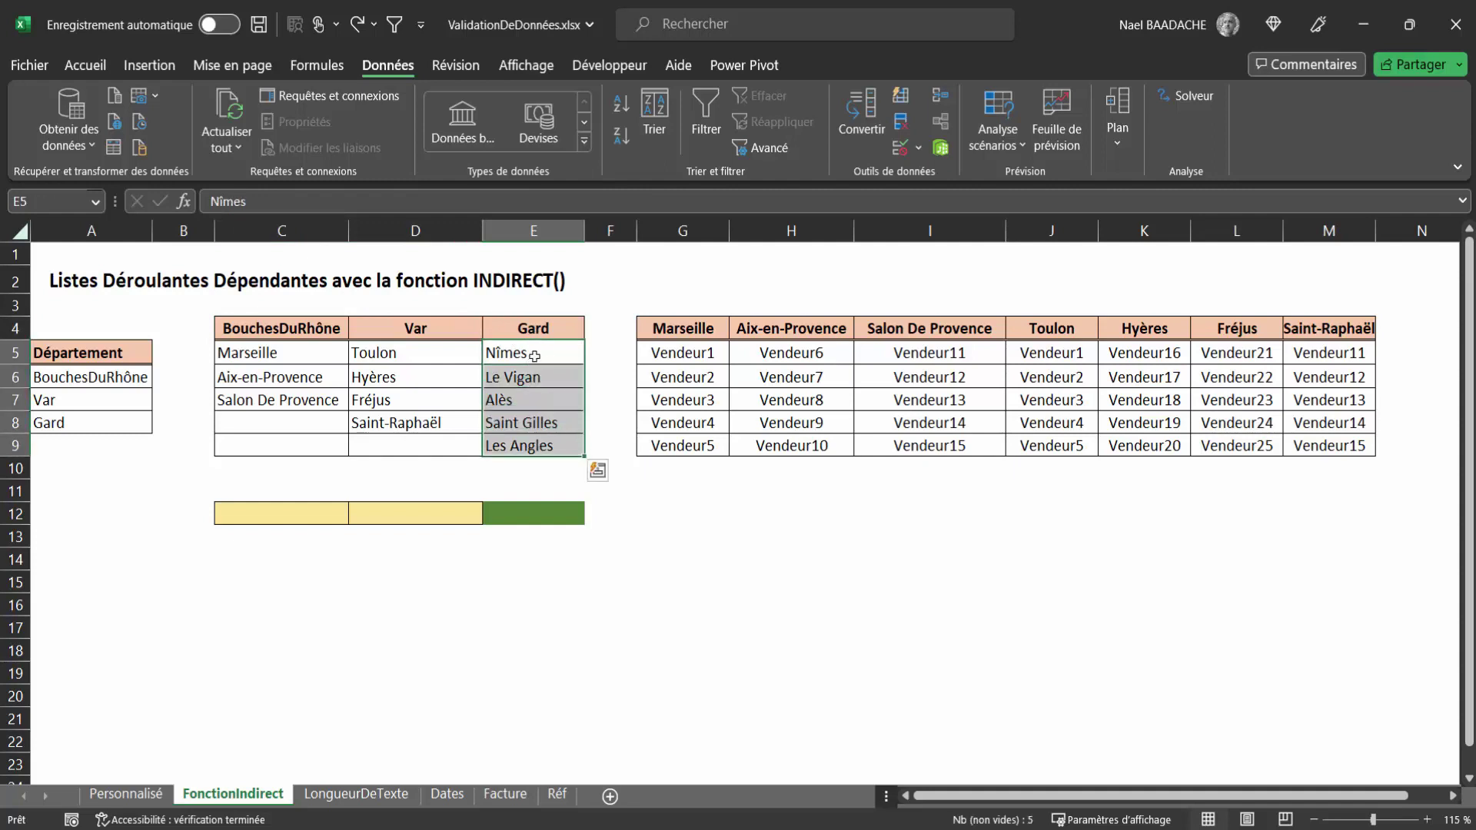
pyautogui.click(412, 357)
pyautogui.click(422, 442)
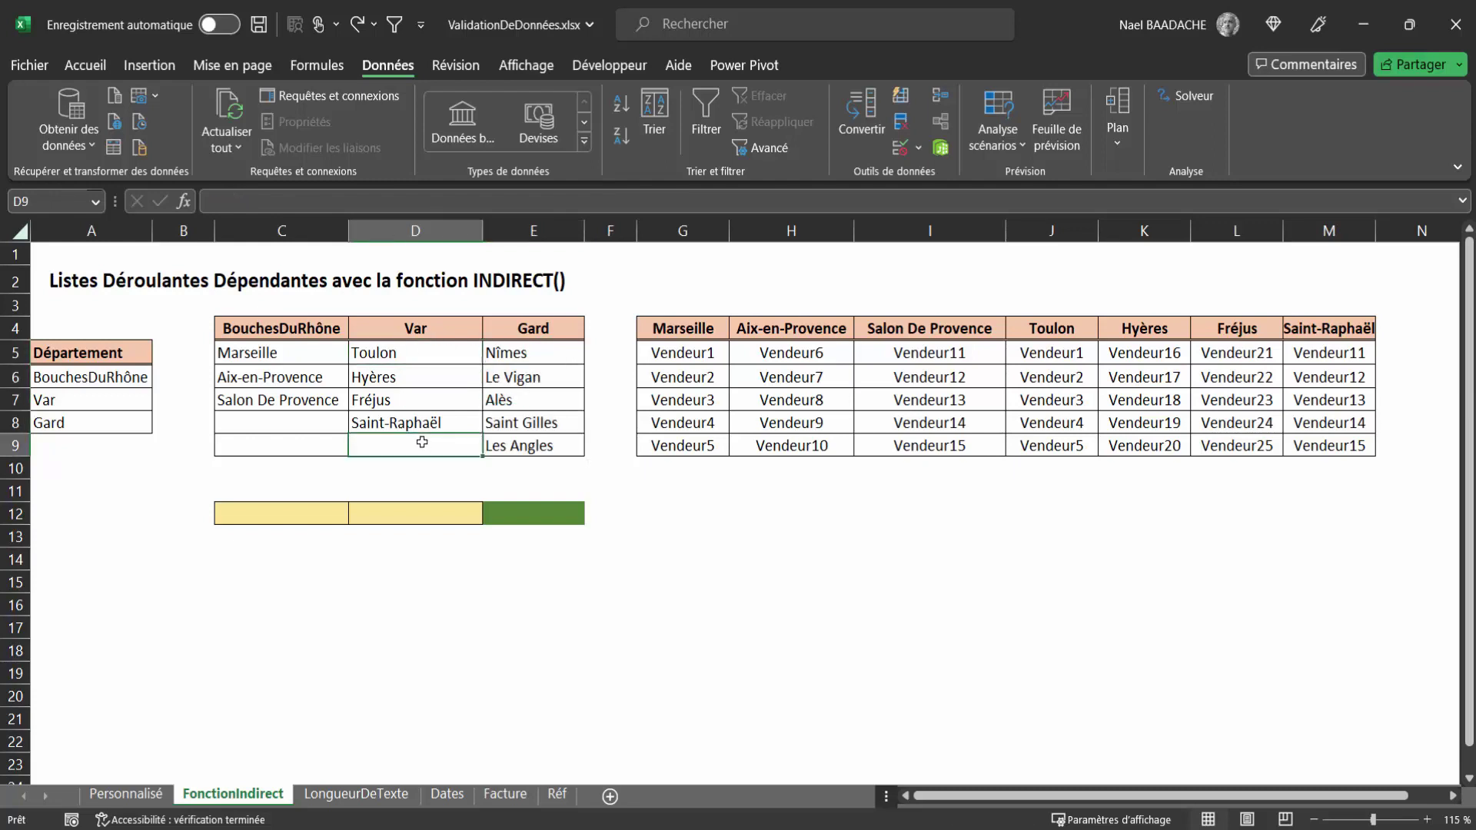
pyautogui.moveTo(279, 422); pyautogui.dragTo(254, 444)
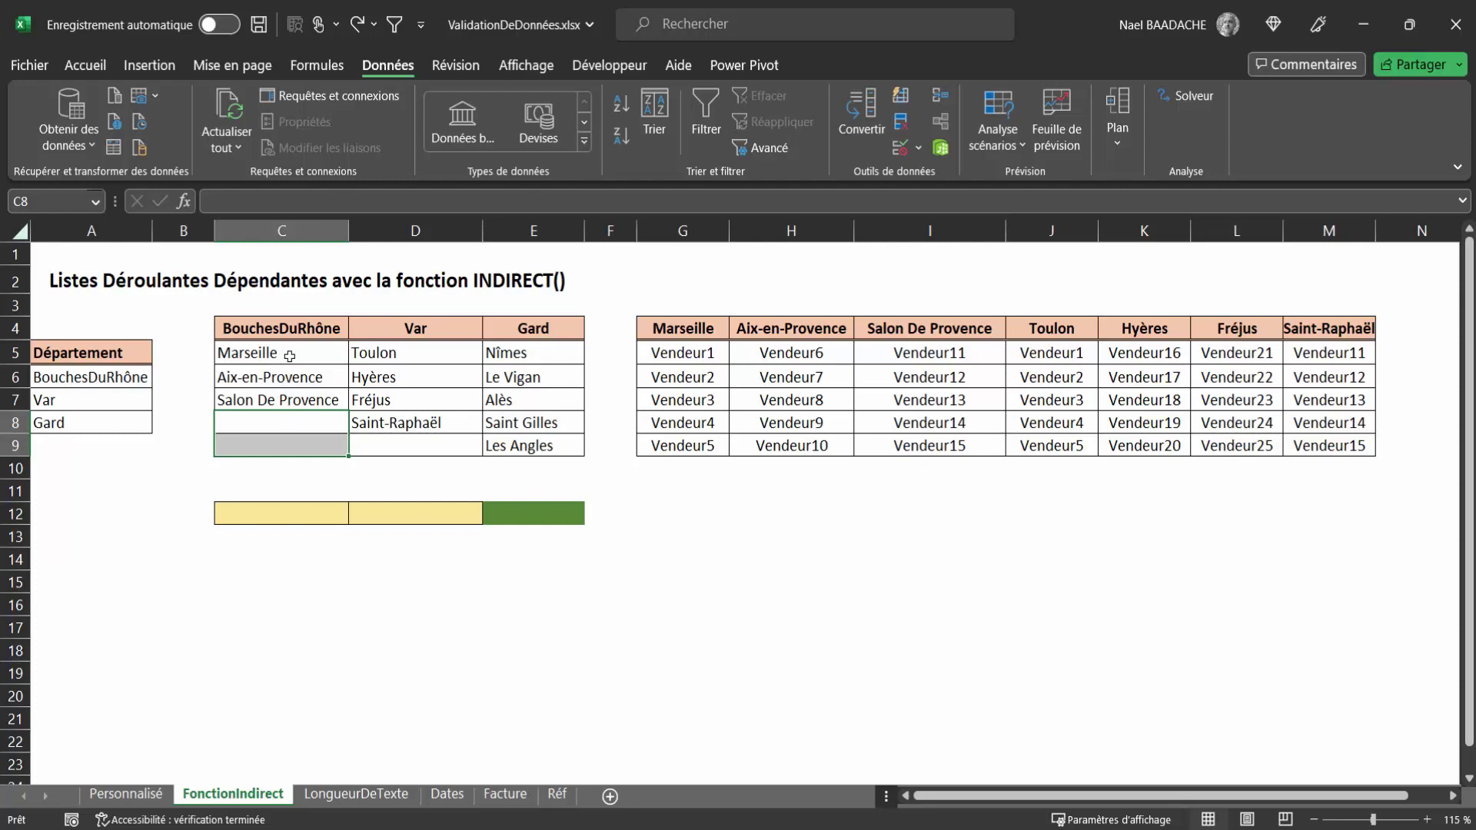
pyautogui.moveTo(293, 428); pyautogui.dragTo(293, 442)
pyautogui.click(321, 394)
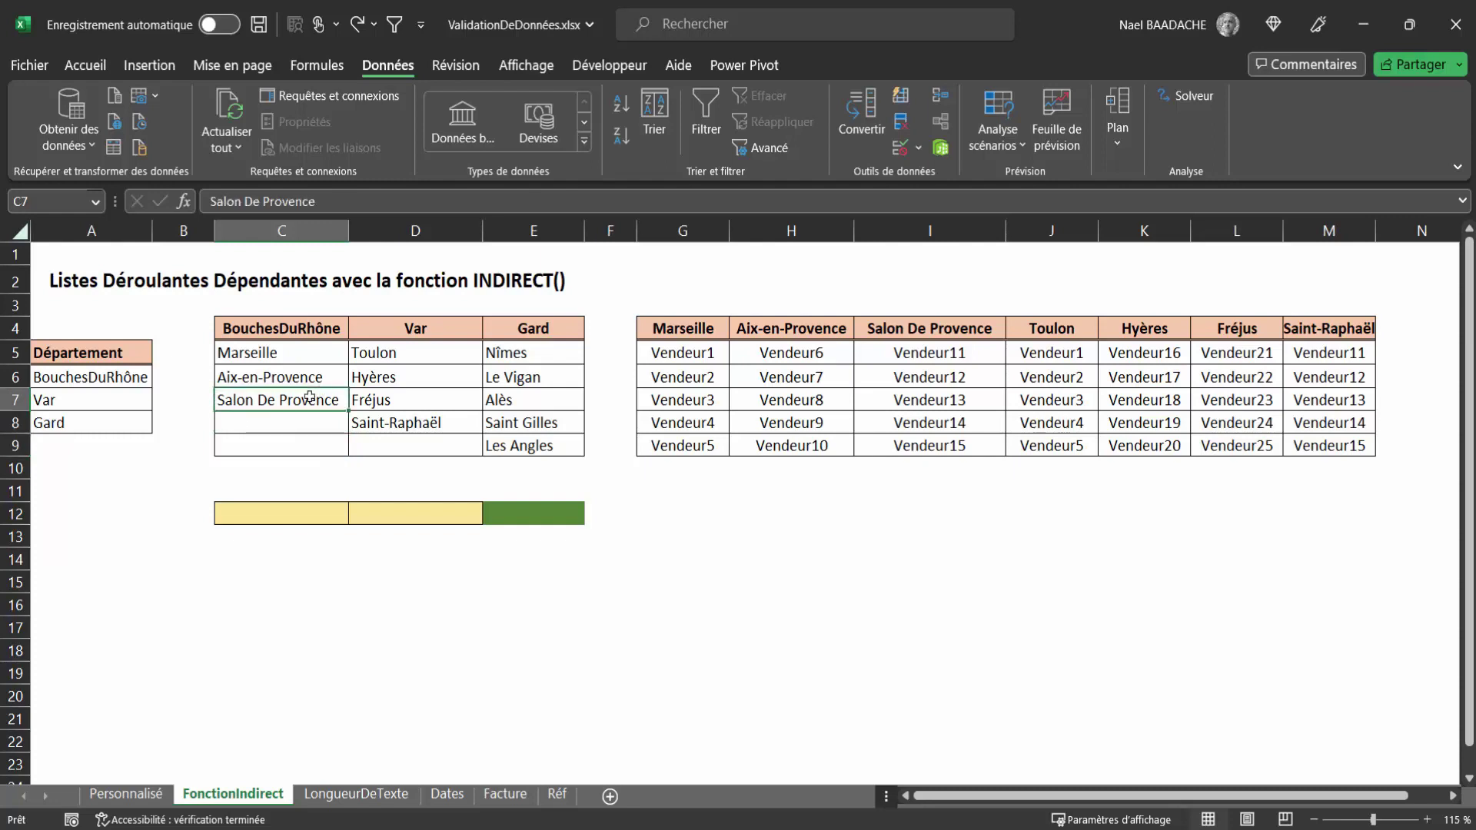
# - Select A5:A8, then hold Ctrl to add the city table C4:E9 and seller table G4:M9
pyautogui.moveTo(70, 348); pyautogui.dragTo(74, 422)
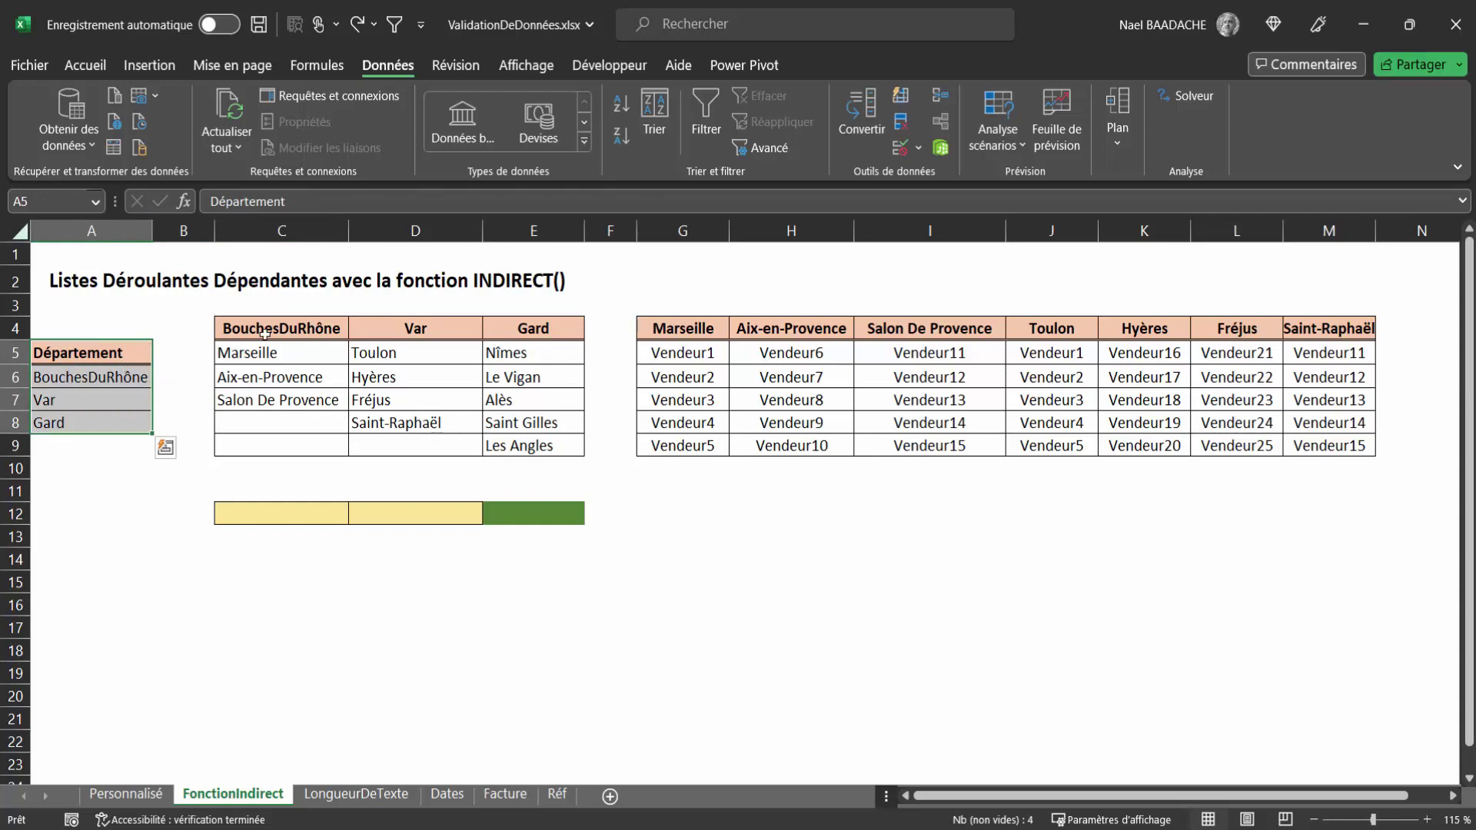
pyautogui.press('ctrl')
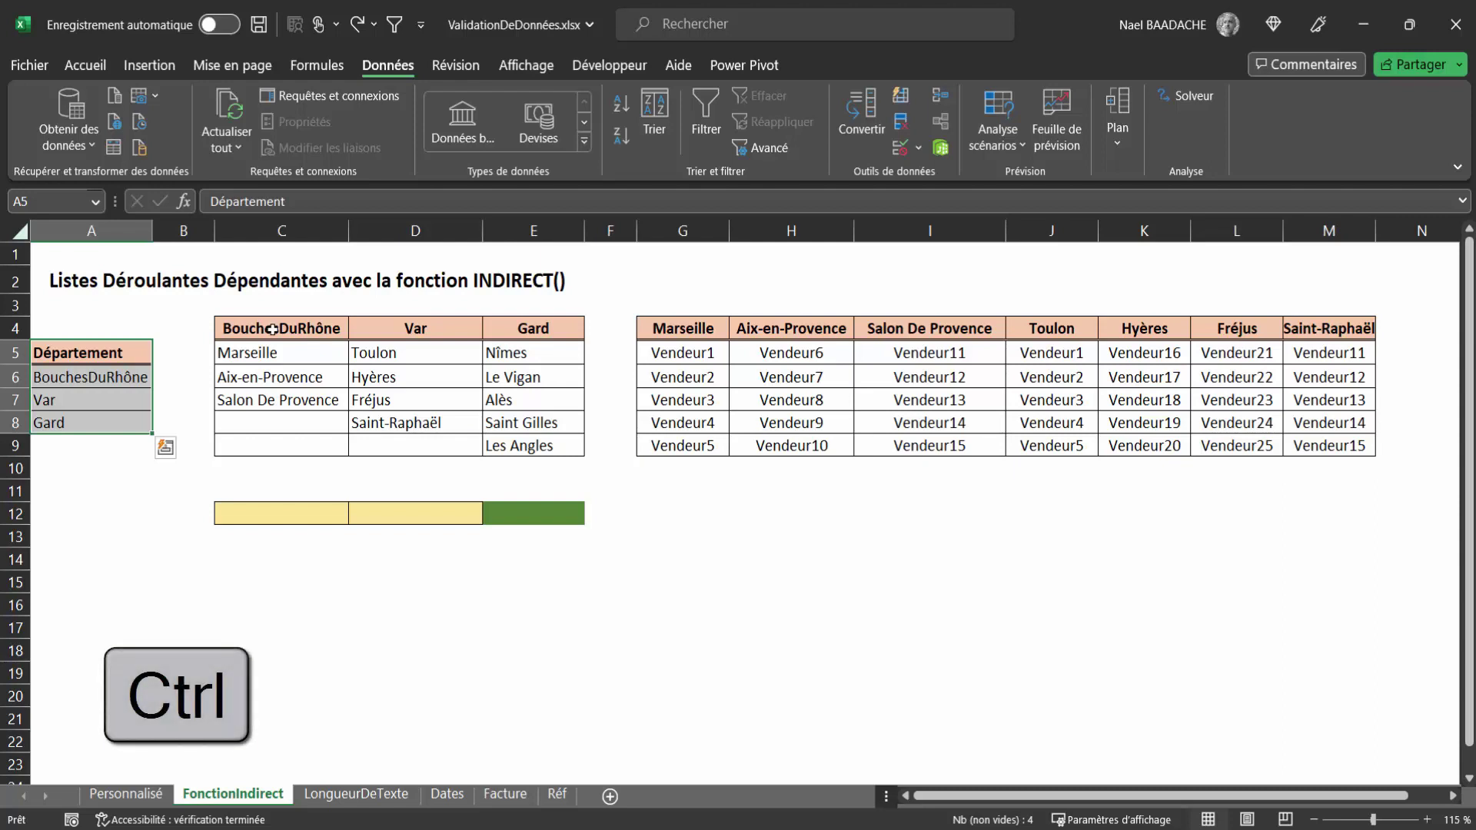
pyautogui.moveTo(272, 329); pyautogui.dragTo(546, 442)
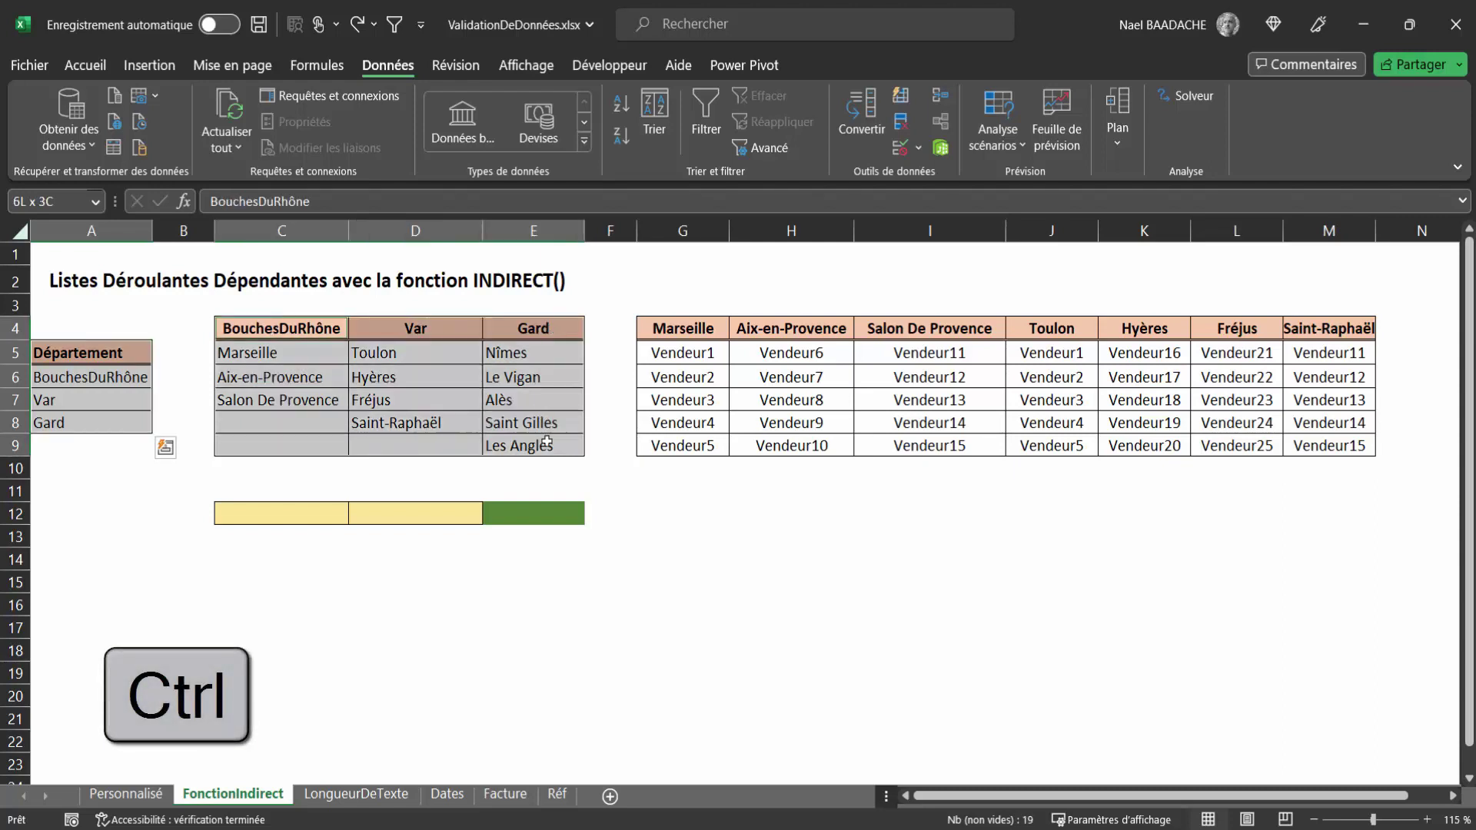
pyautogui.moveTo(663, 326); pyautogui.dragTo(1338, 445)
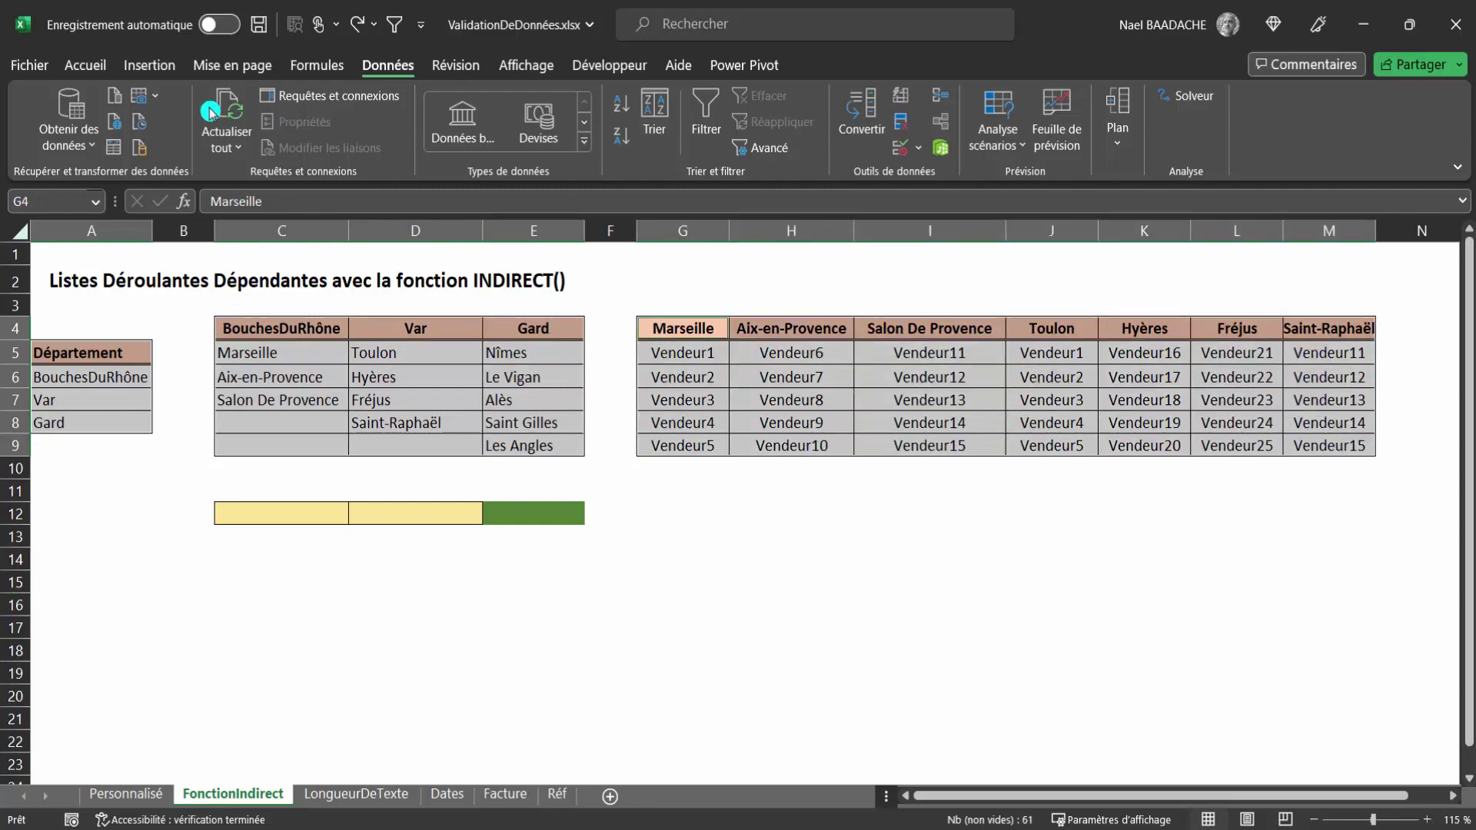
pyautogui.click(86, 68)
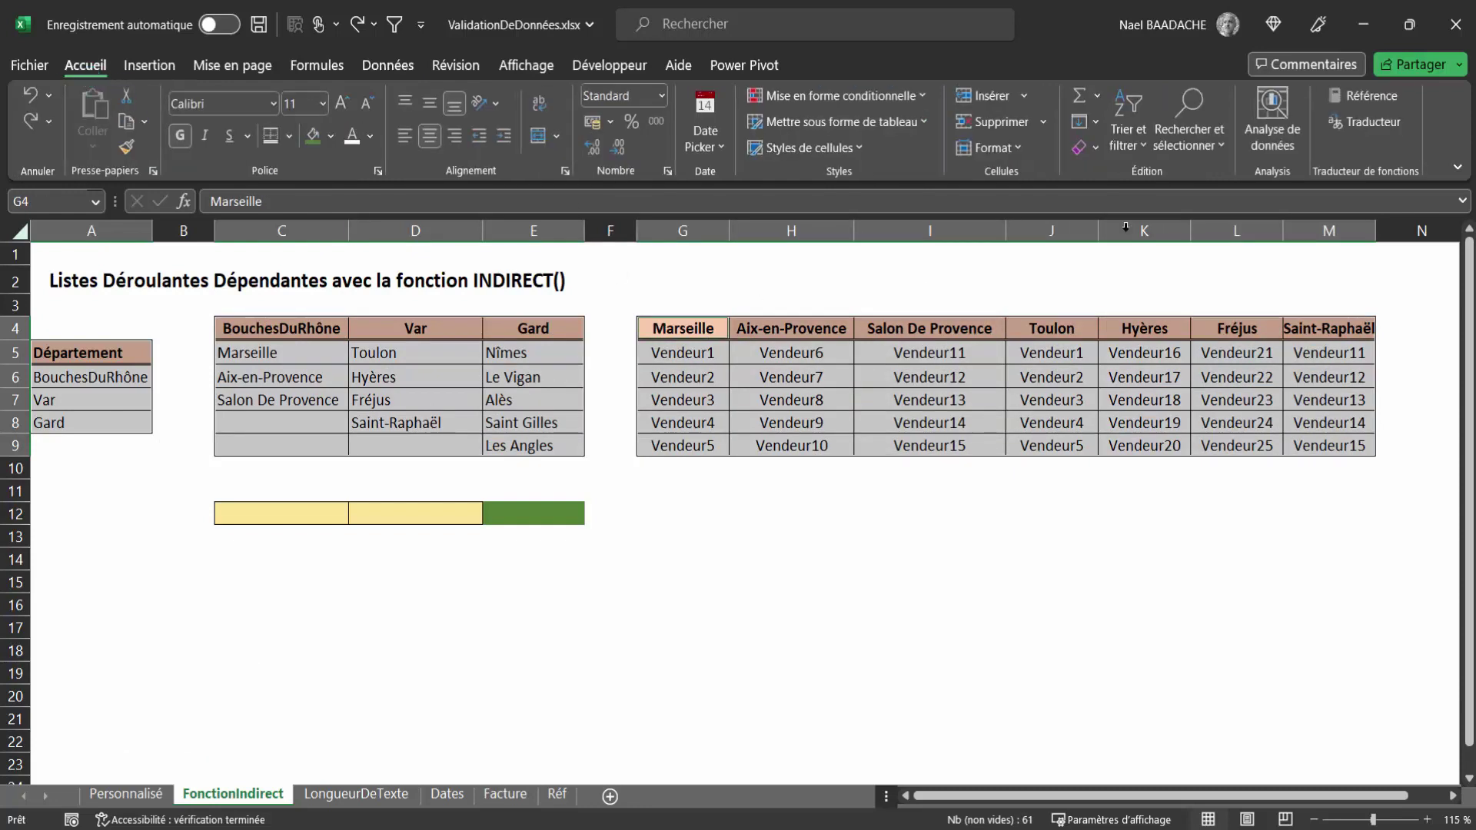
# - Keep only the constant cells selected and create names from each list's top row
pyautogui.click(1228, 150)
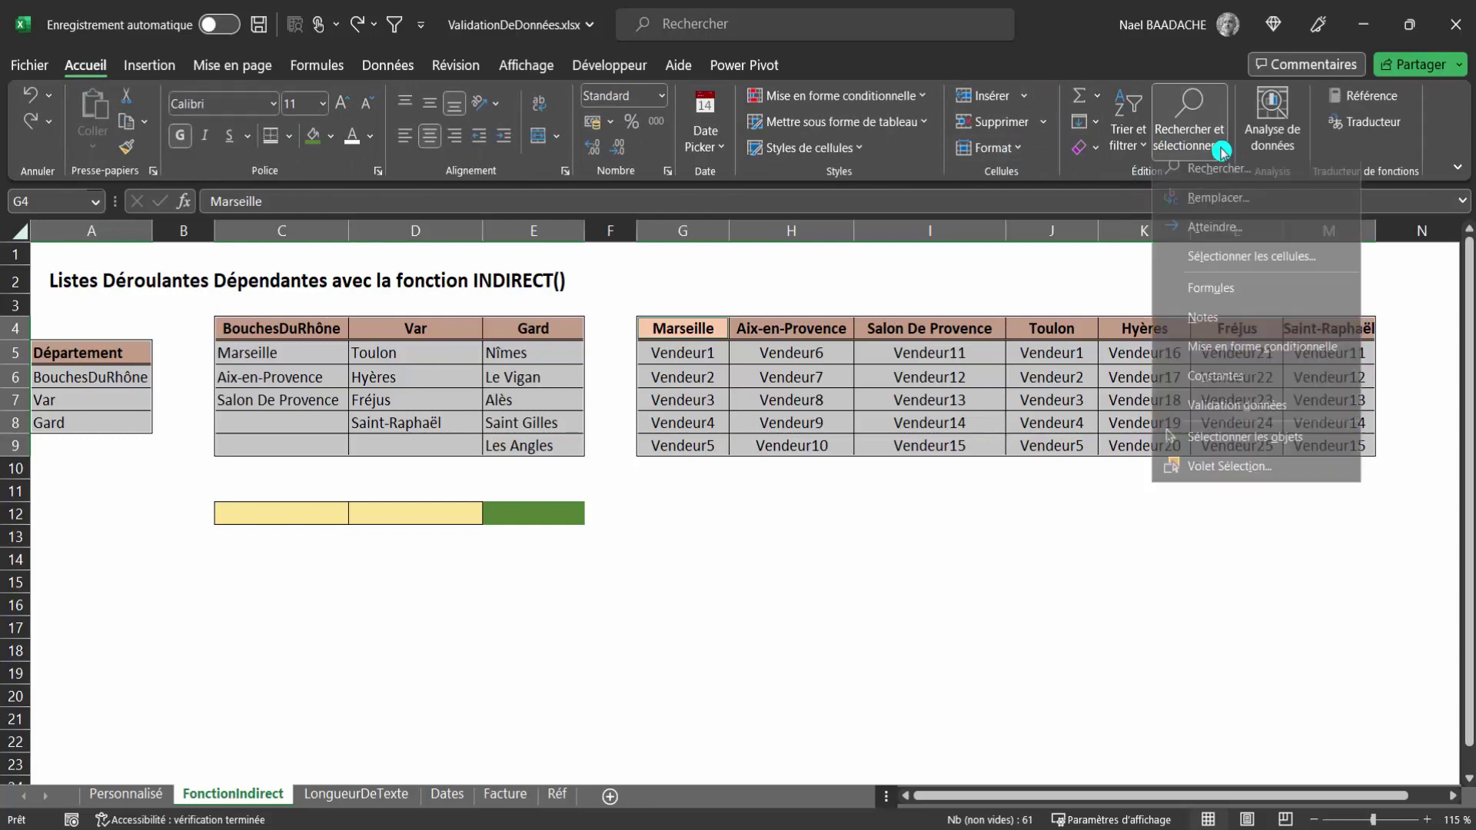
pyautogui.click(1230, 385)
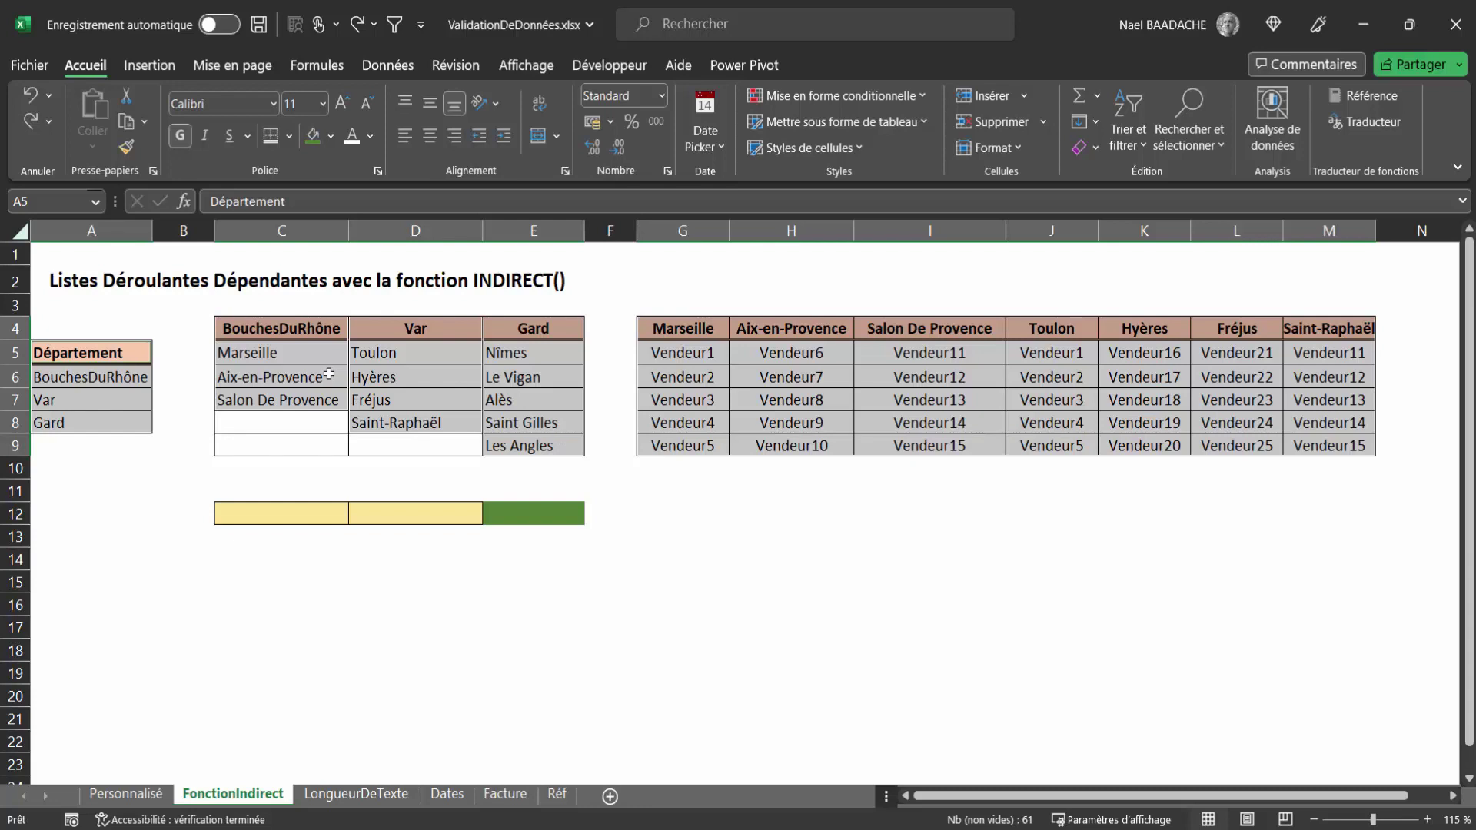
pyautogui.click(331, 71)
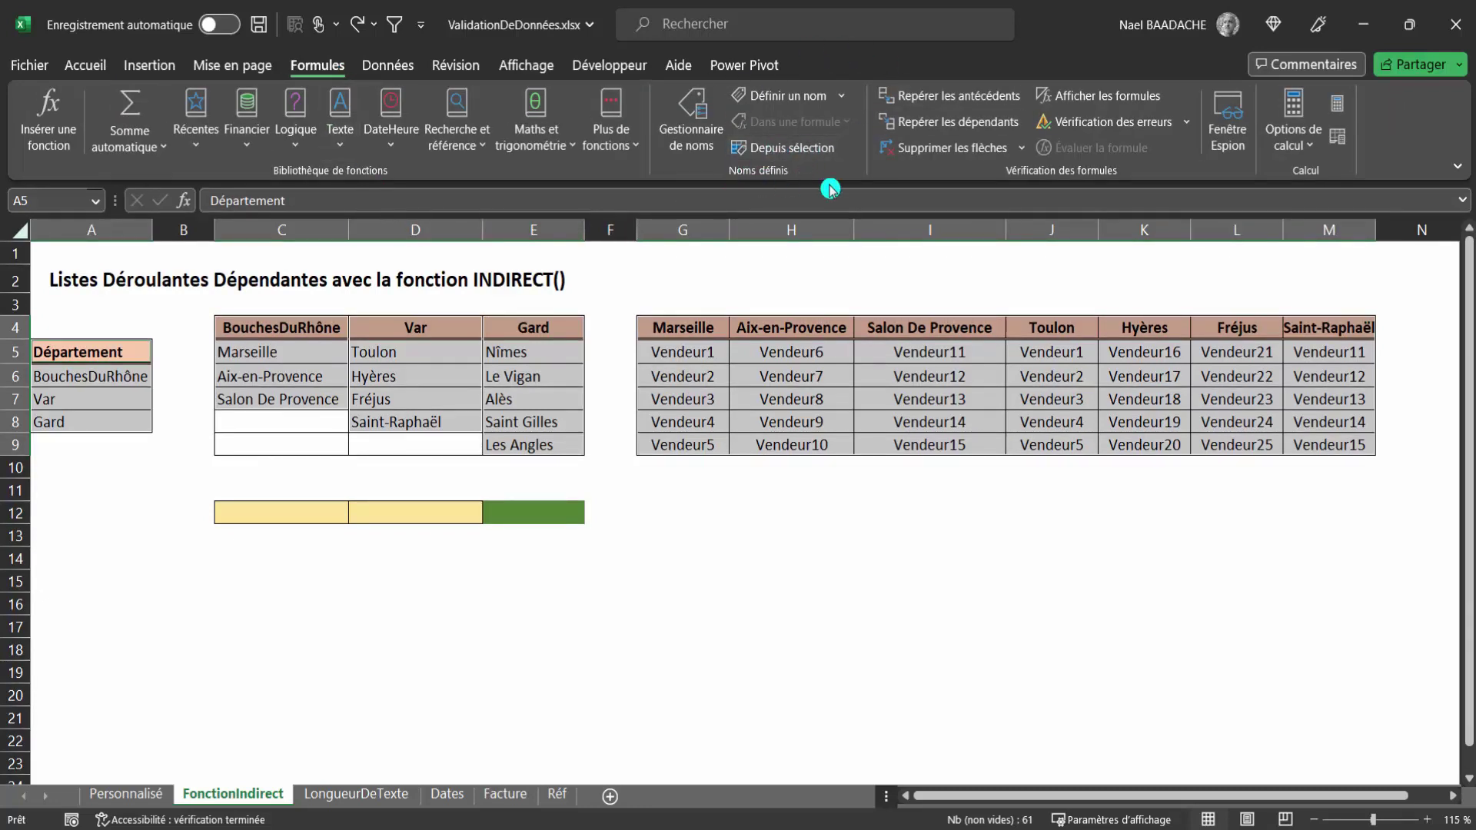
pyautogui.click(785, 149)
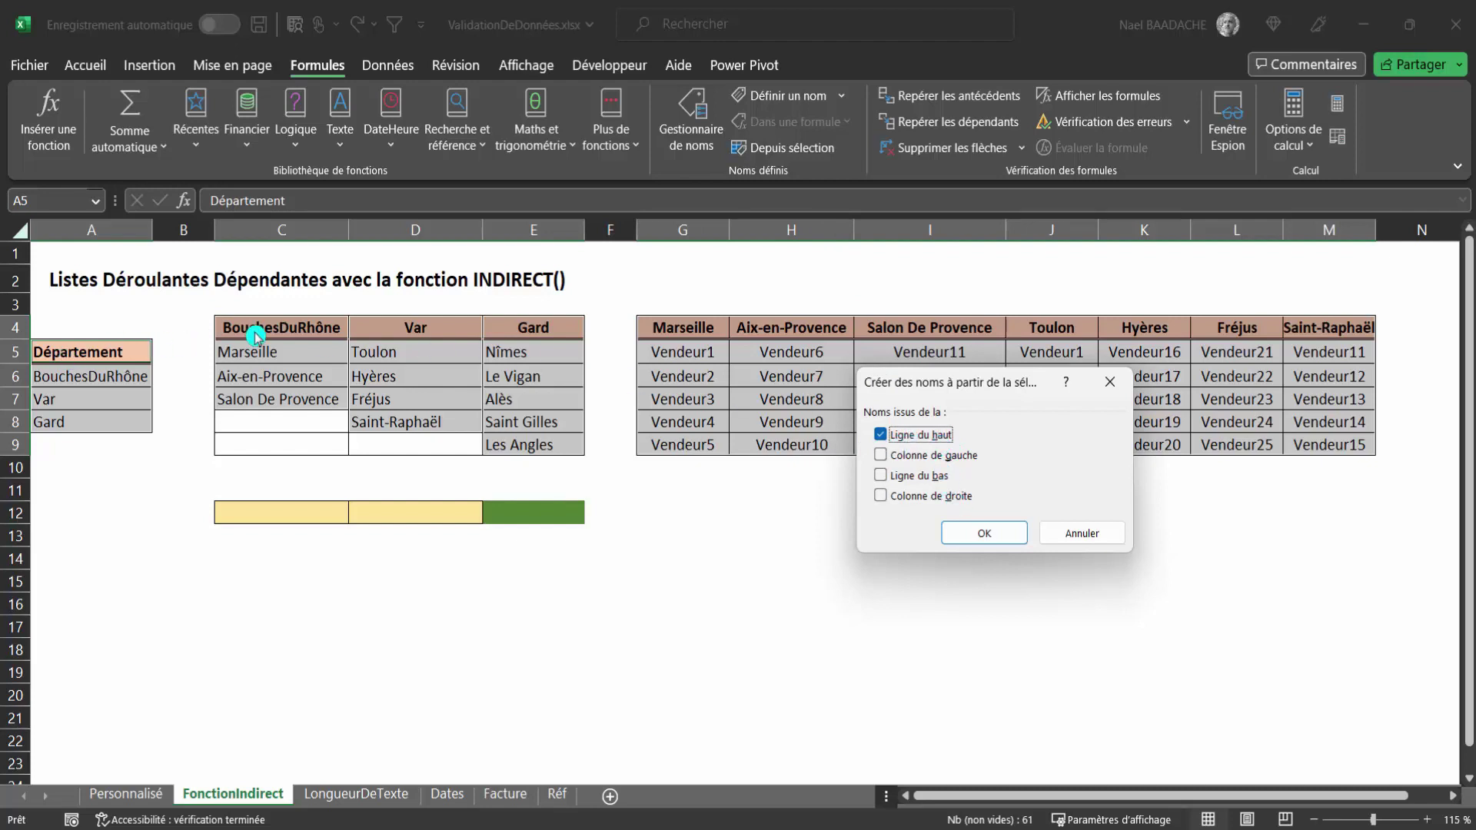
pyautogui.click(978, 536)
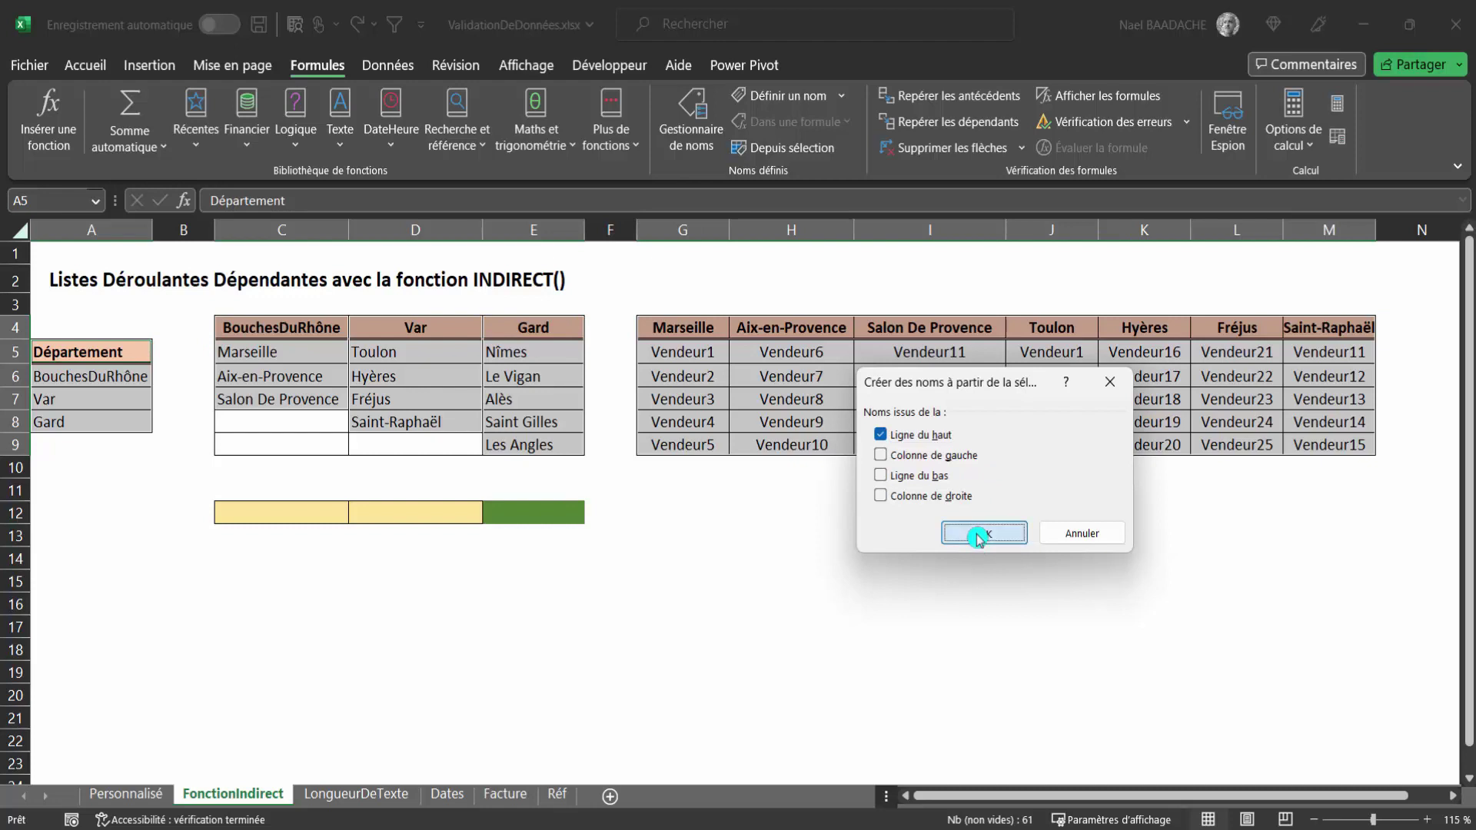
# - Check the new names such as Département, Var and Marseille in the Name Manager
pyautogui.click(709, 563)
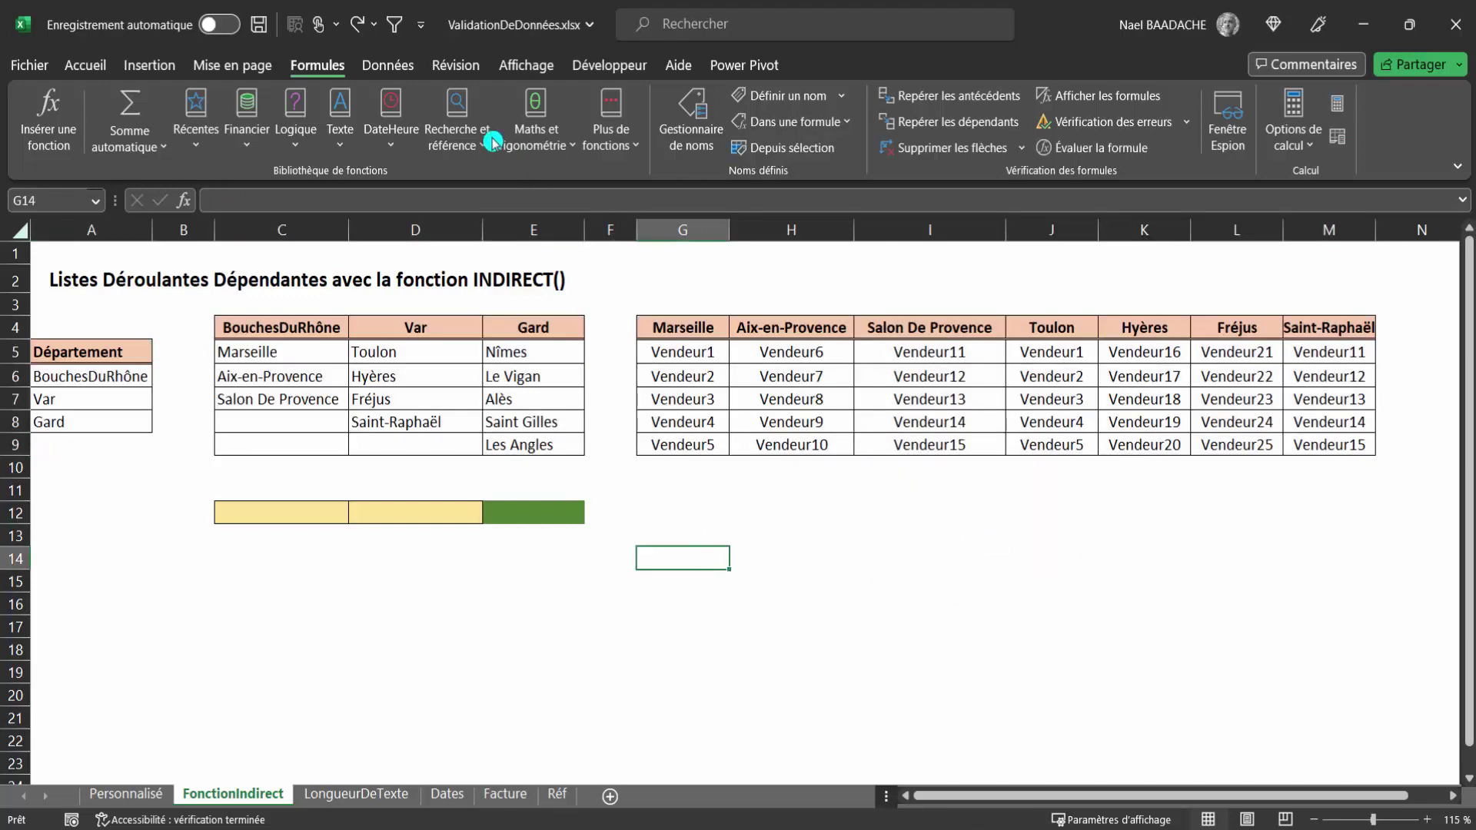
pyautogui.click(711, 119)
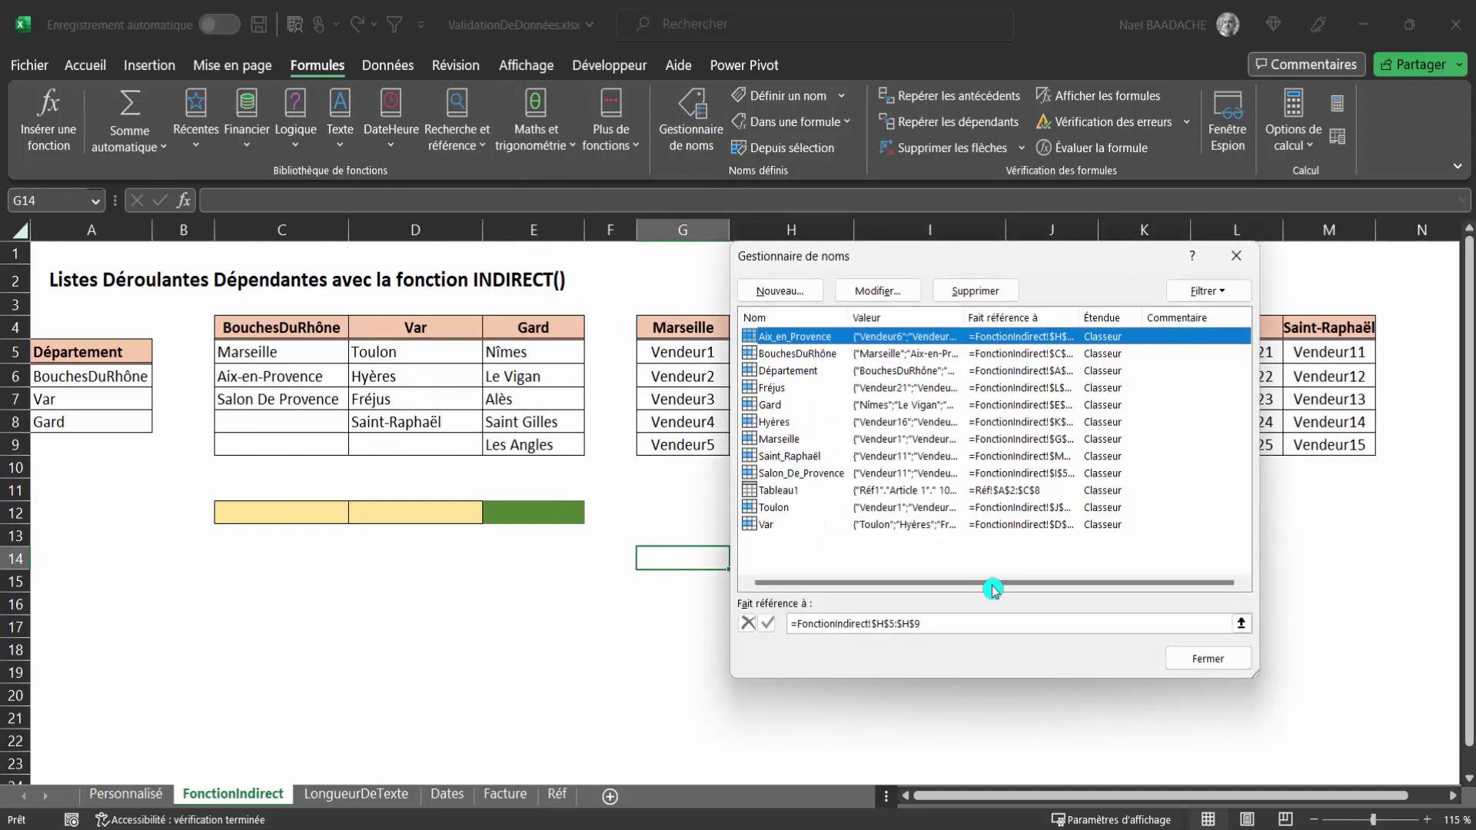
pyautogui.click(1209, 659)
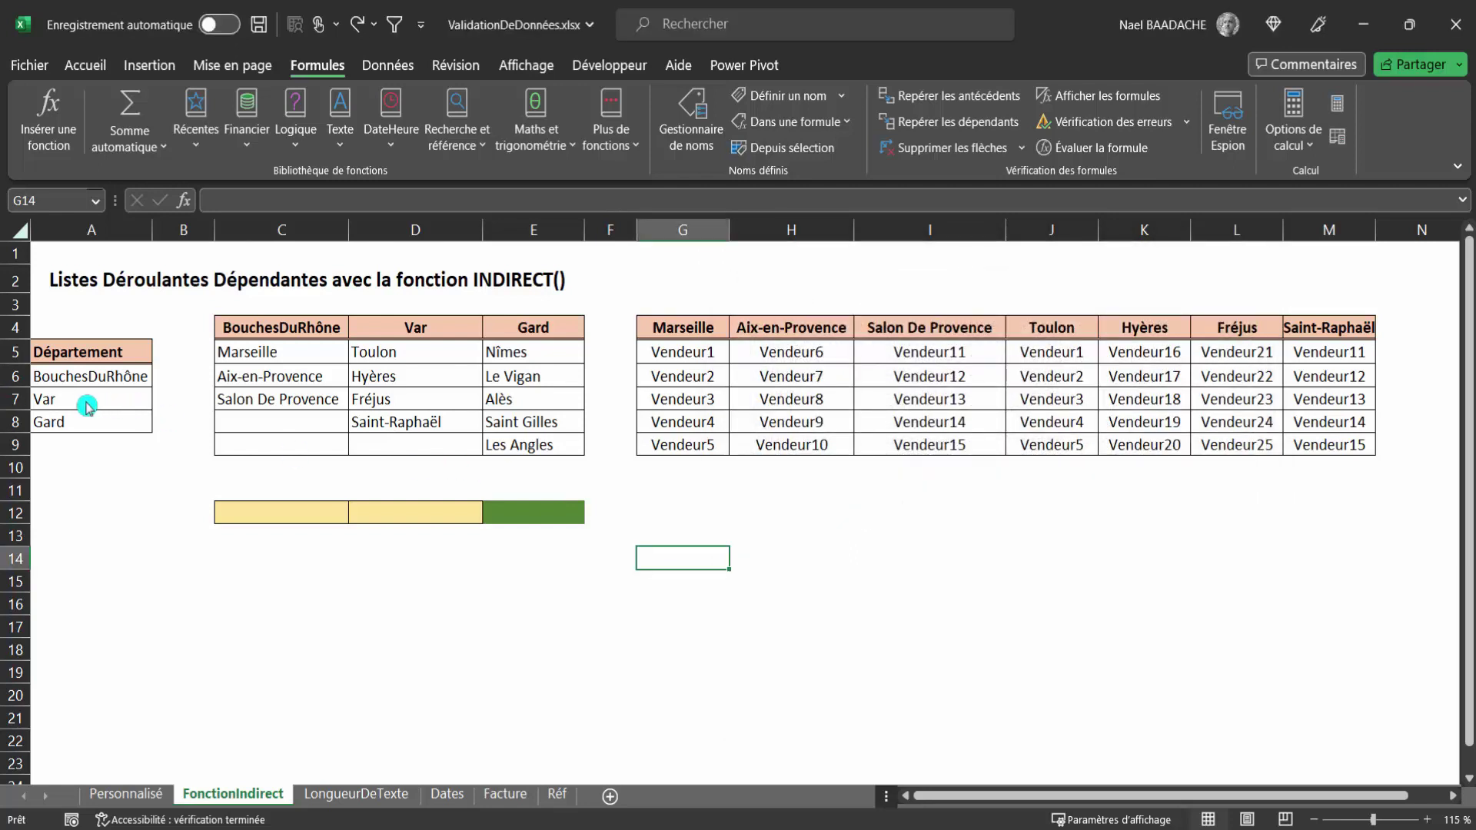
# - Give C12 a Liste validation whose source is the Département named range, pasted with F3
pyautogui.moveTo(87, 352); pyautogui.dragTo(92, 412)
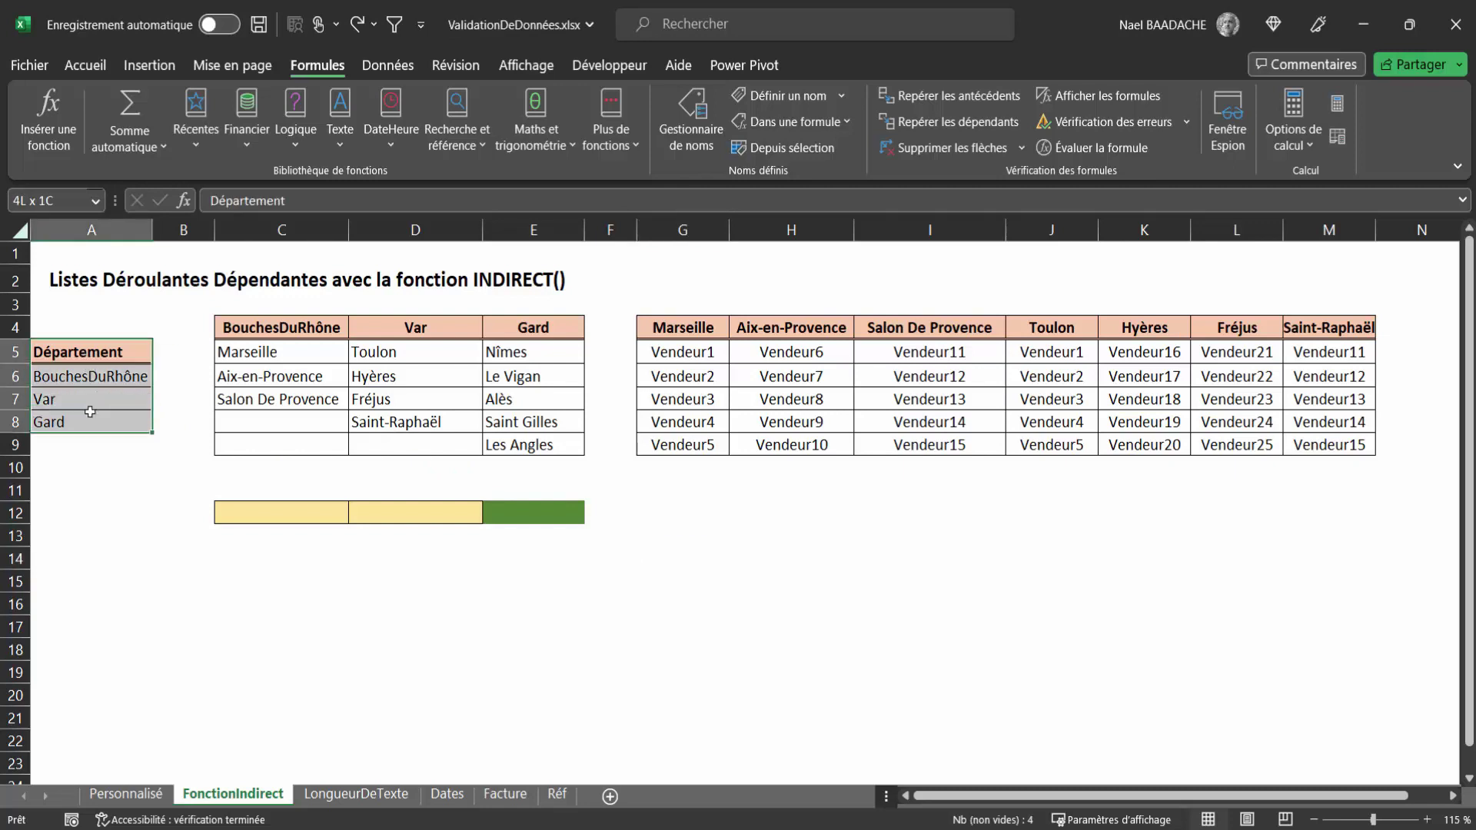
pyautogui.click(275, 515)
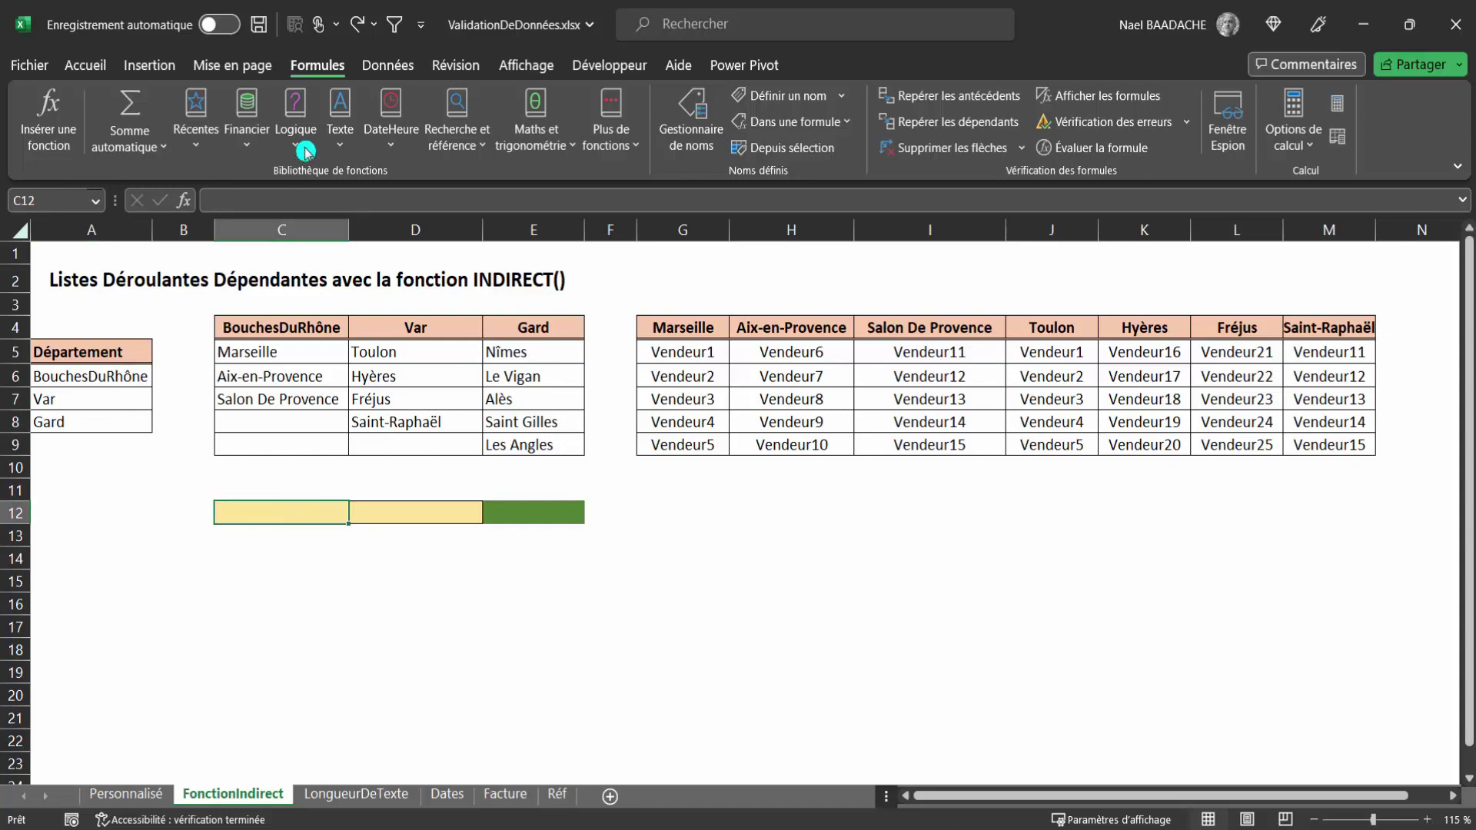
pyautogui.click(387, 65)
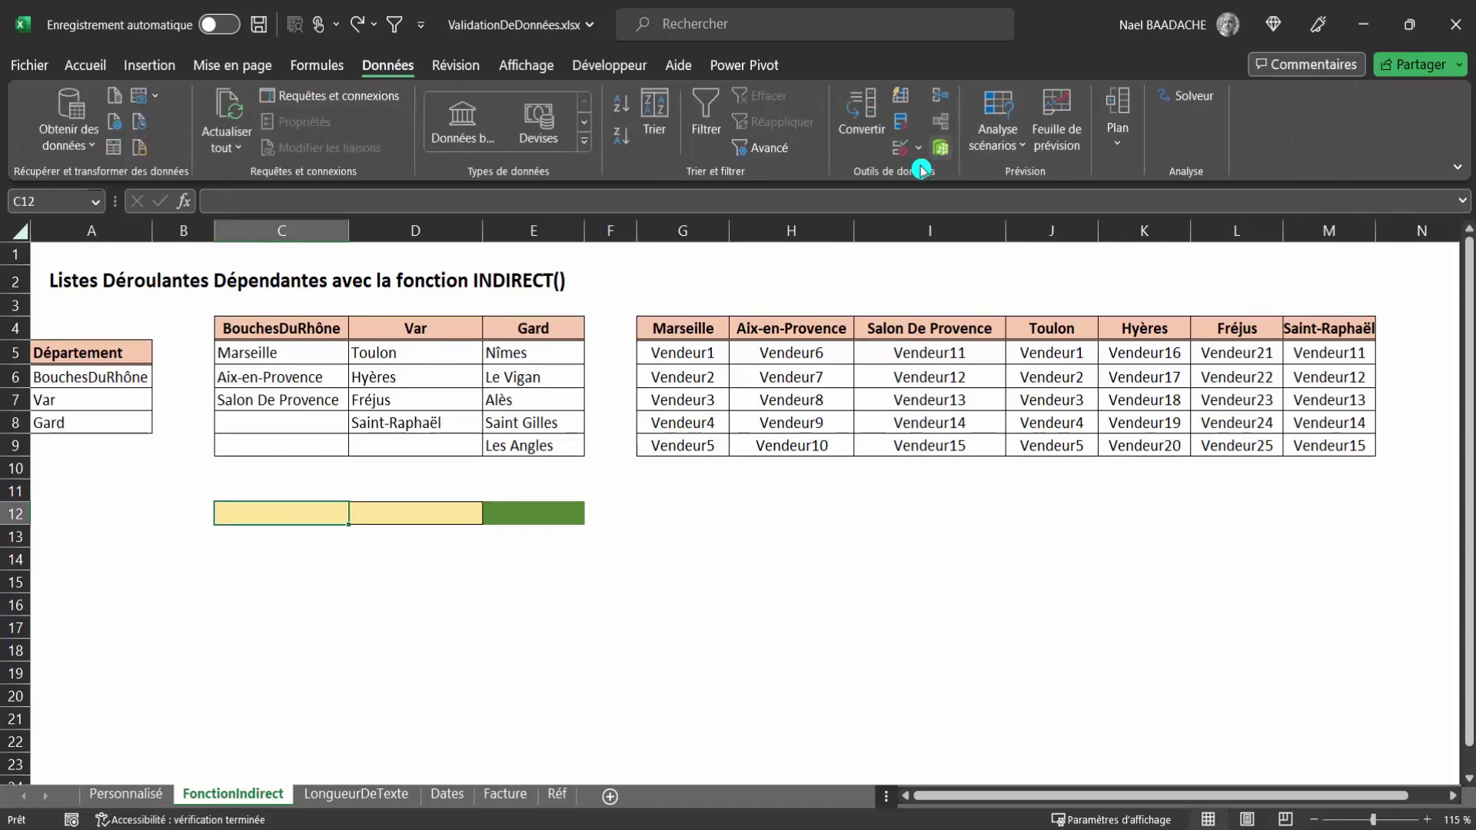
pyautogui.click(919, 148)
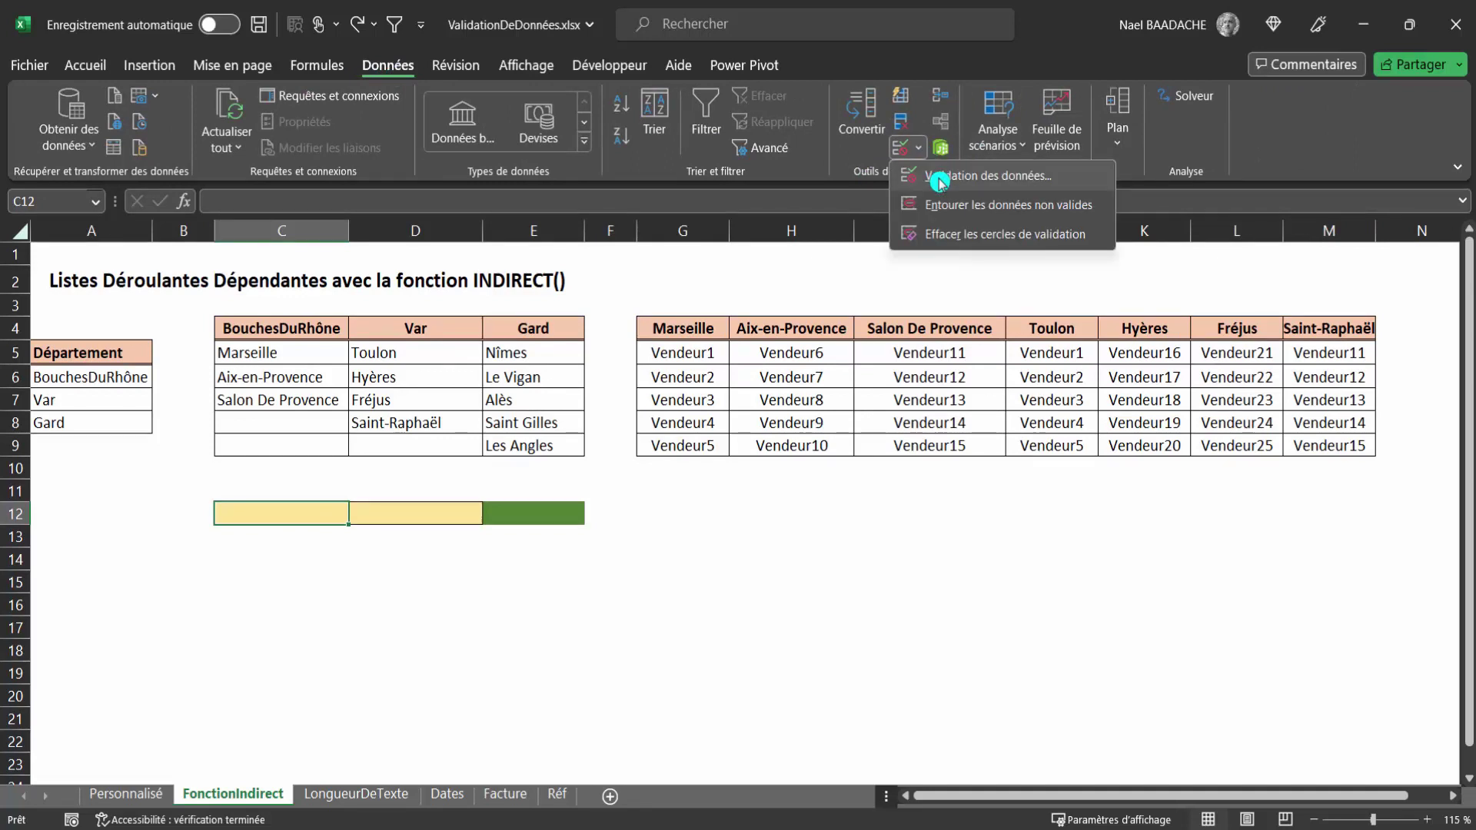
pyautogui.click(934, 175)
pyautogui.click(850, 412)
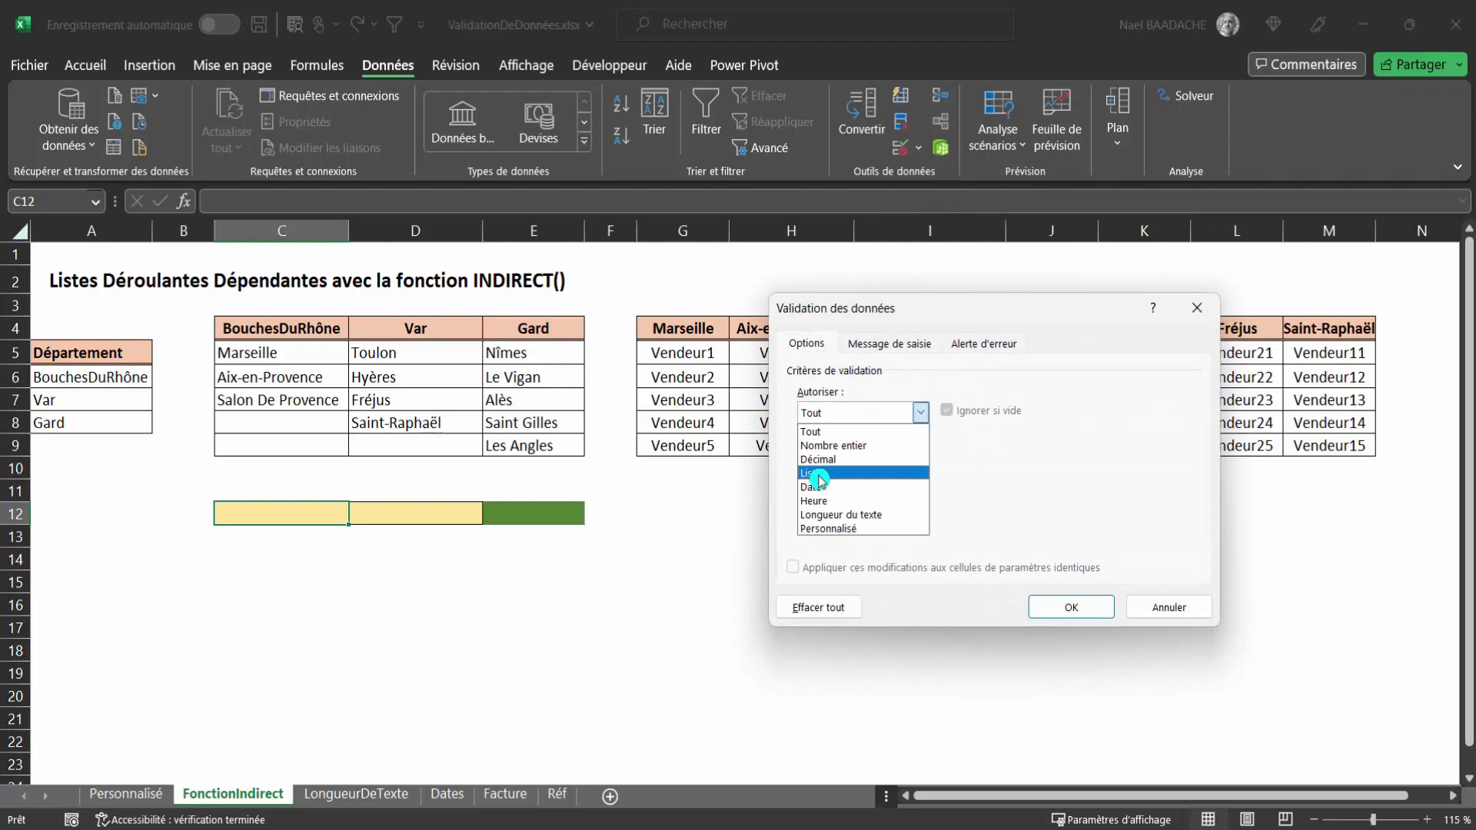
pyautogui.click(818, 480)
pyautogui.click(823, 498)
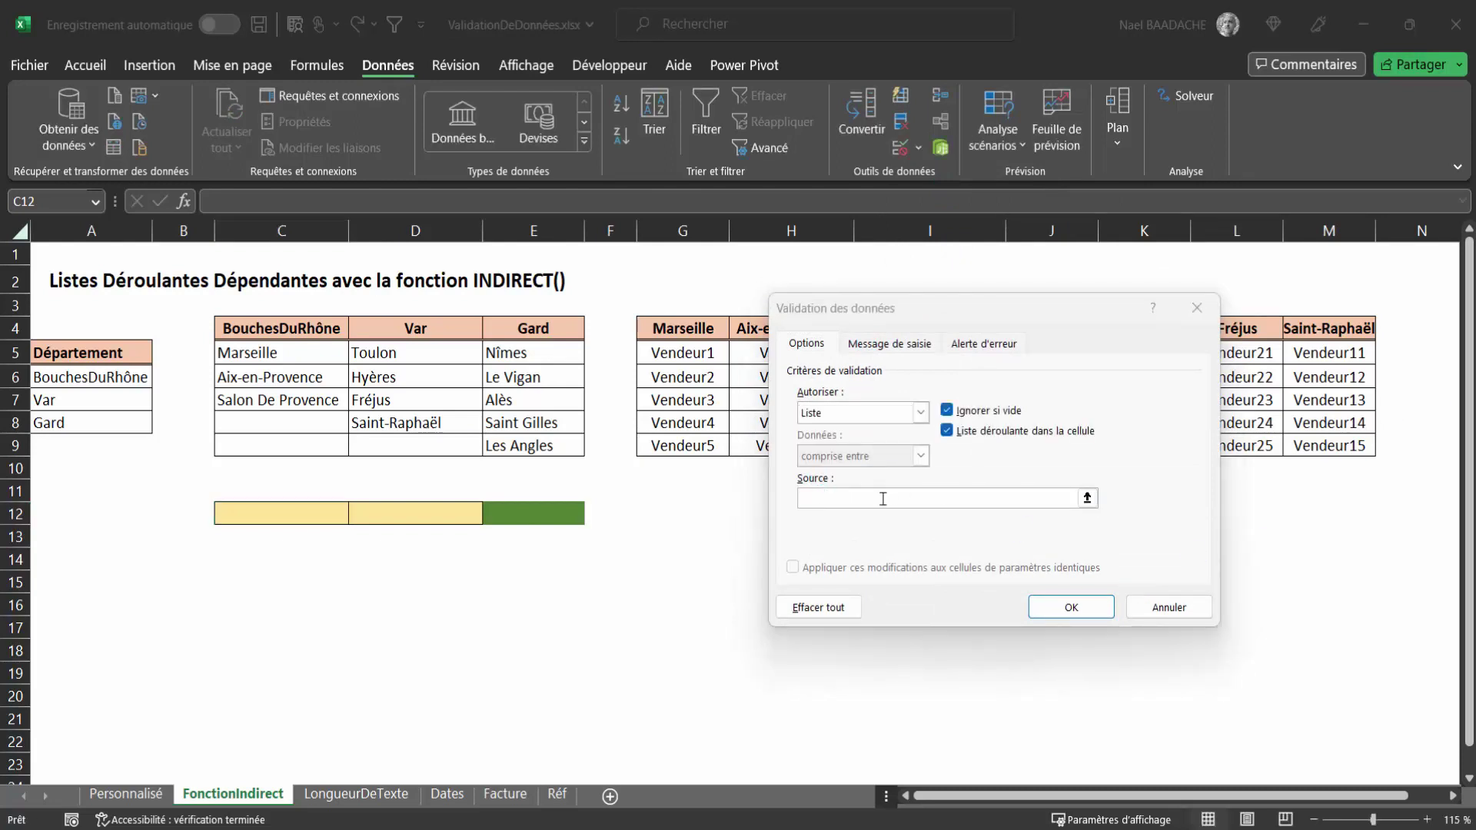
pyautogui.click(860, 503)
pyautogui.press('F3')
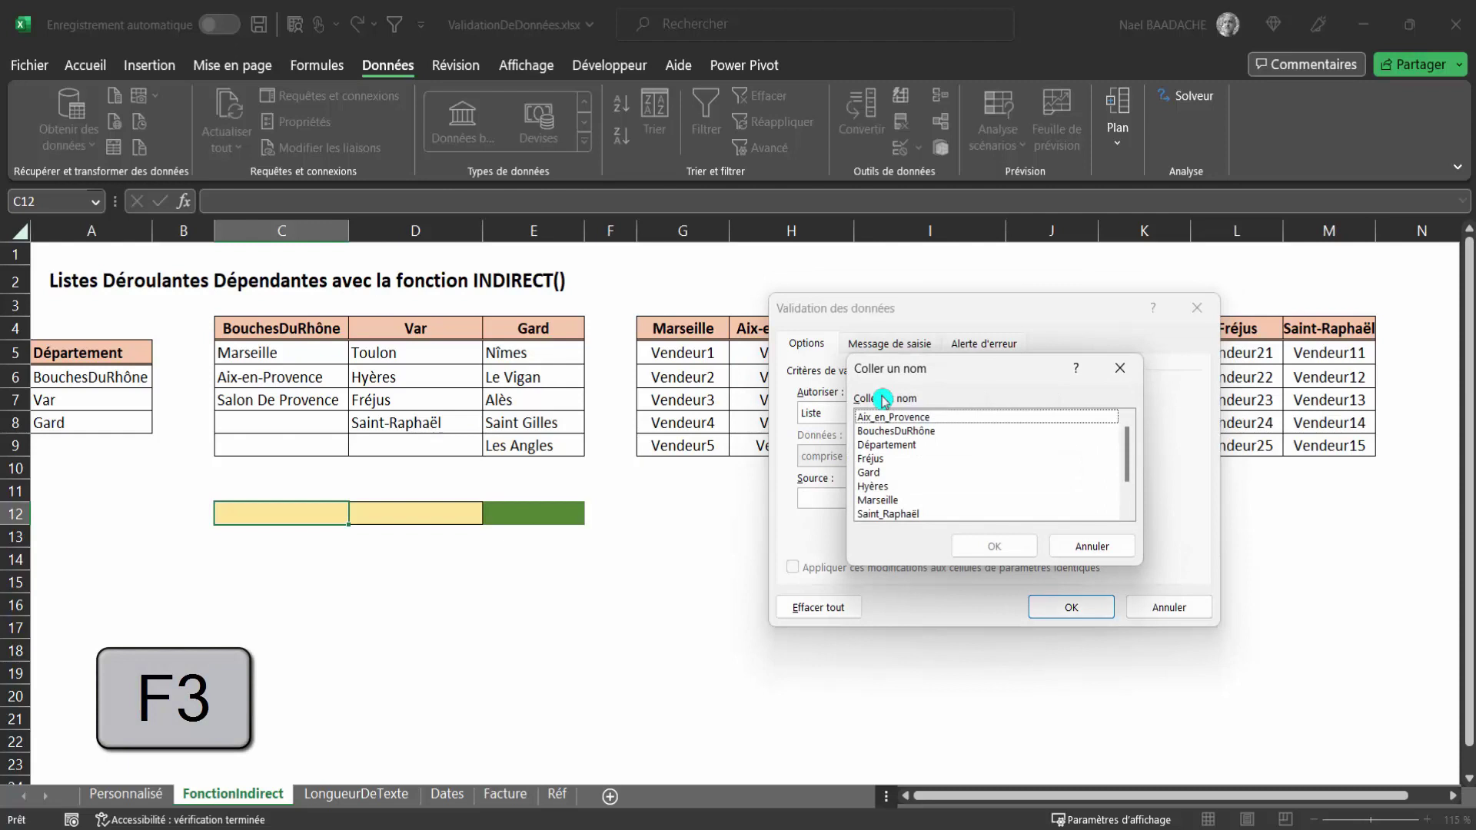
pyautogui.click(894, 447)
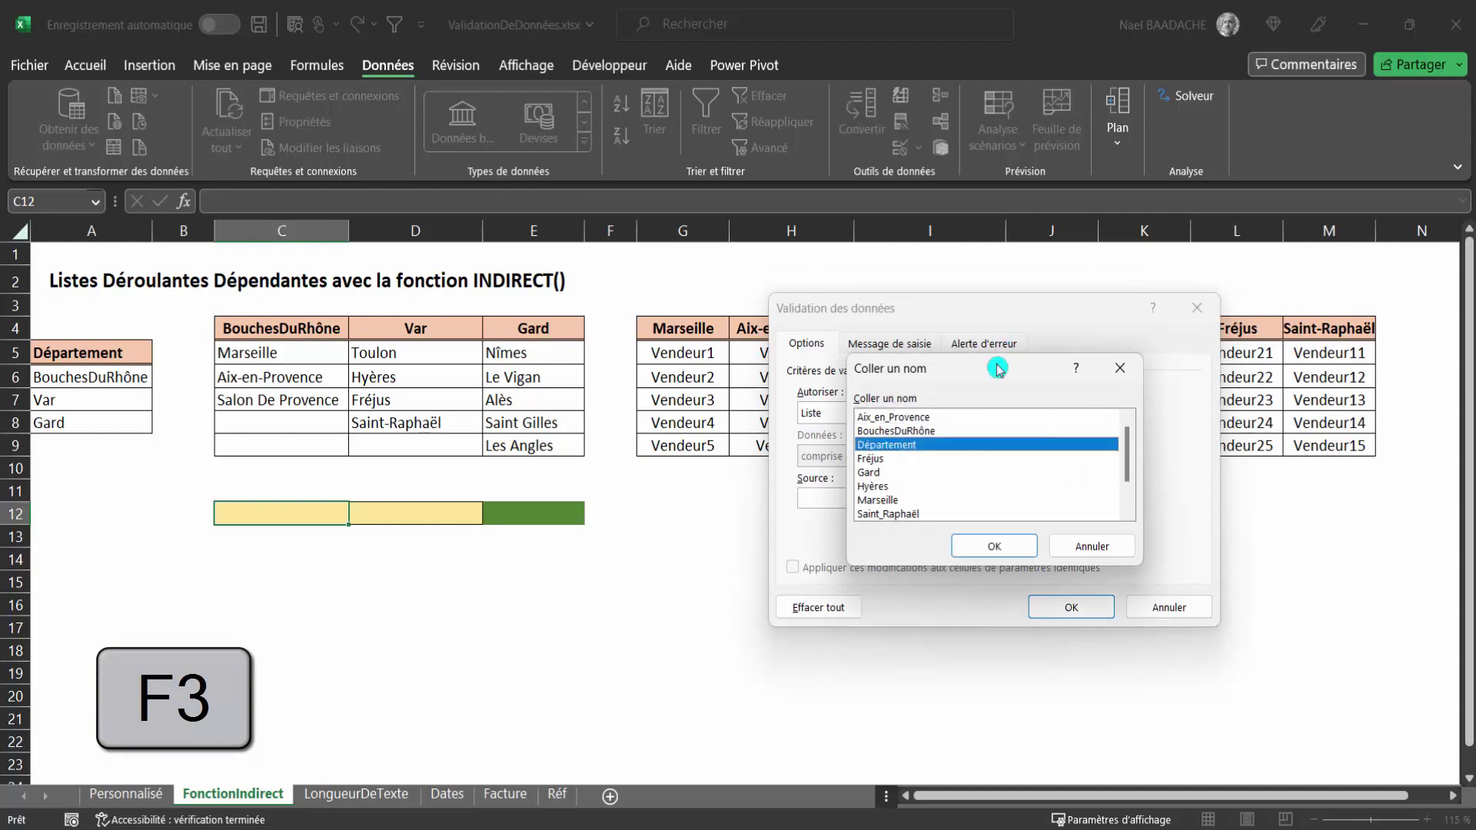
pyautogui.moveTo(999, 368); pyautogui.dragTo(1058, 260)
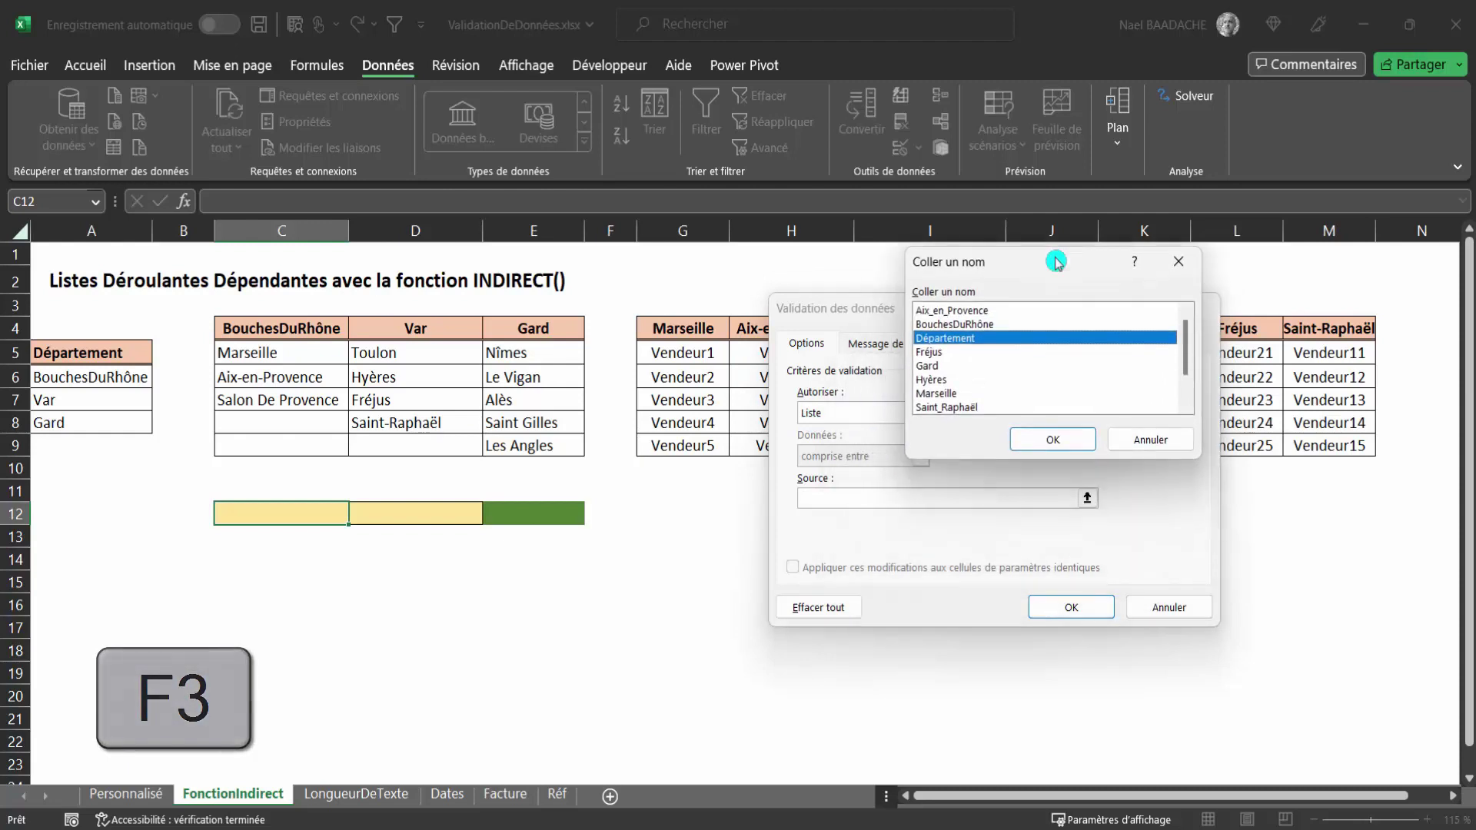
pyautogui.click(1055, 440)
pyautogui.click(1070, 607)
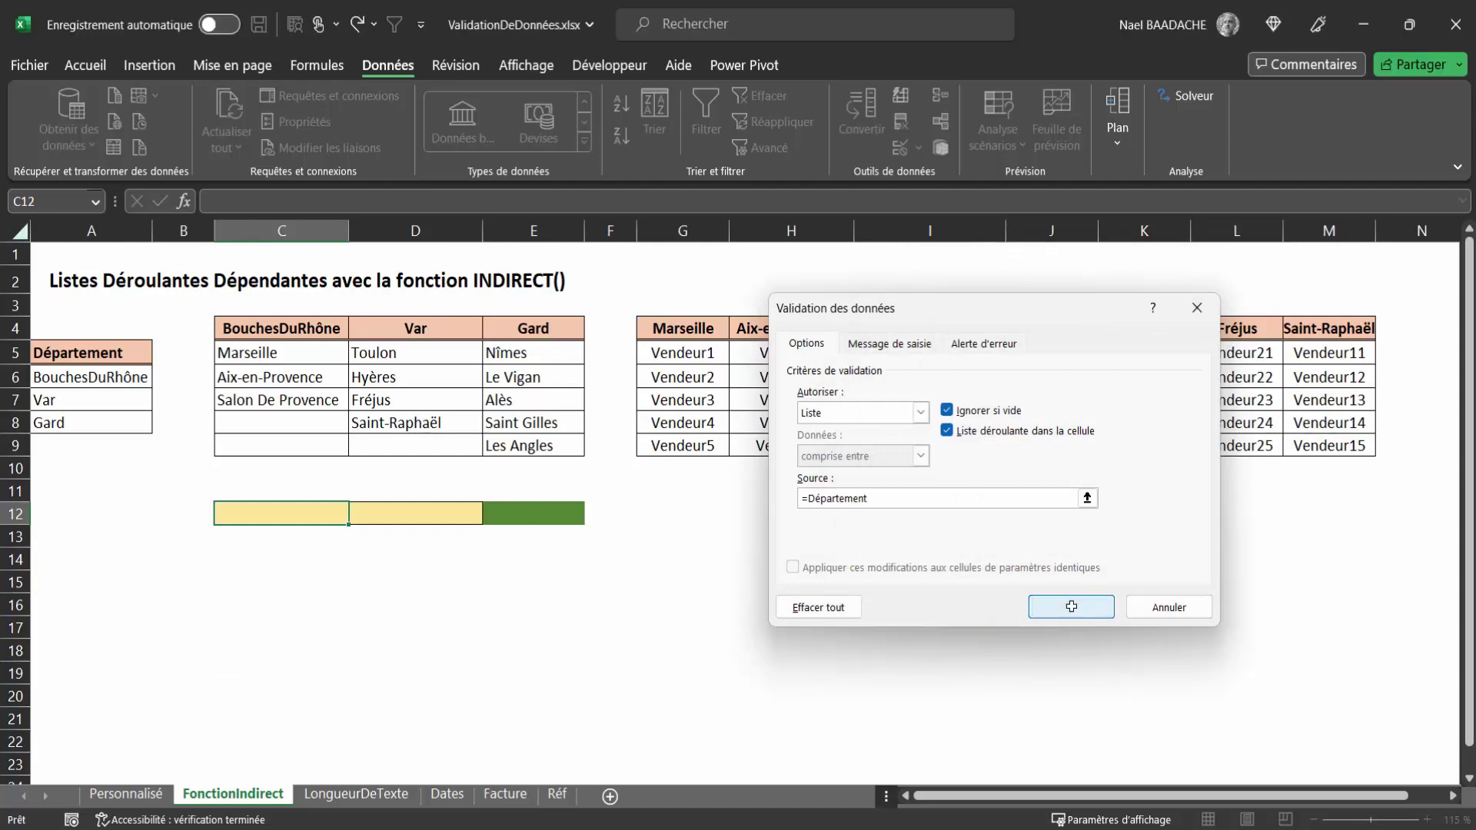
# - Test C12's new dropdown and choose BouchesDuRhône from it
pyautogui.click(357, 515)
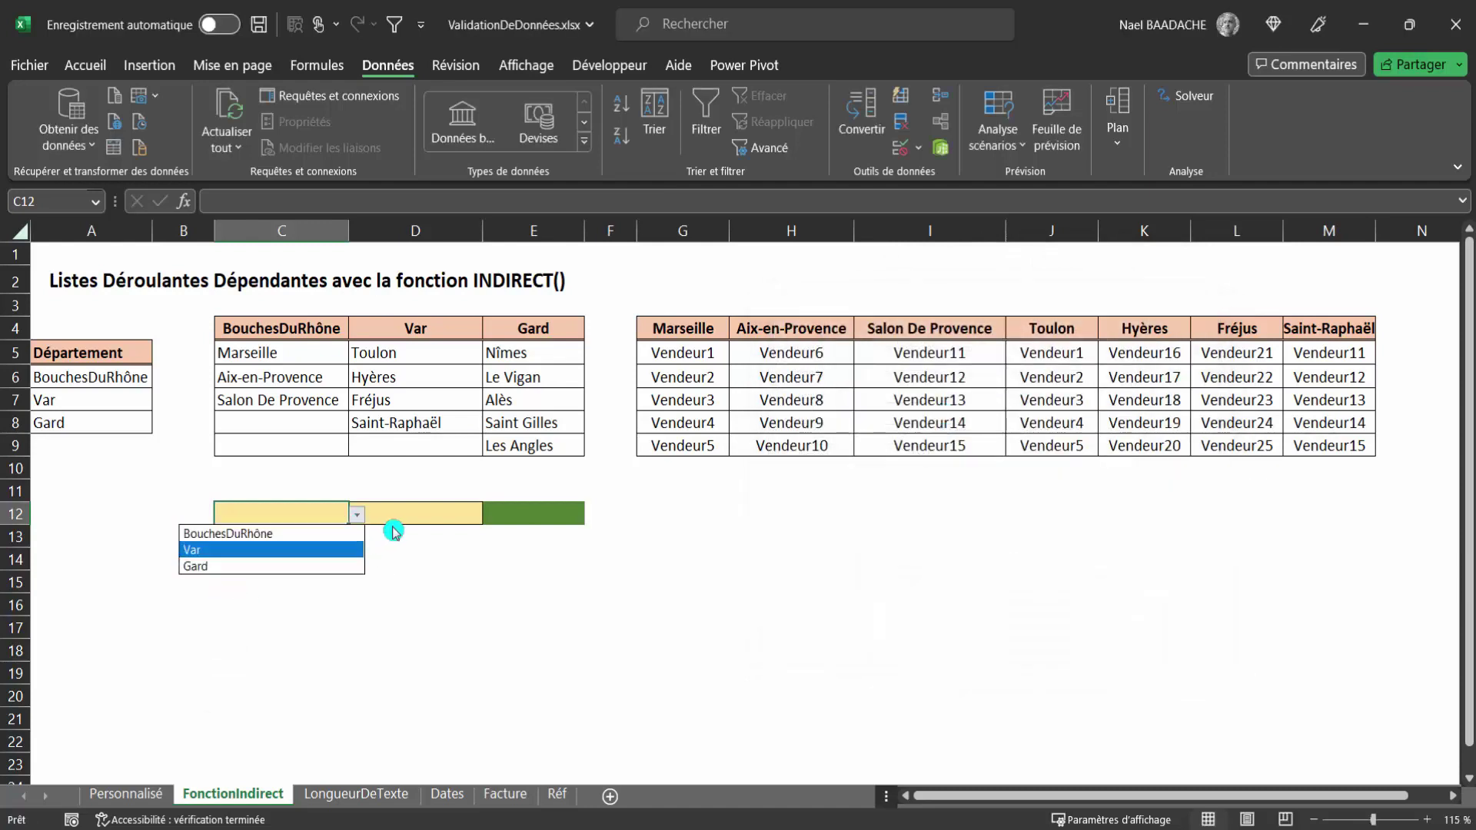
pyautogui.press('Escape')
pyautogui.click(420, 513)
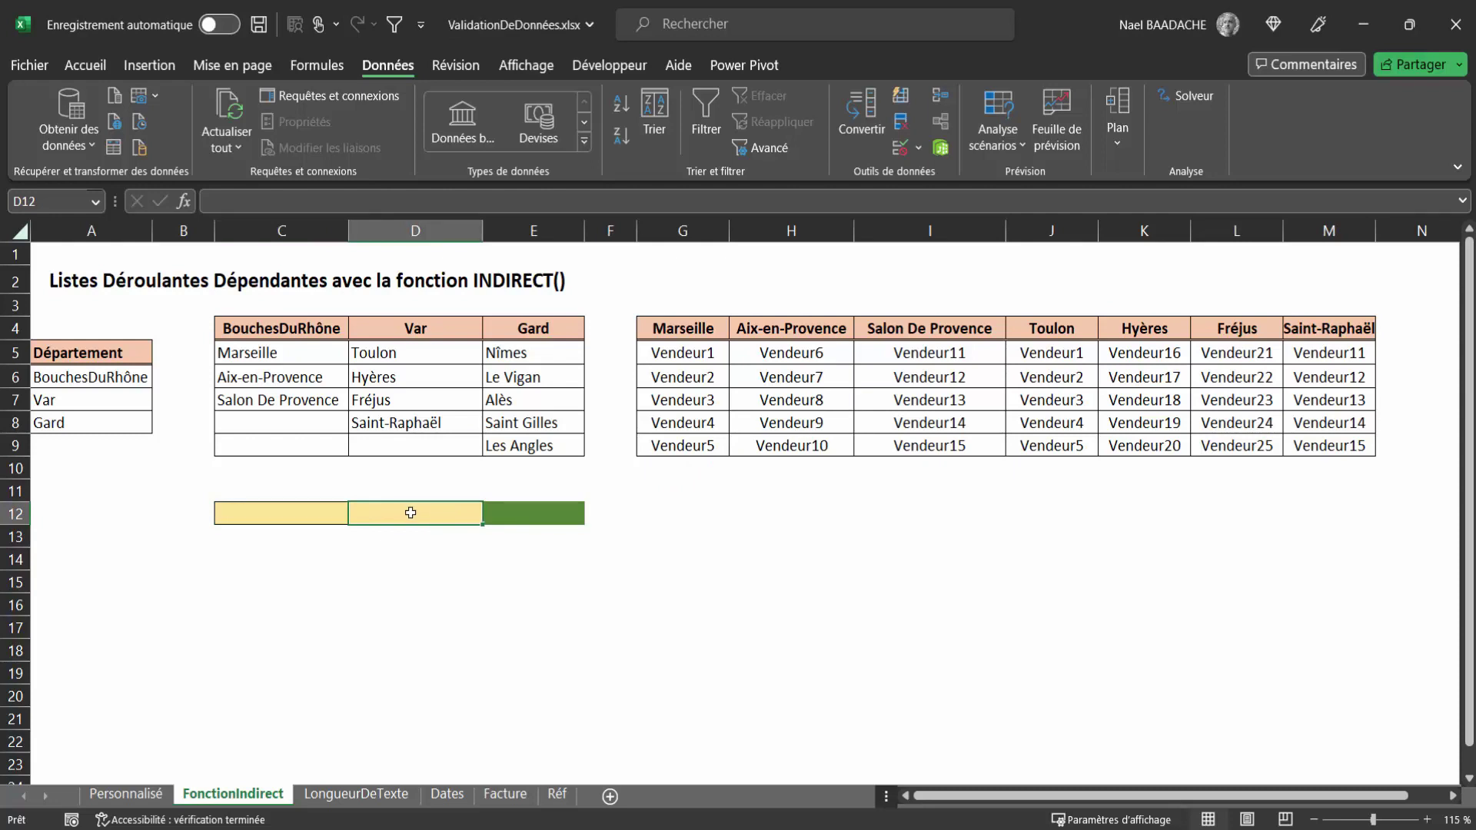
pyautogui.click(281, 515)
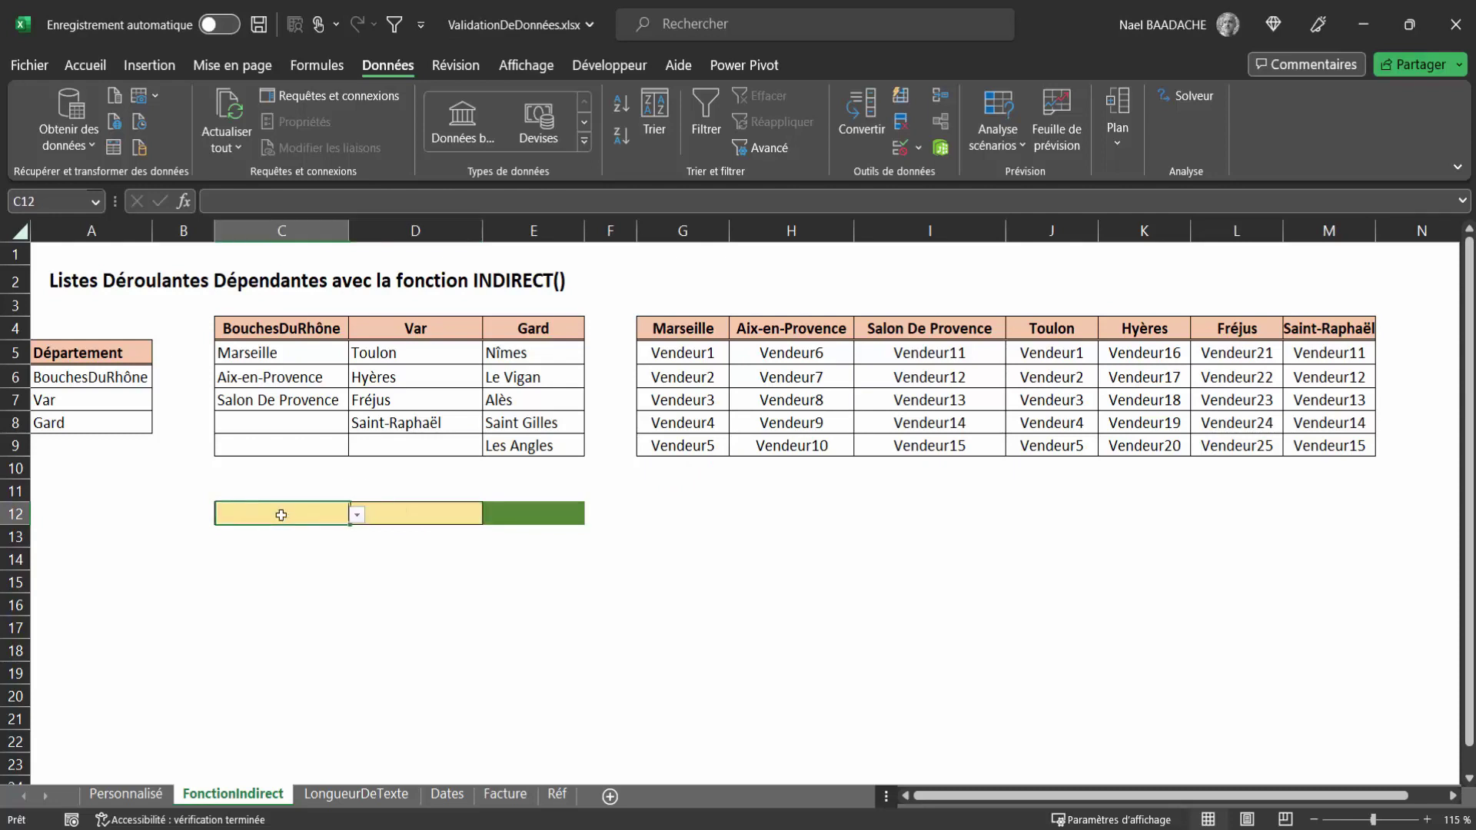
pyautogui.click(356, 514)
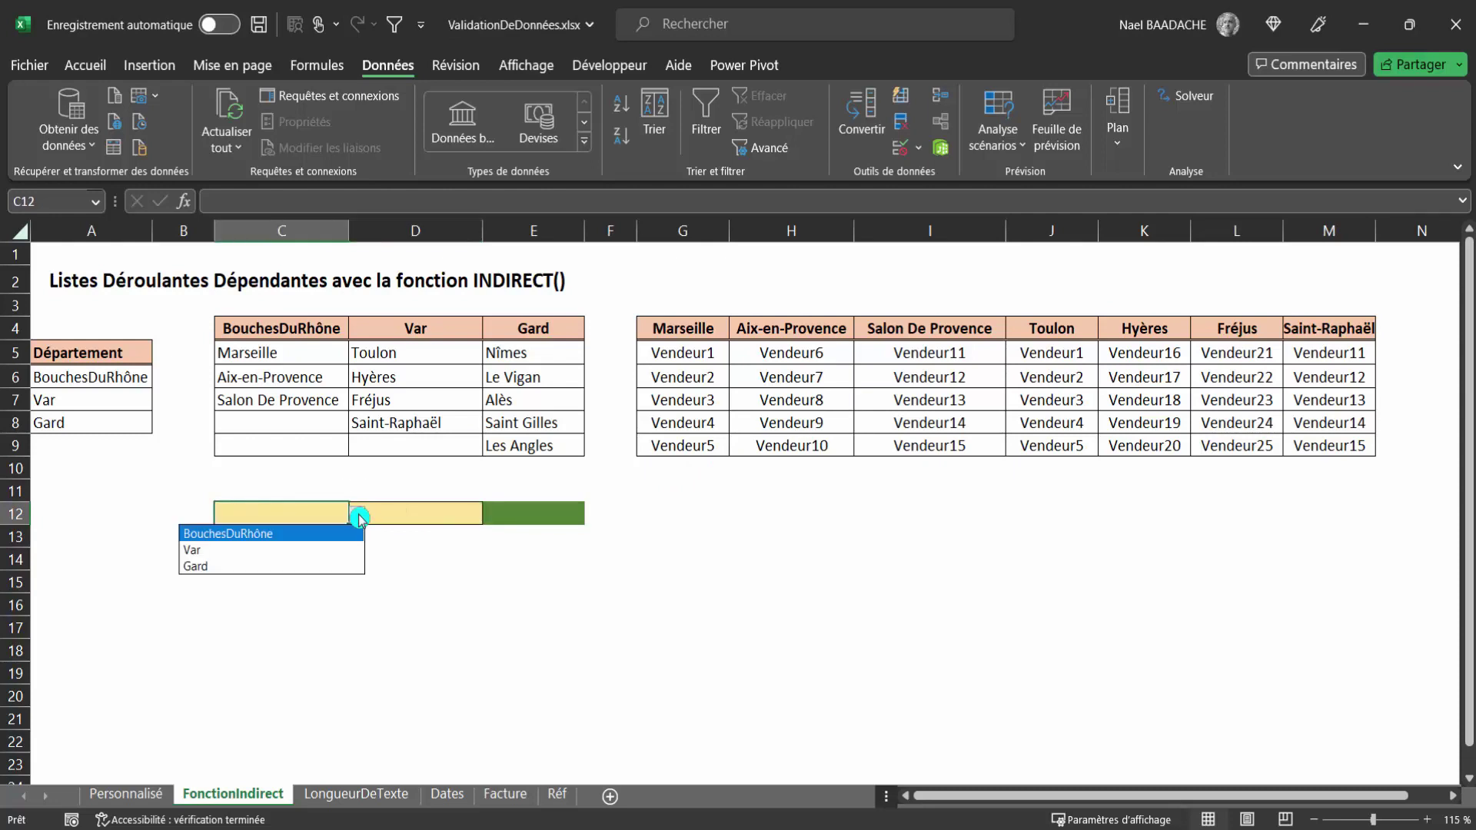
pyautogui.click(268, 535)
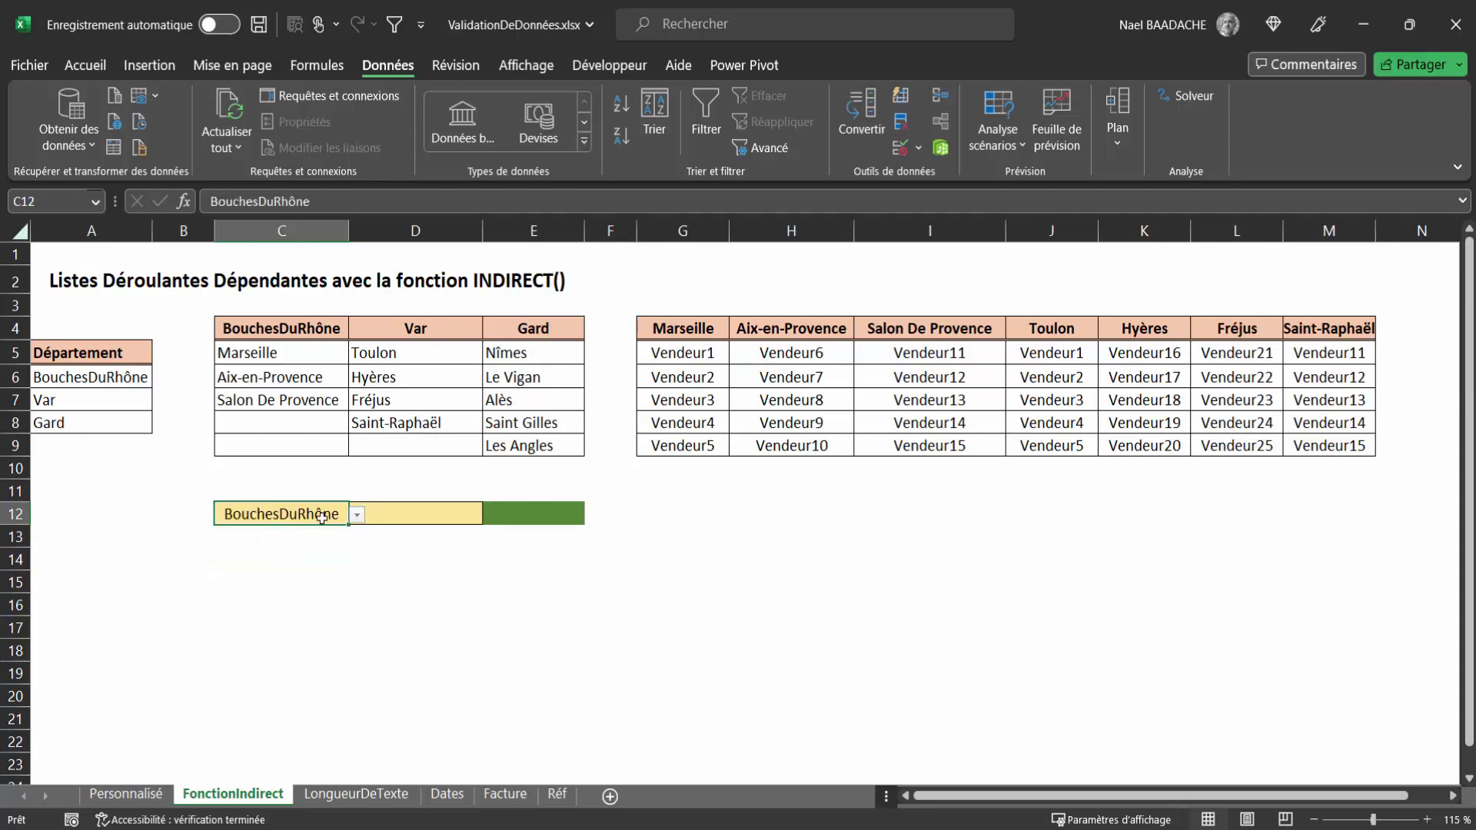
pyautogui.click(421, 515)
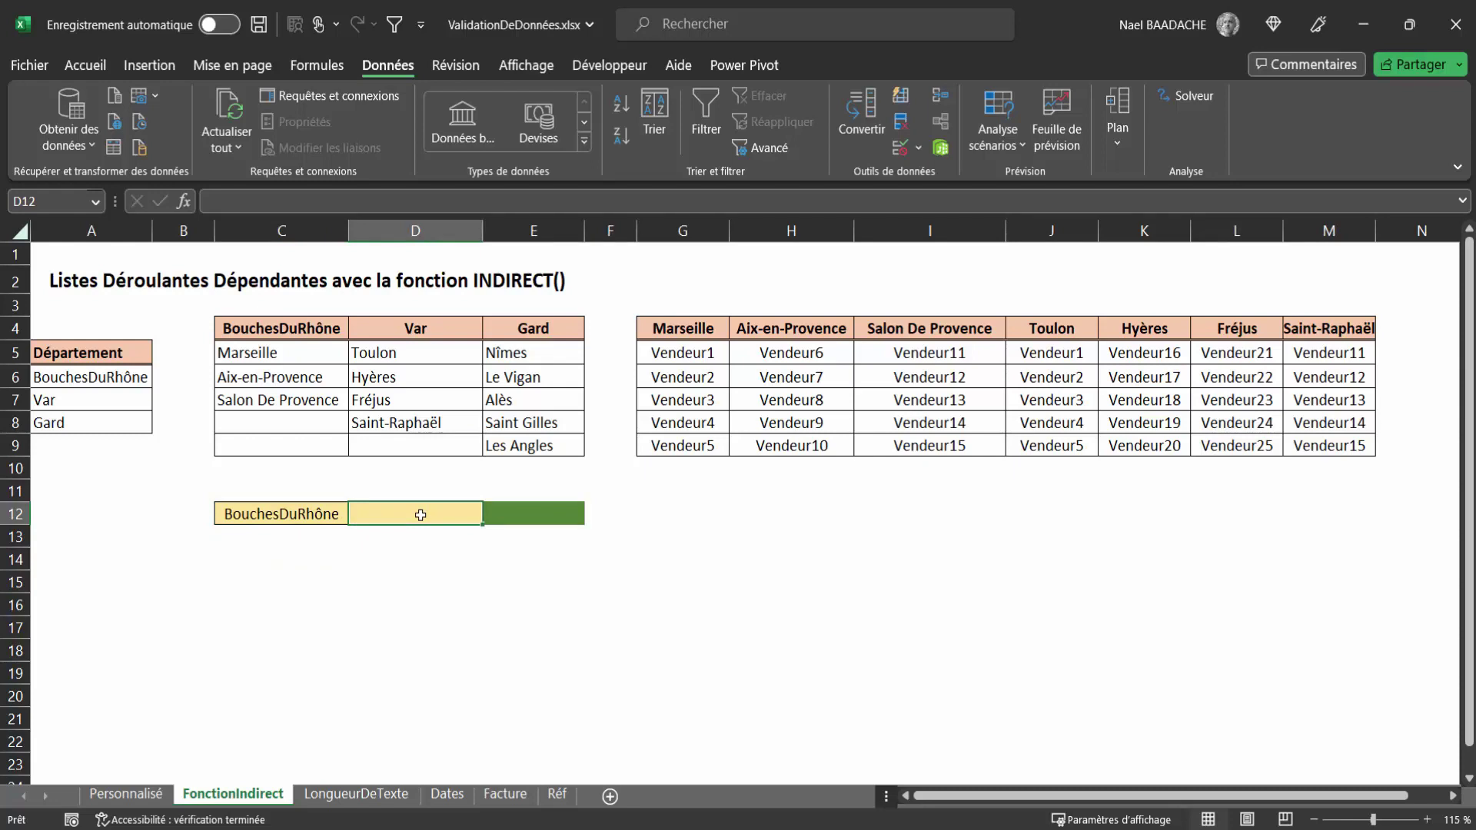
# - Set D12's validation to Liste with source =INDIRECT($C$12) so its cities follow C12
pyautogui.click(400, 75)
pyautogui.click(914, 148)
pyautogui.click(931, 187)
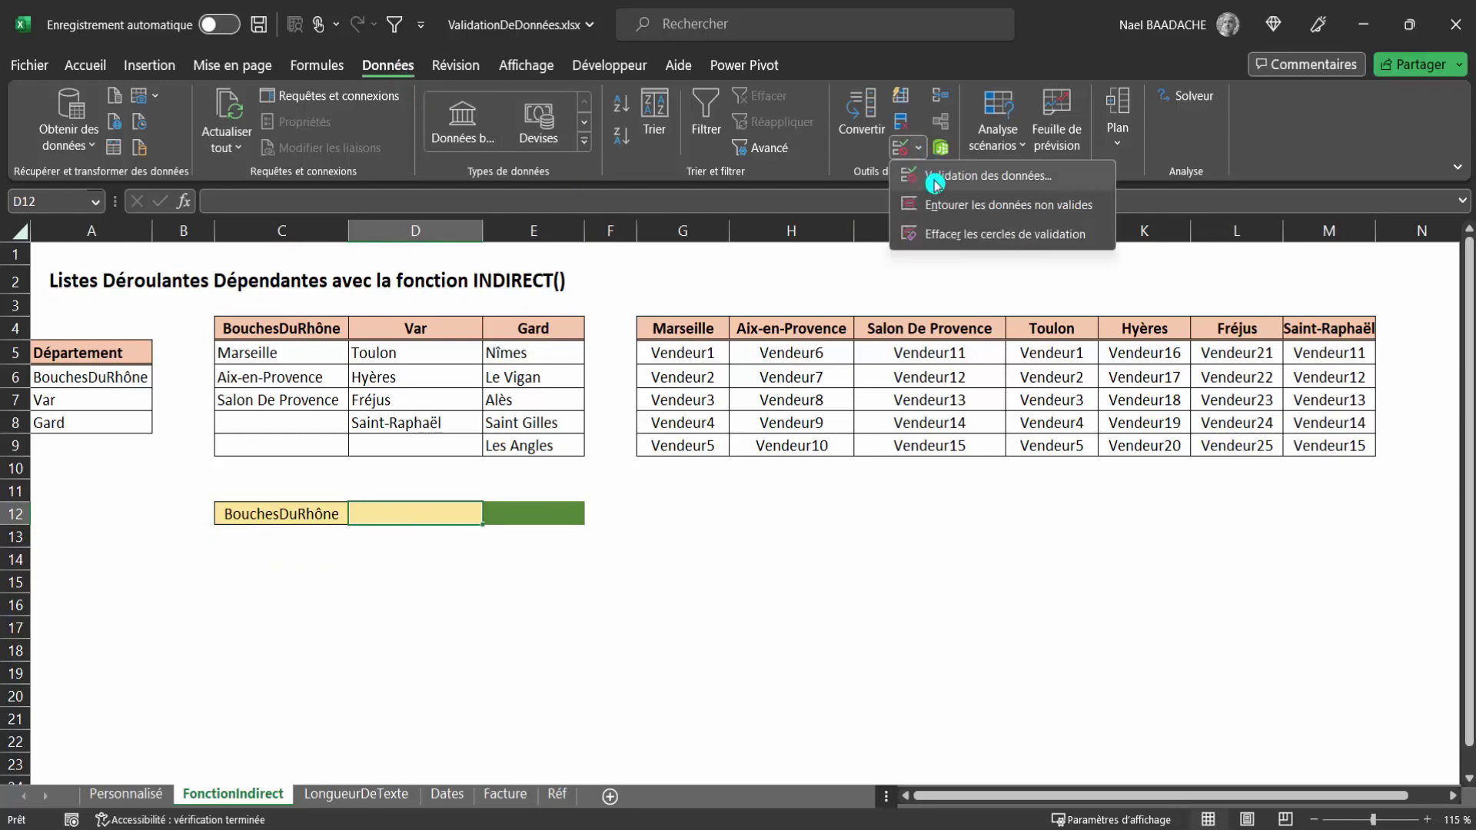
pyautogui.click(843, 421)
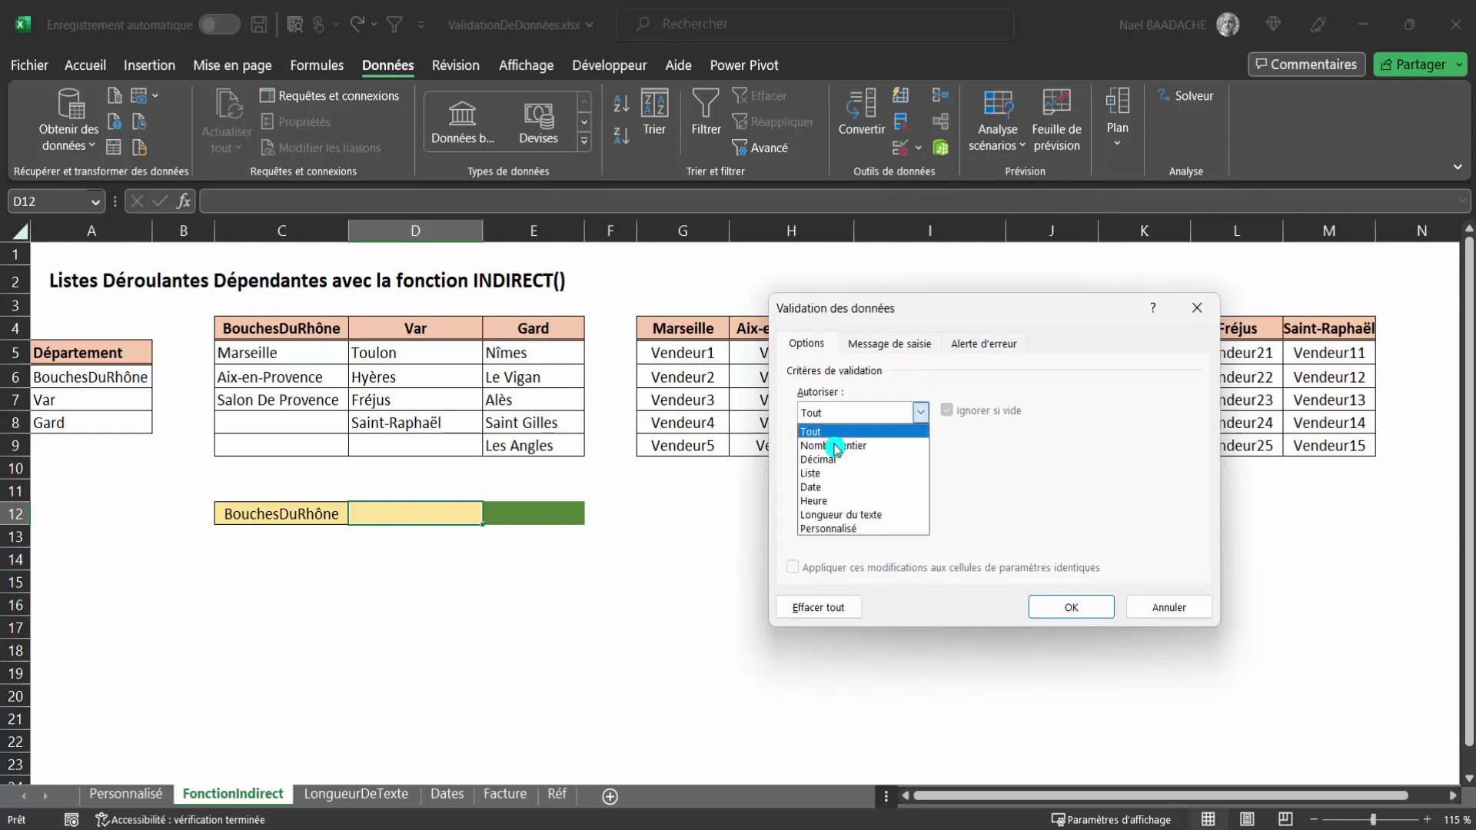
pyautogui.click(827, 470)
pyautogui.click(834, 499)
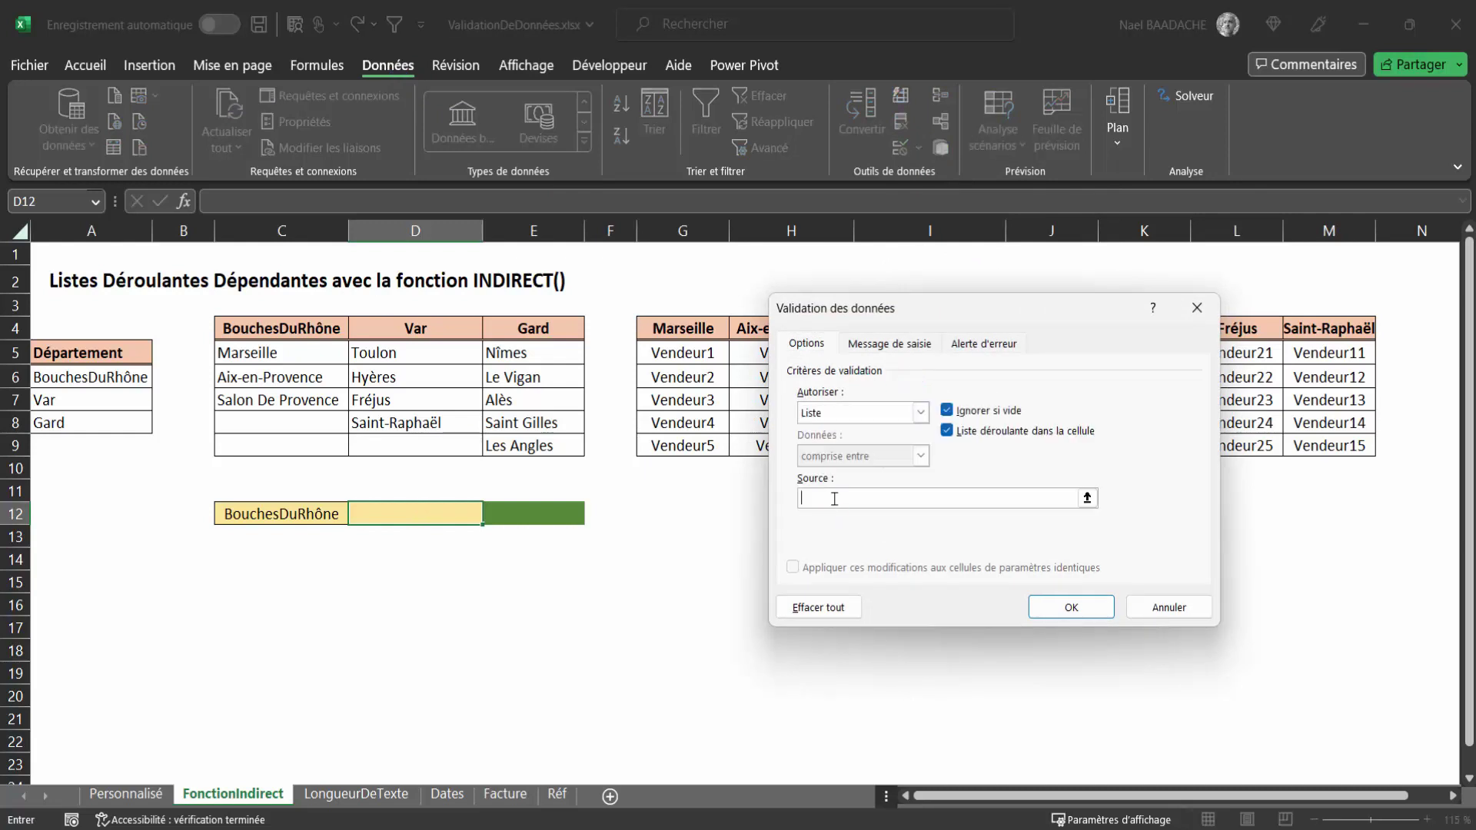
pyautogui.write('=I')
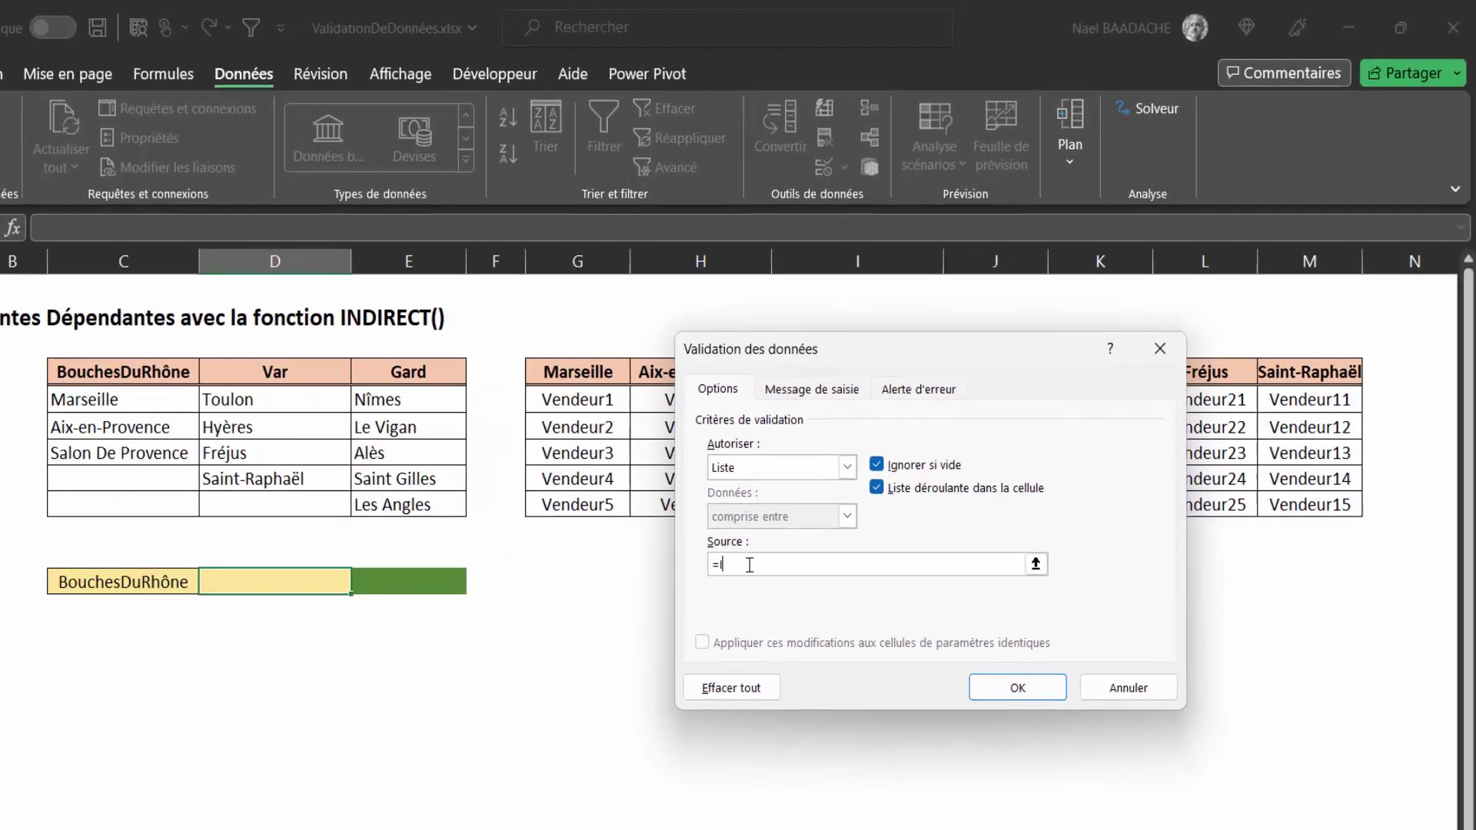
pyautogui.write('NDIRECT')
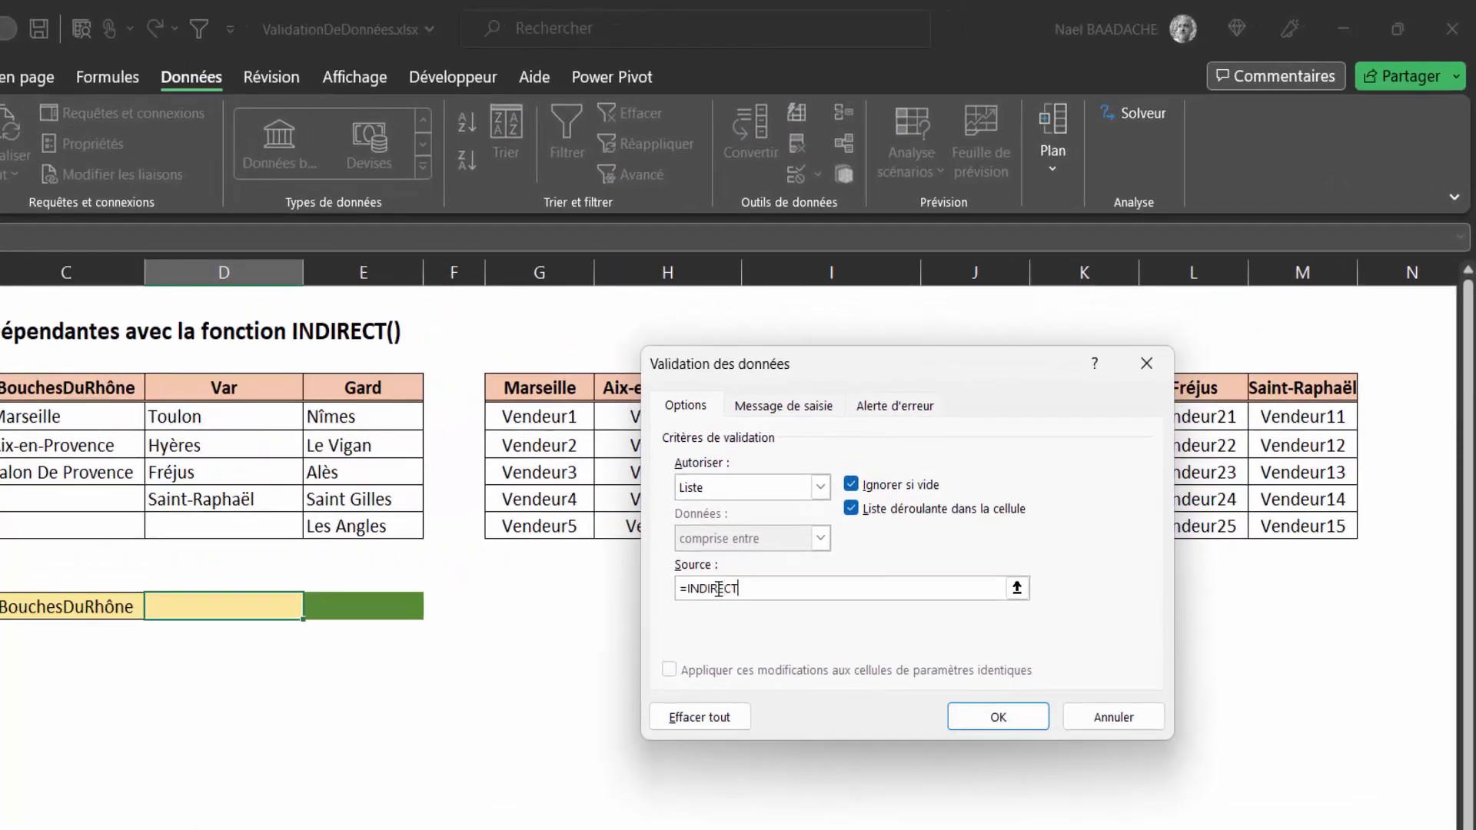
pyautogui.write('(')
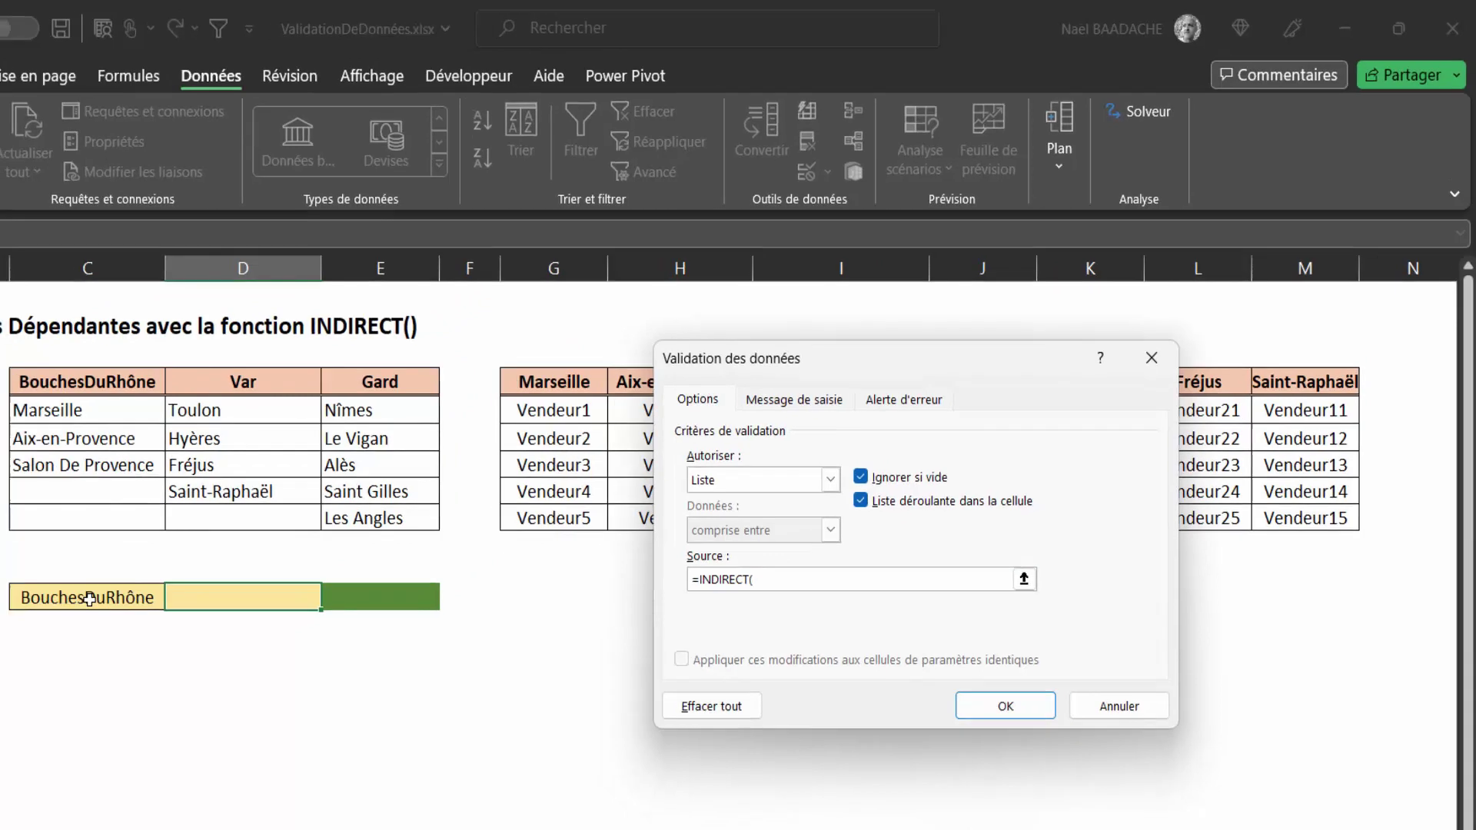
pyautogui.click(89, 599)
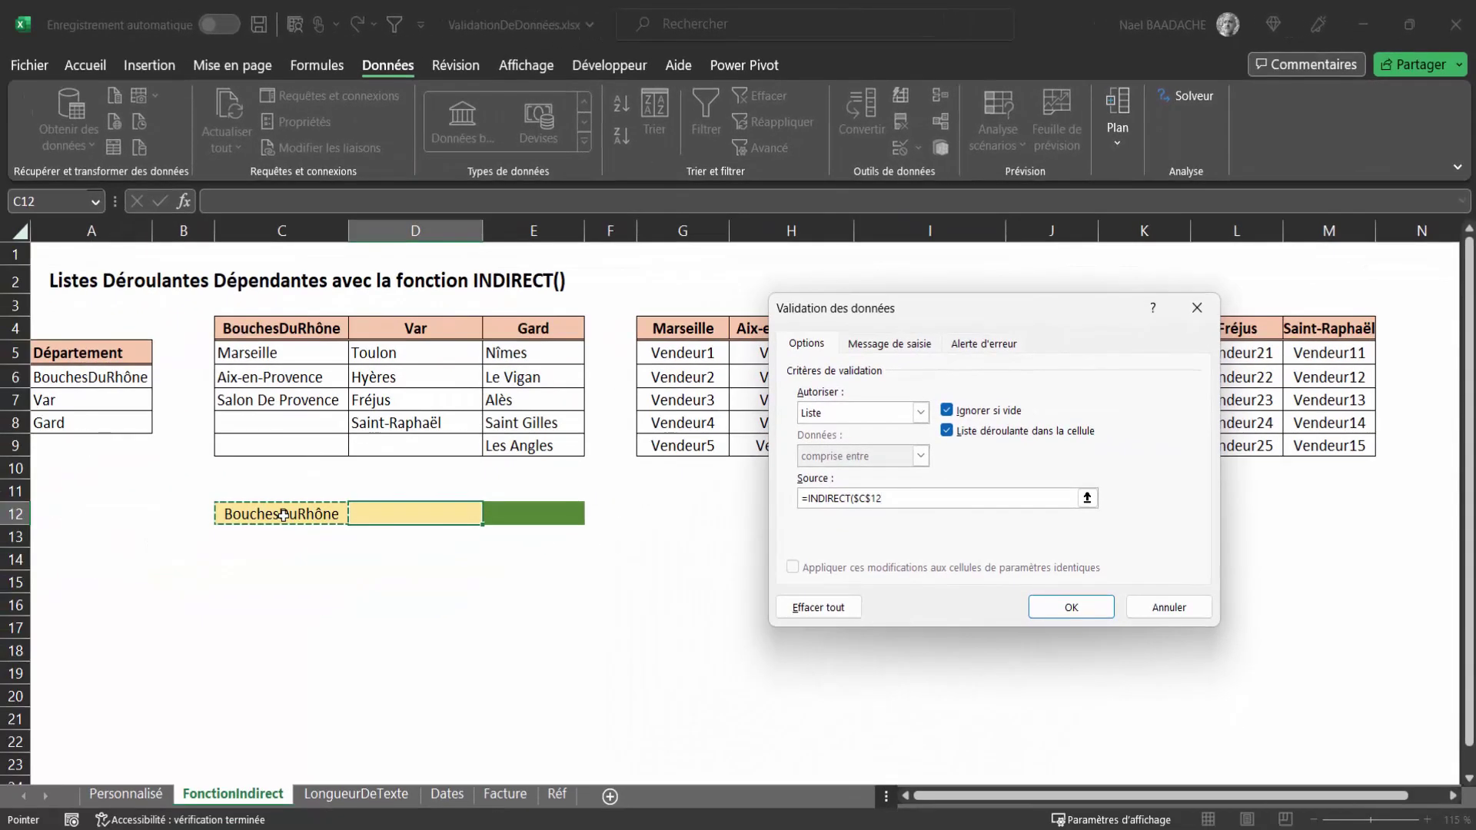
pyautogui.write(')')
pyautogui.click(1070, 607)
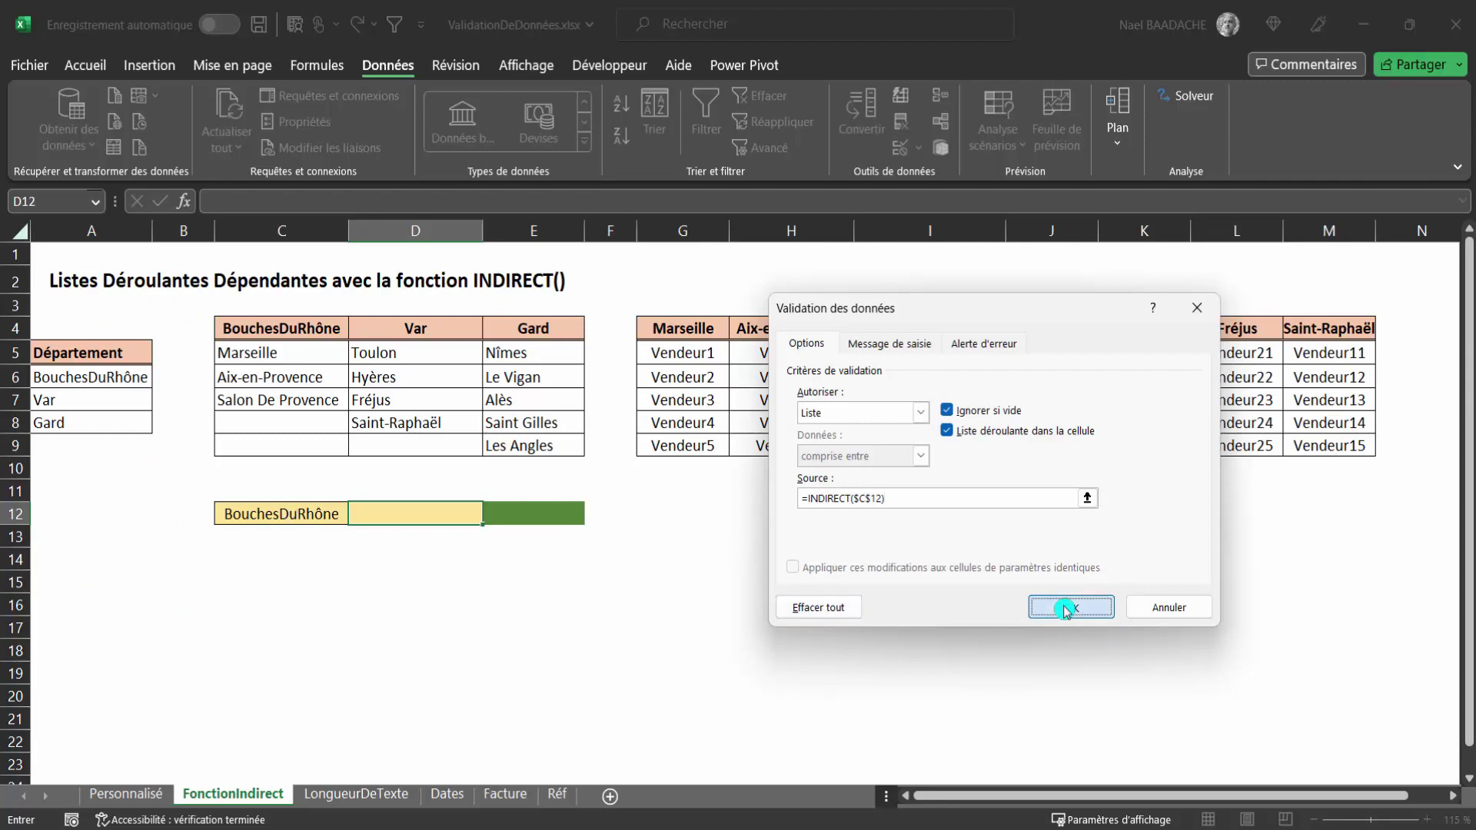
# - Pick Marseille in D12, then switch C12 to Var and D12 to Hyères
pyautogui.click(492, 519)
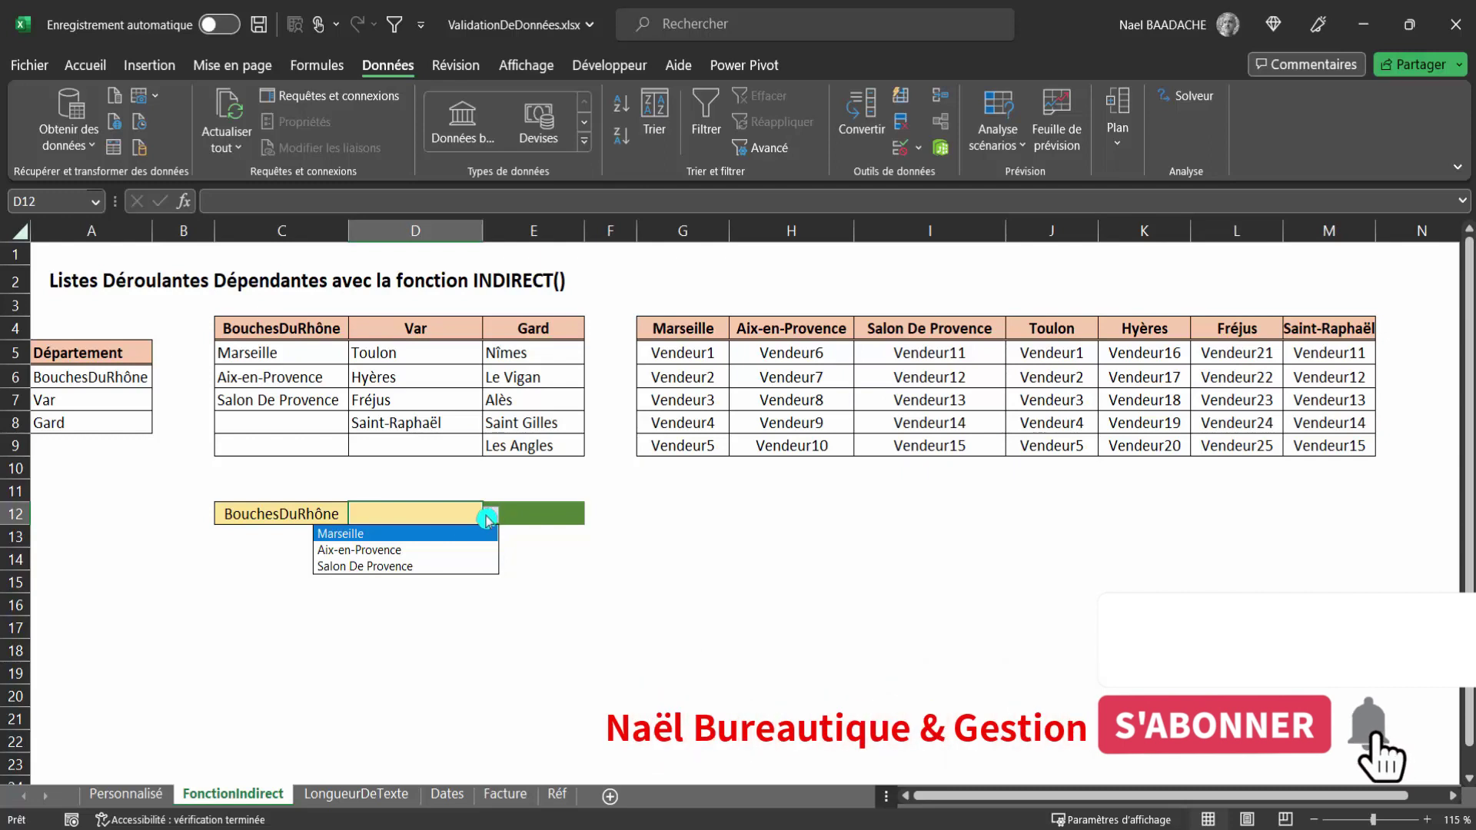
pyautogui.click(363, 536)
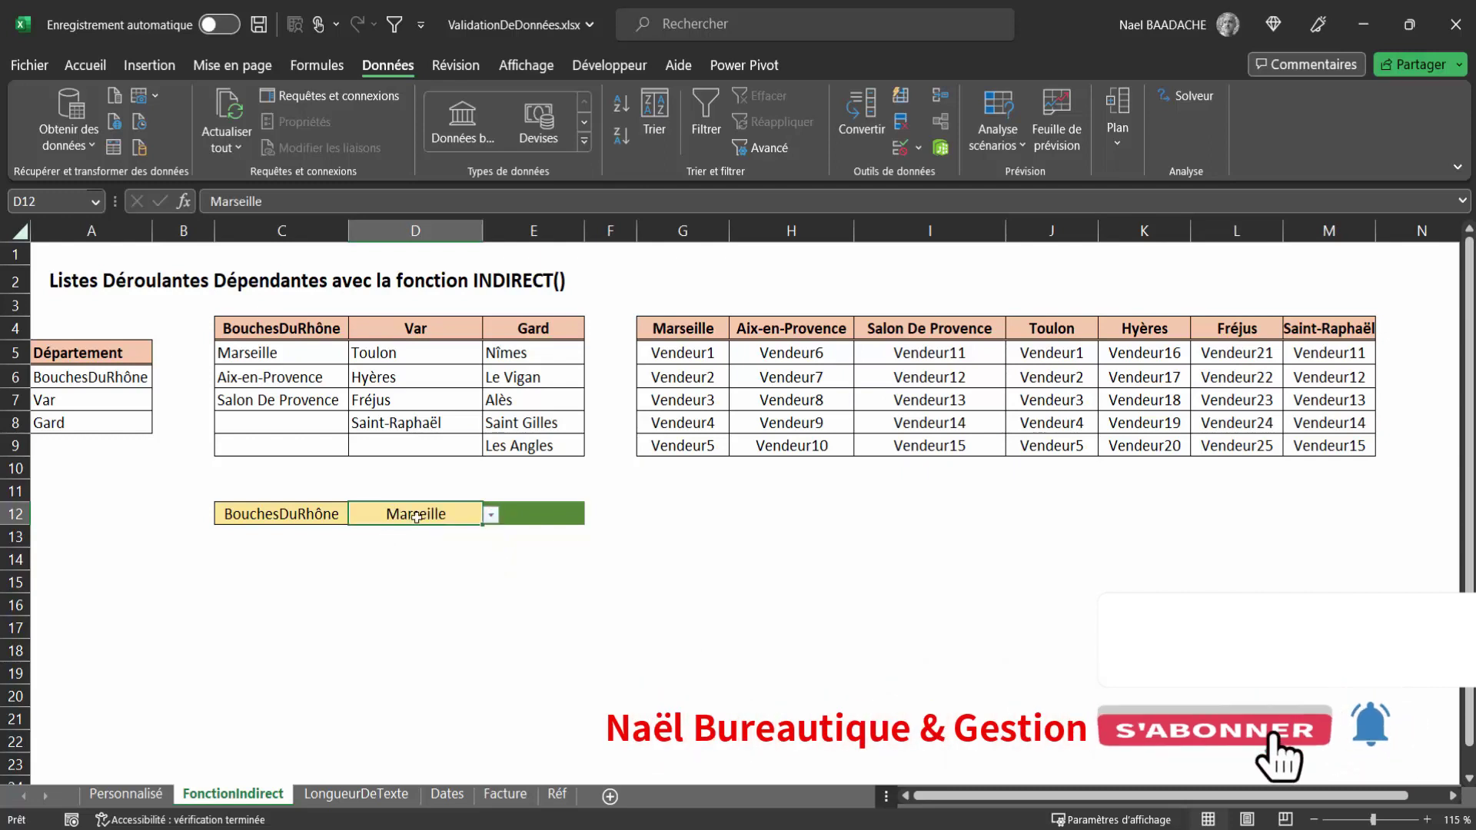
pyautogui.click(306, 513)
pyautogui.click(357, 514)
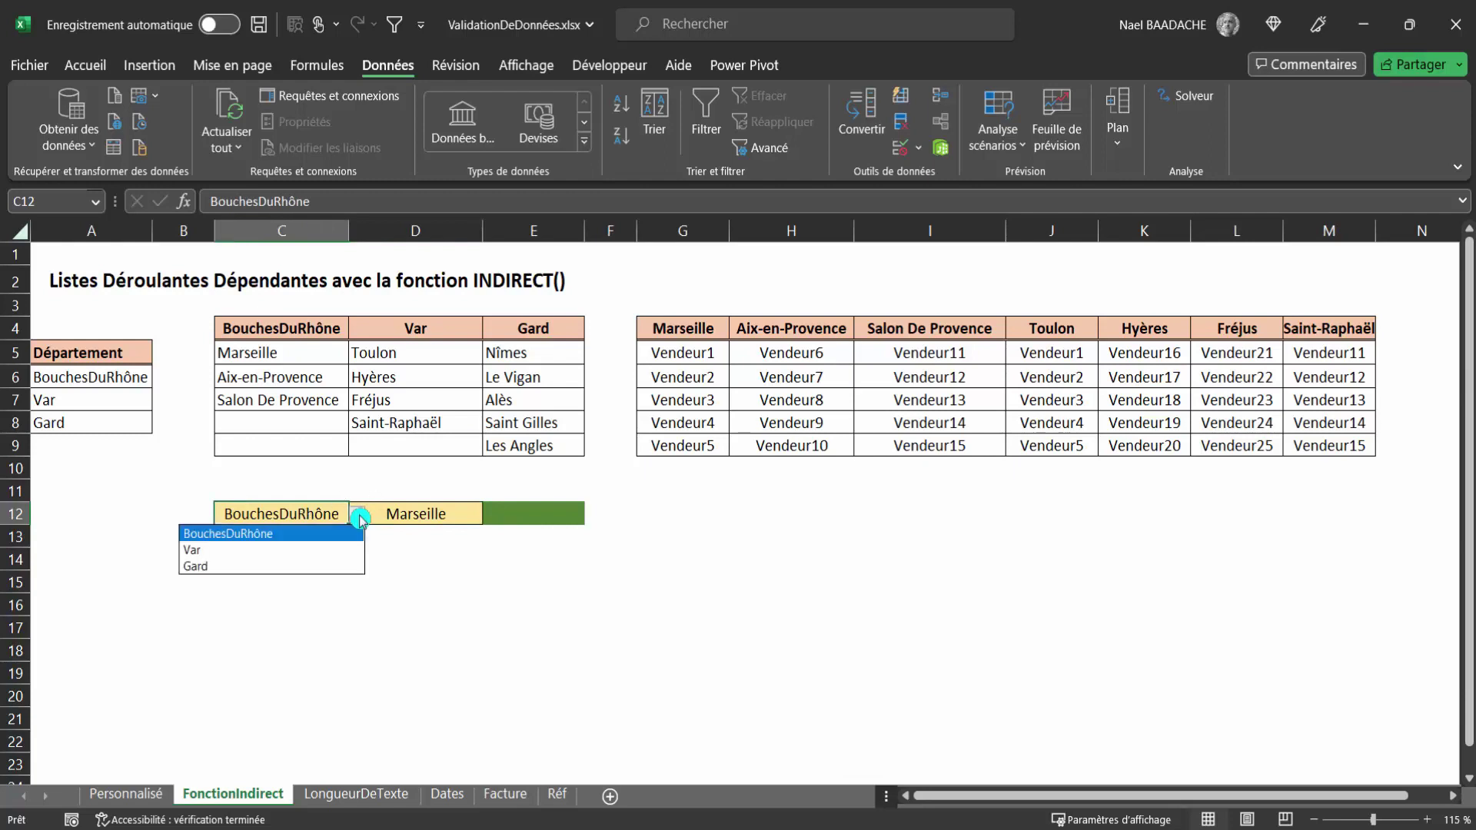
pyautogui.click(265, 544)
pyautogui.click(409, 515)
pyautogui.click(490, 514)
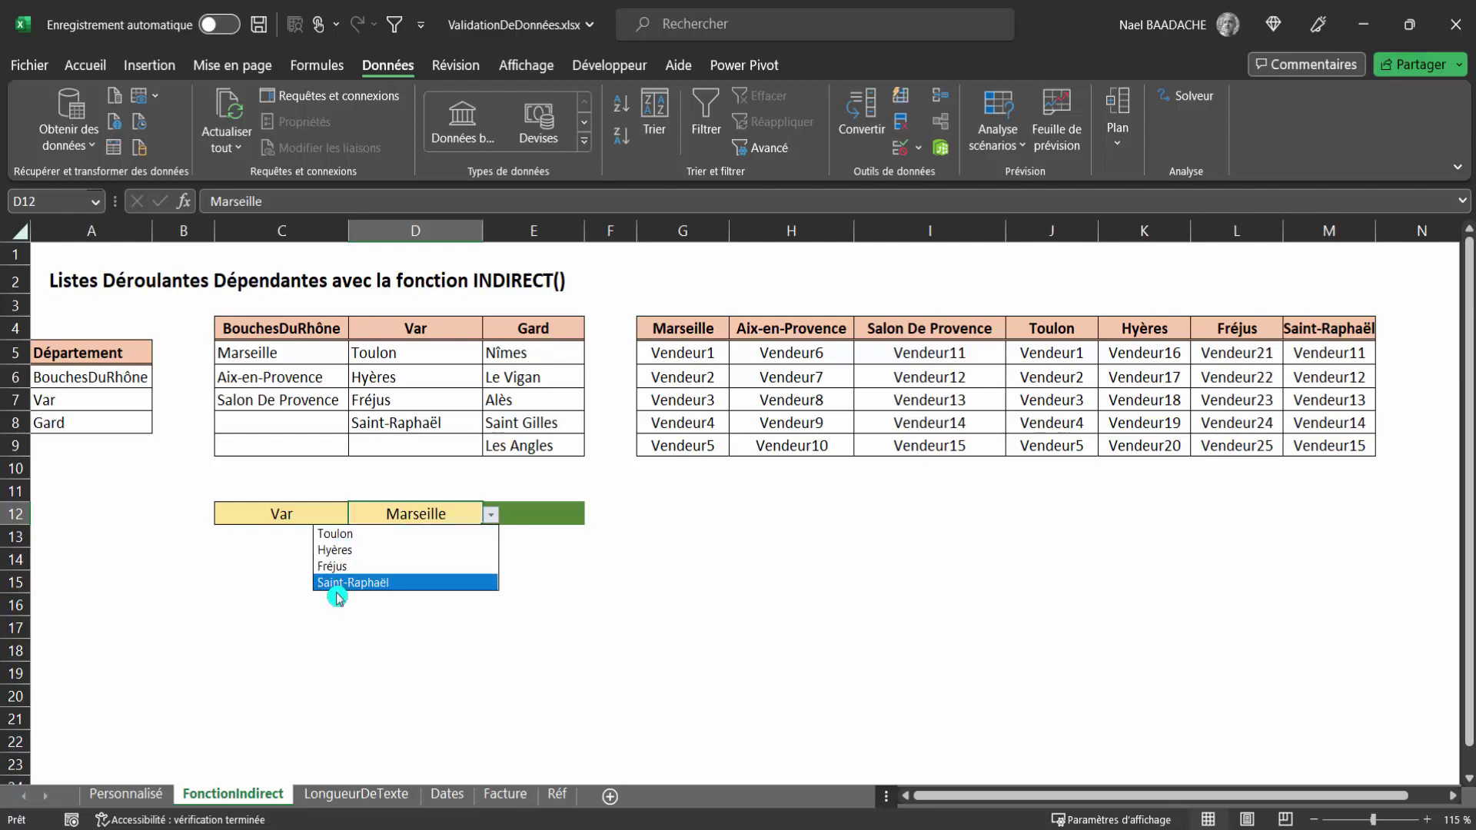
pyautogui.click(326, 549)
pyautogui.click(327, 515)
# - Switch back to BouchesDuRhône and Marseille, check E12's sellers, and select G5:G9 to show its name
pyautogui.click(358, 513)
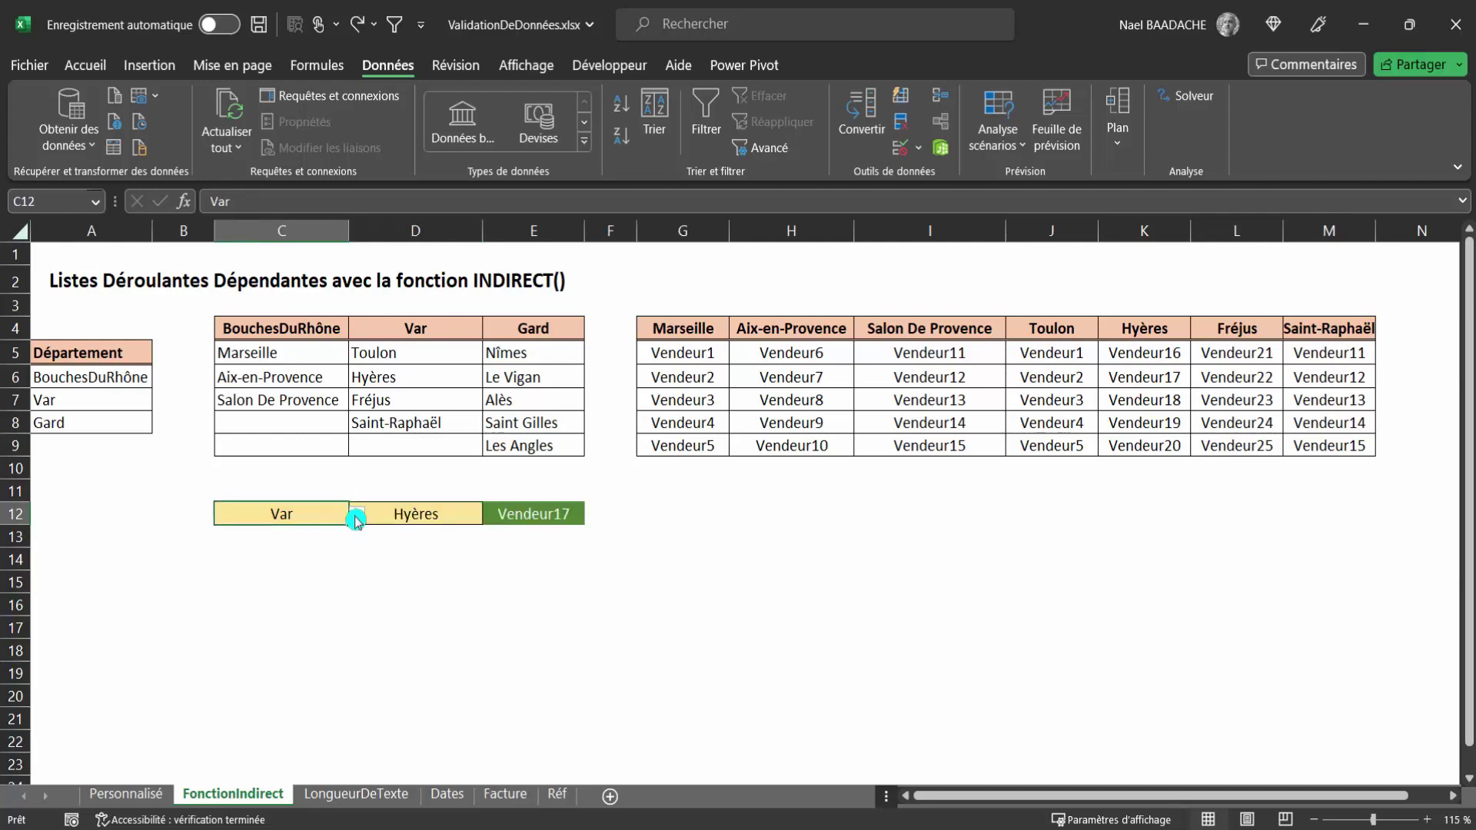
pyautogui.click(265, 533)
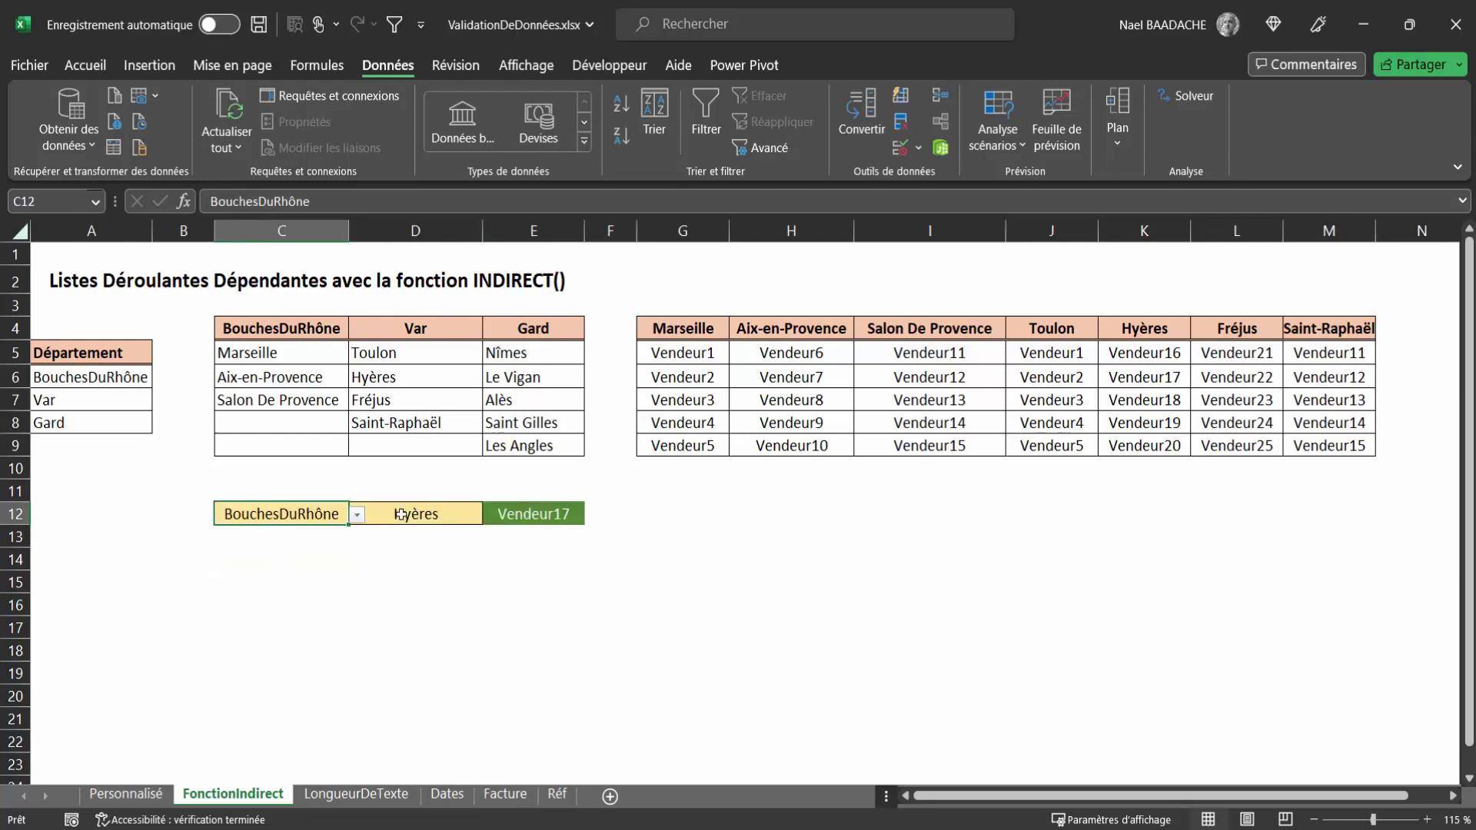
pyautogui.click(404, 513)
pyautogui.click(492, 520)
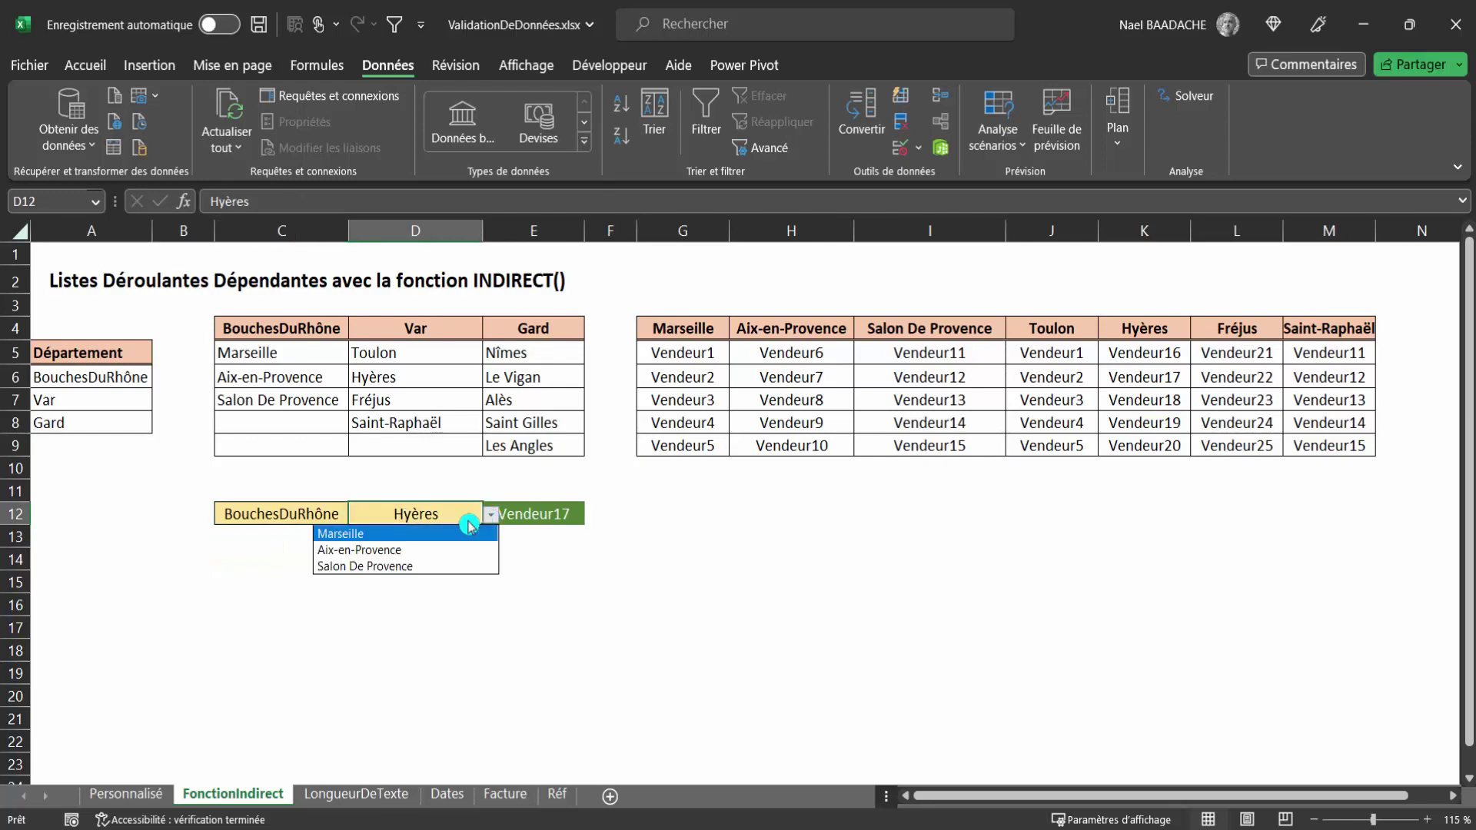
pyautogui.click(411, 539)
pyautogui.click(513, 517)
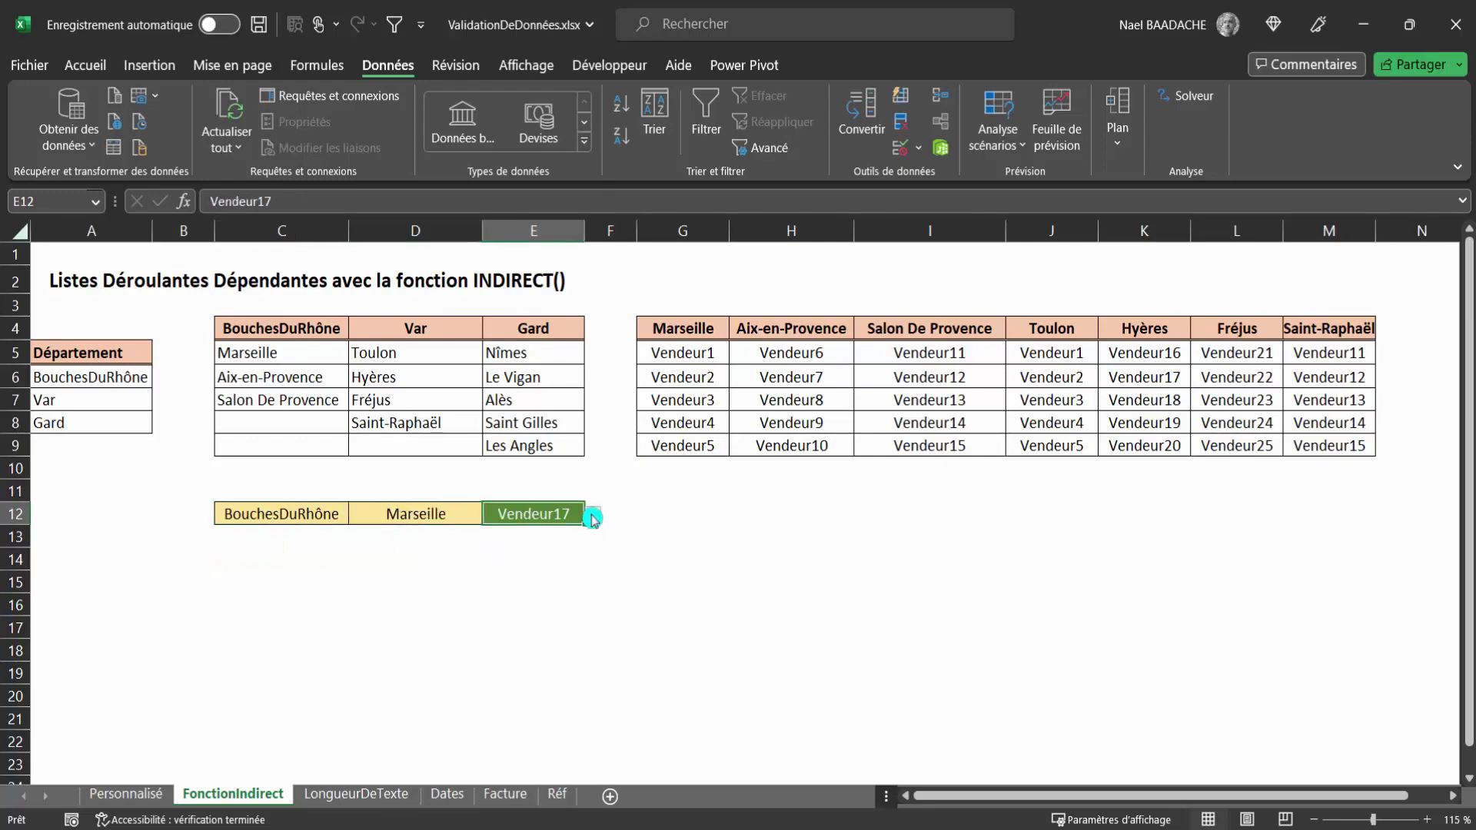
pyautogui.click(593, 514)
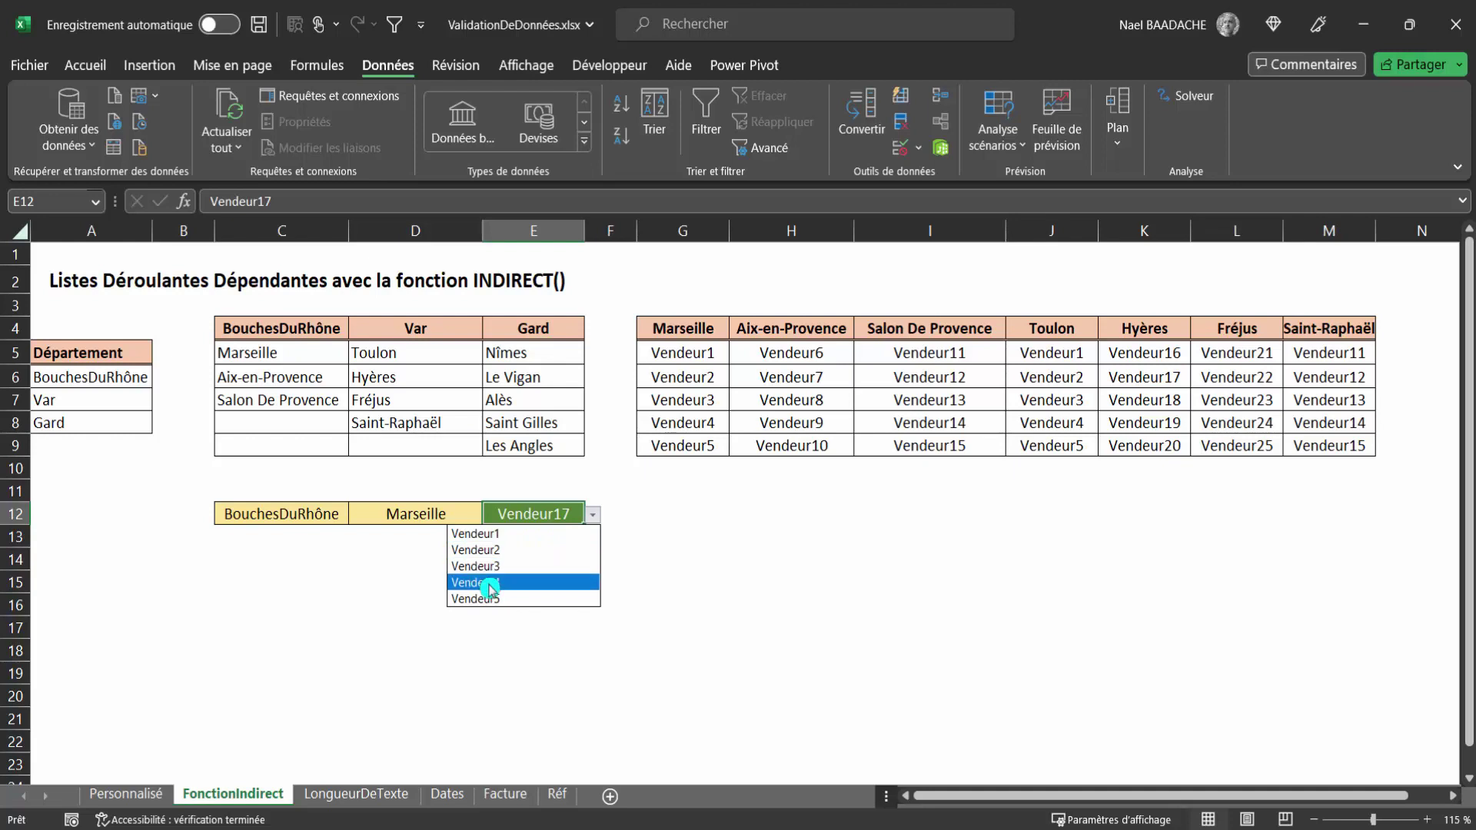
pyautogui.click(648, 580)
pyautogui.click(696, 352)
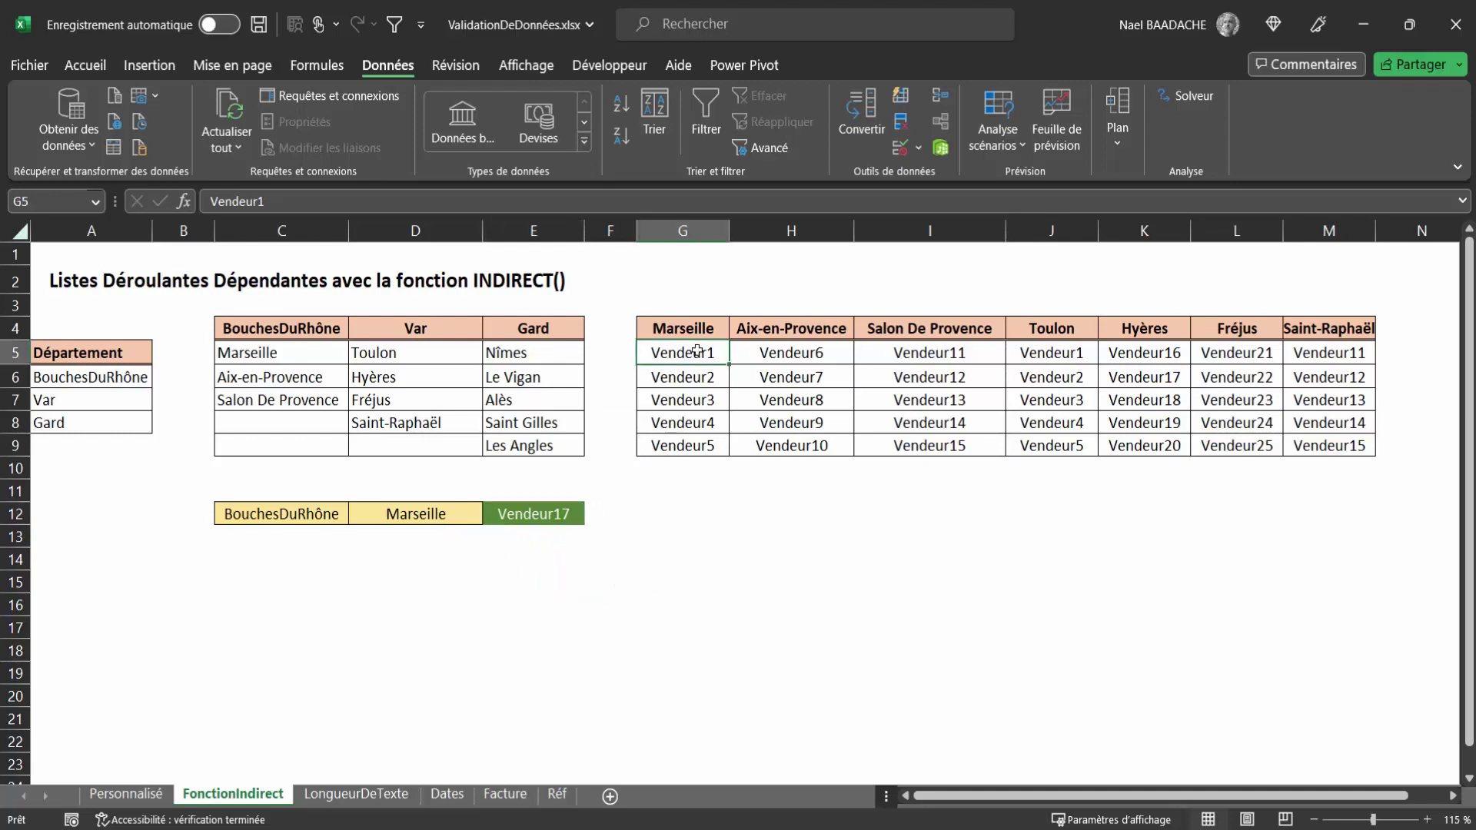
pyautogui.moveTo(694, 356); pyautogui.dragTo(682, 446)
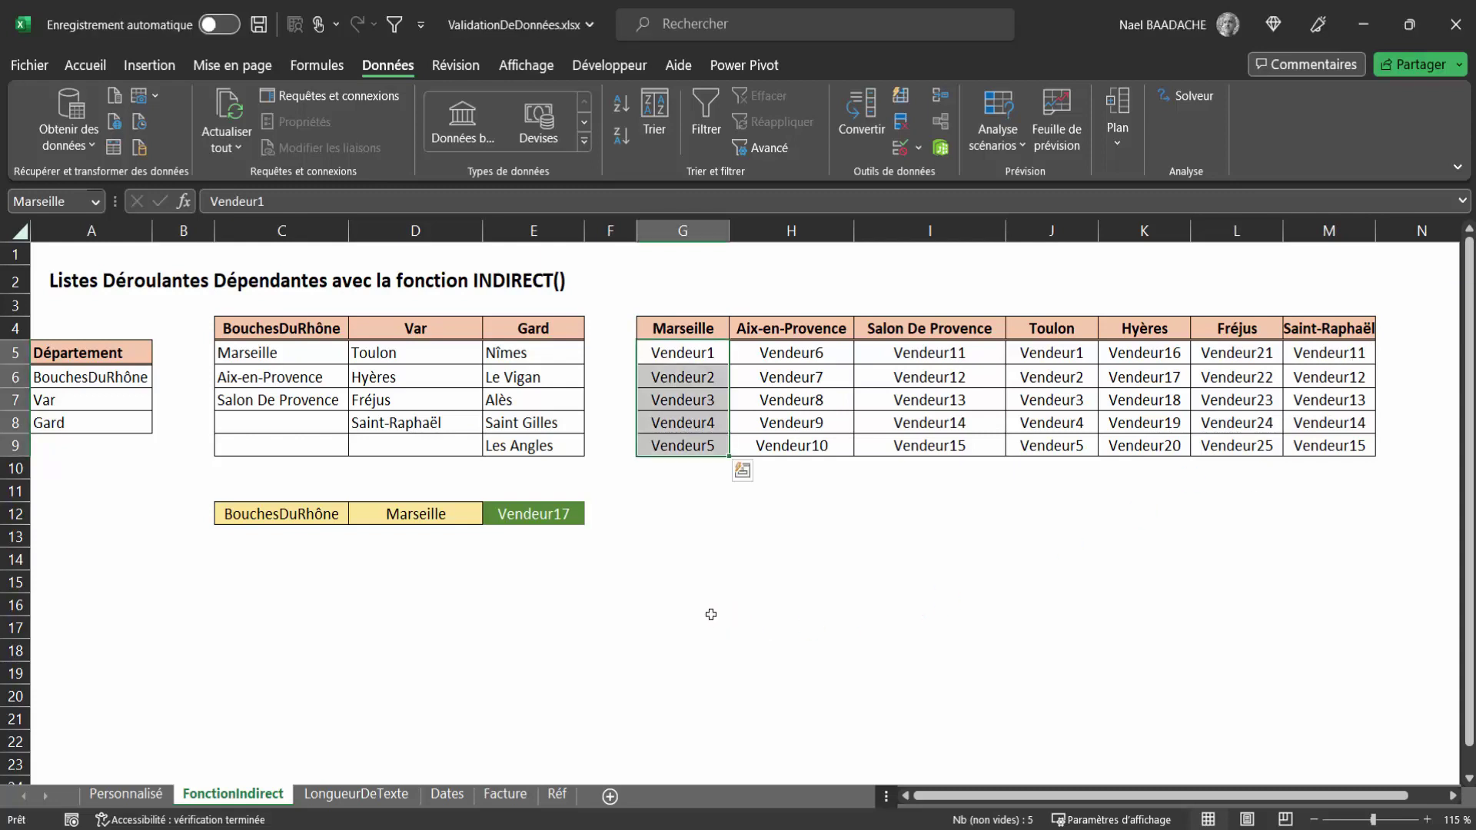
pyautogui.click(683, 610)
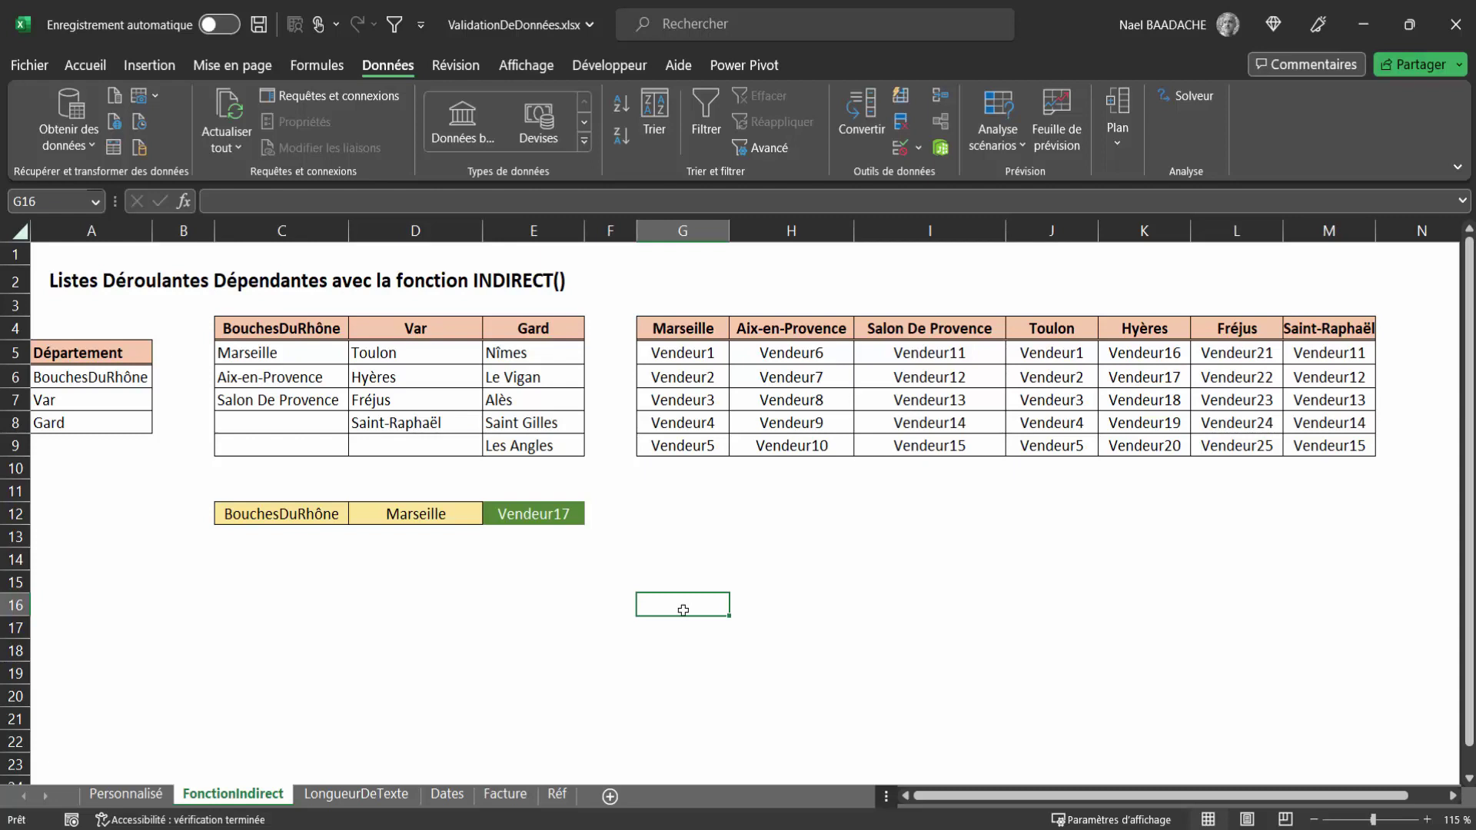